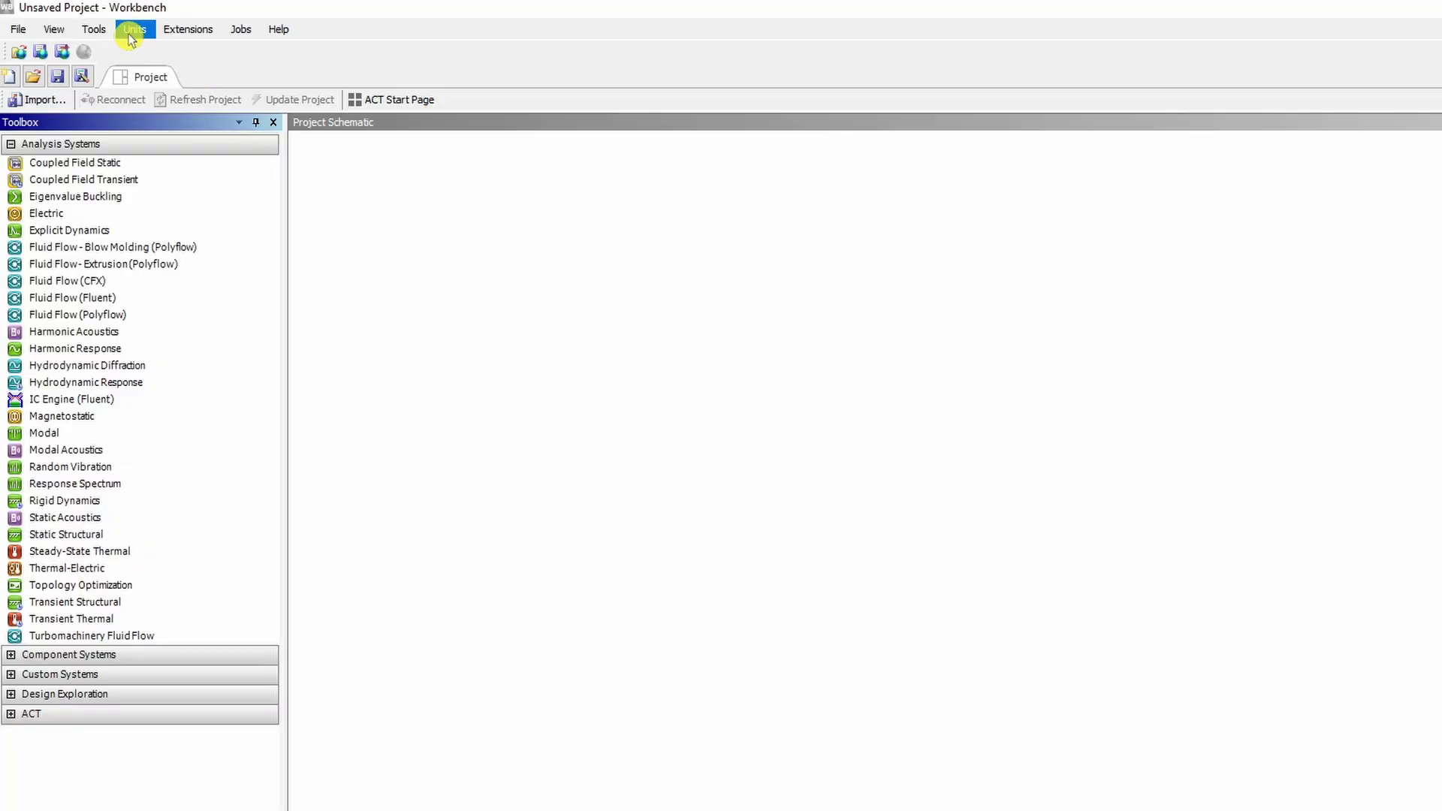
# Set the project units to SI (kg,m,s,K,A,N,V) and add a Transient Thermal system to the project schematic
pyautogui.click(132, 34)
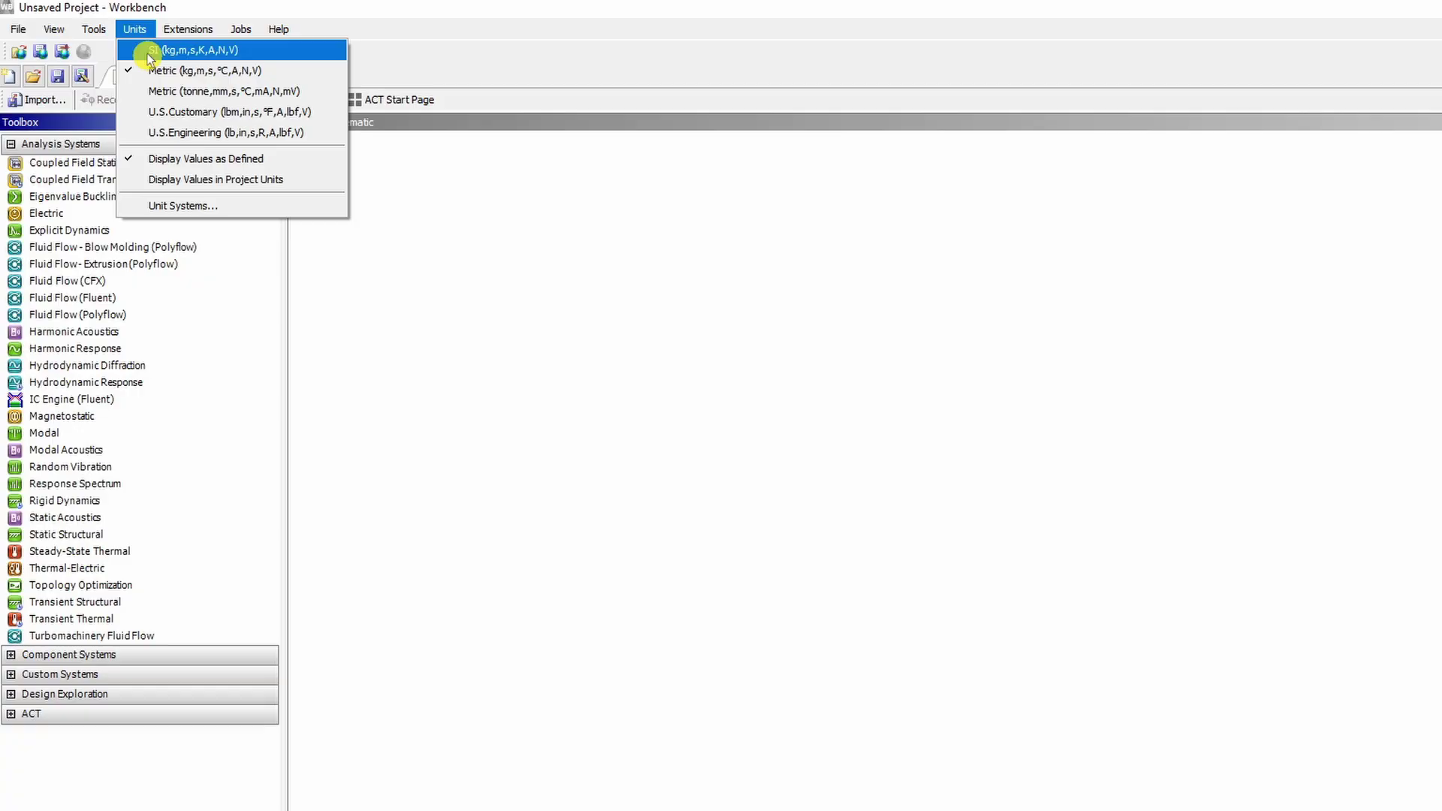
pyautogui.click(216, 51)
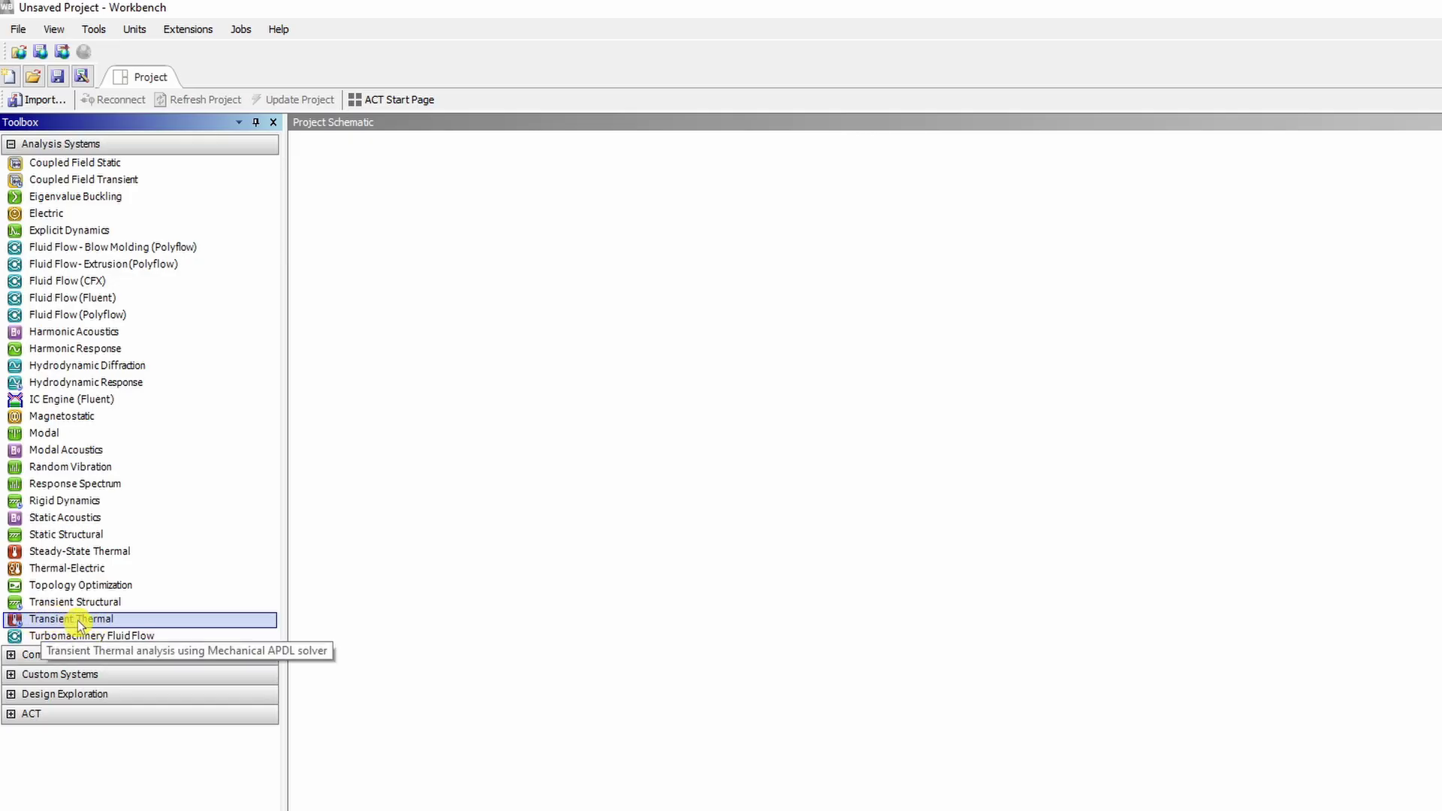
pyautogui.moveTo(79, 621); pyautogui.dragTo(395, 237)
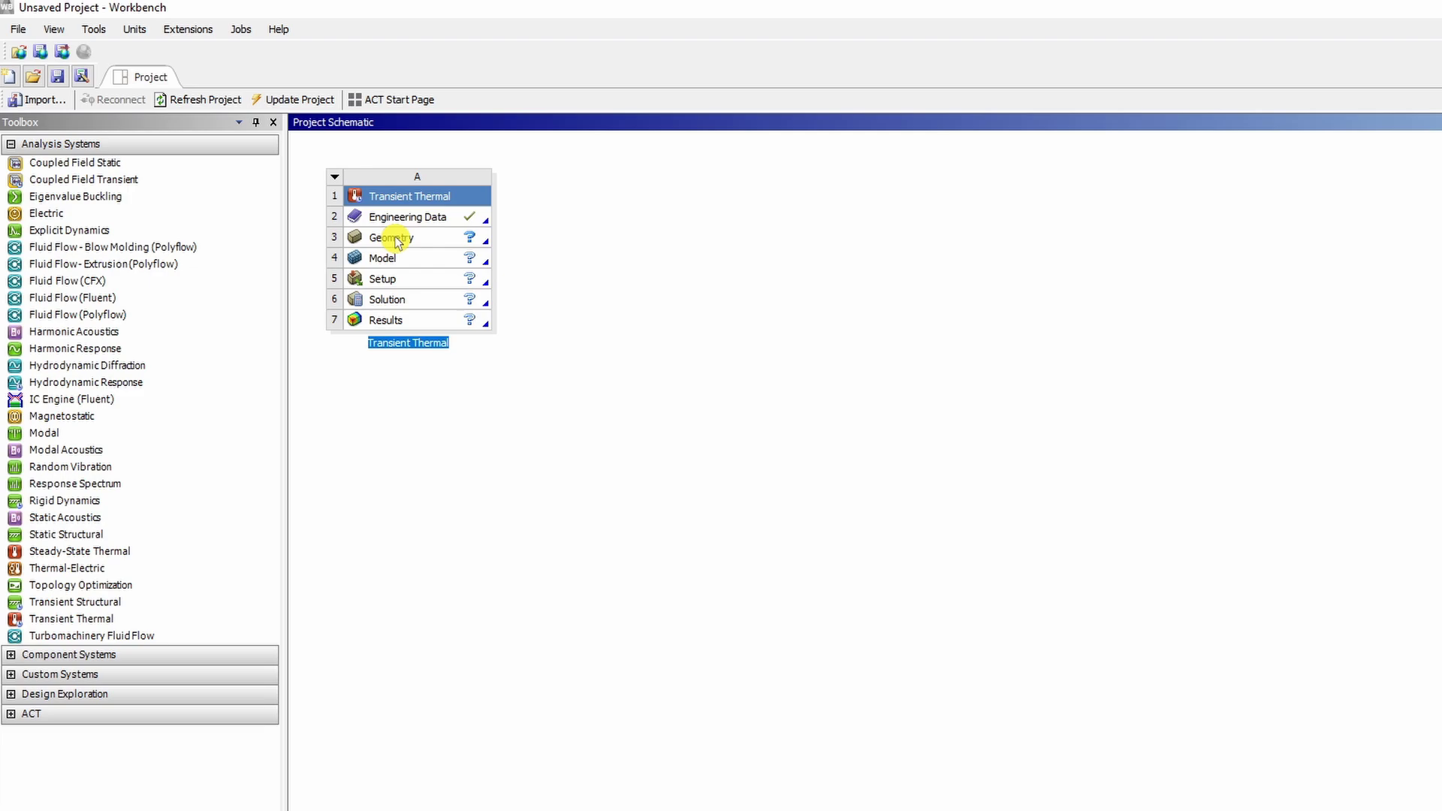
pyautogui.click(421, 409)
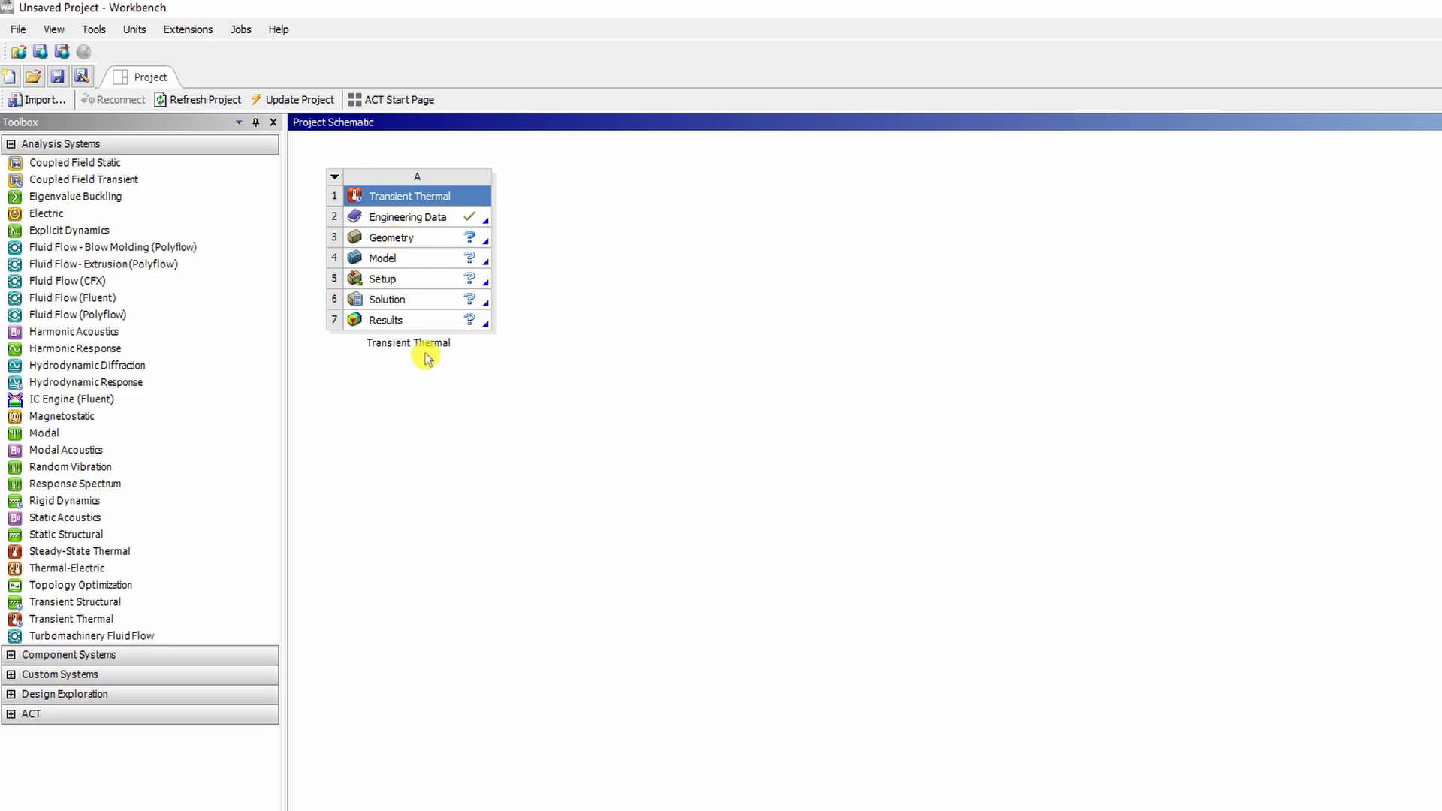
# Open the Transient Thermal system's Engineering Data and add a new material named Gold
pyautogui.doubleClick(400, 218)
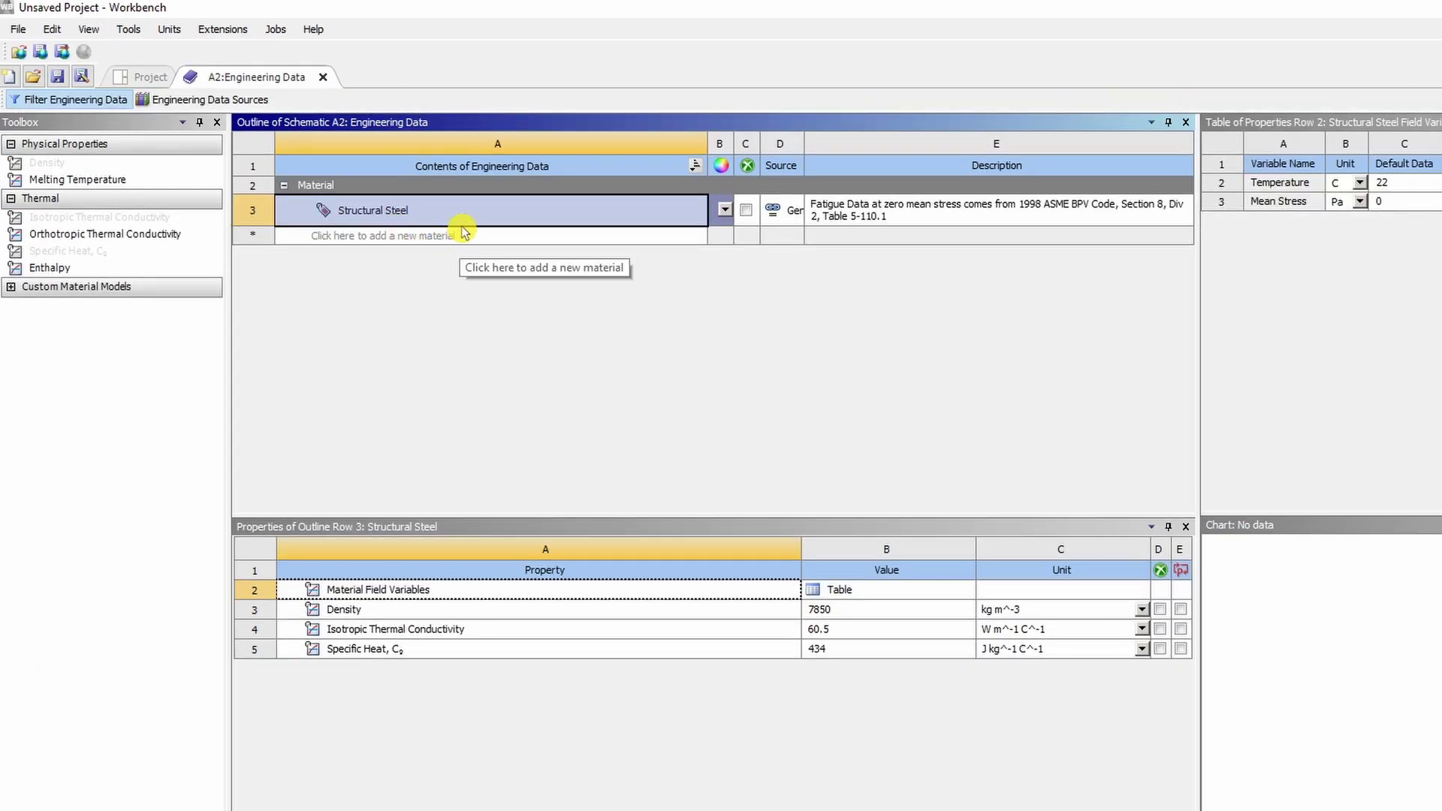
pyautogui.click(389, 237)
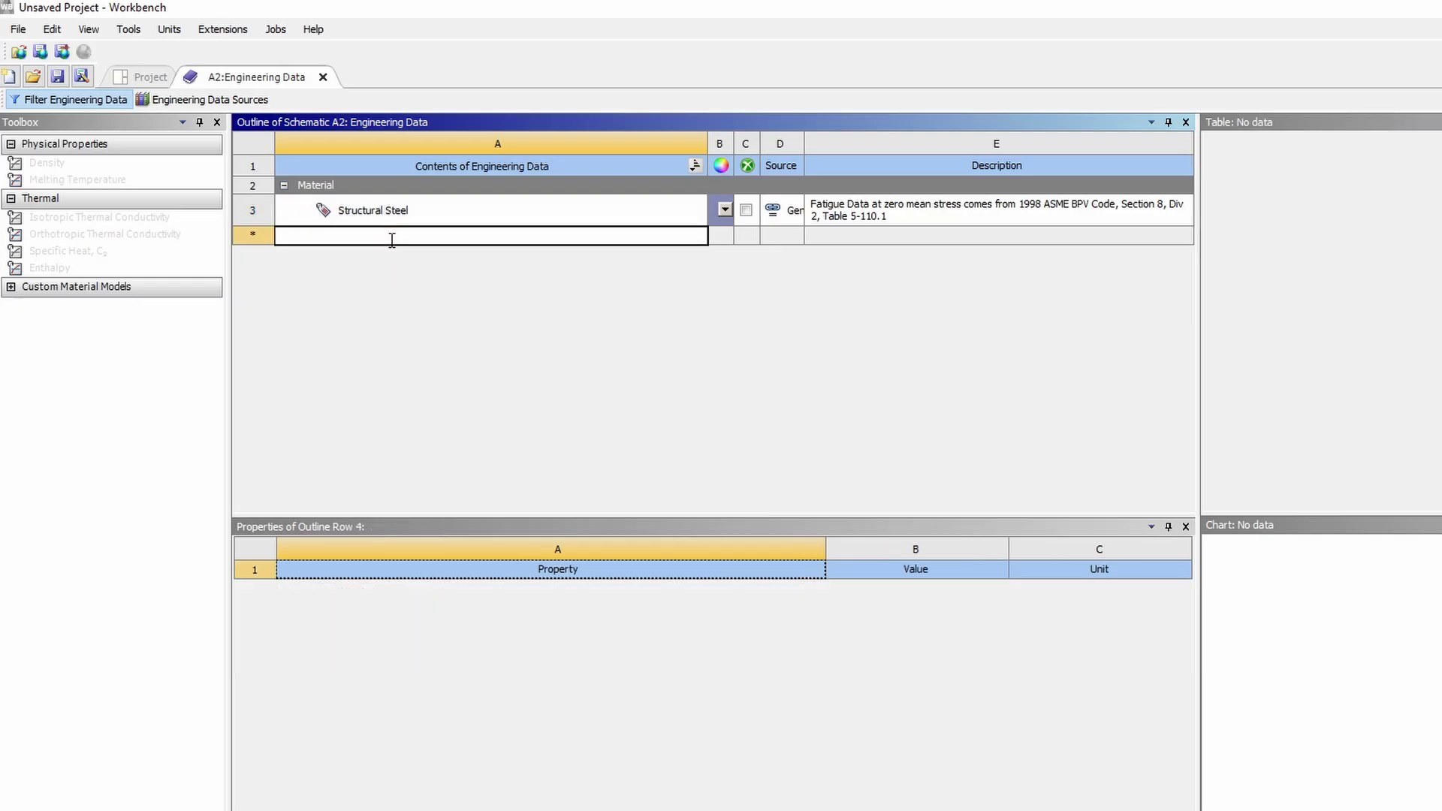
pyautogui.write('Gold')
pyautogui.press('Return')
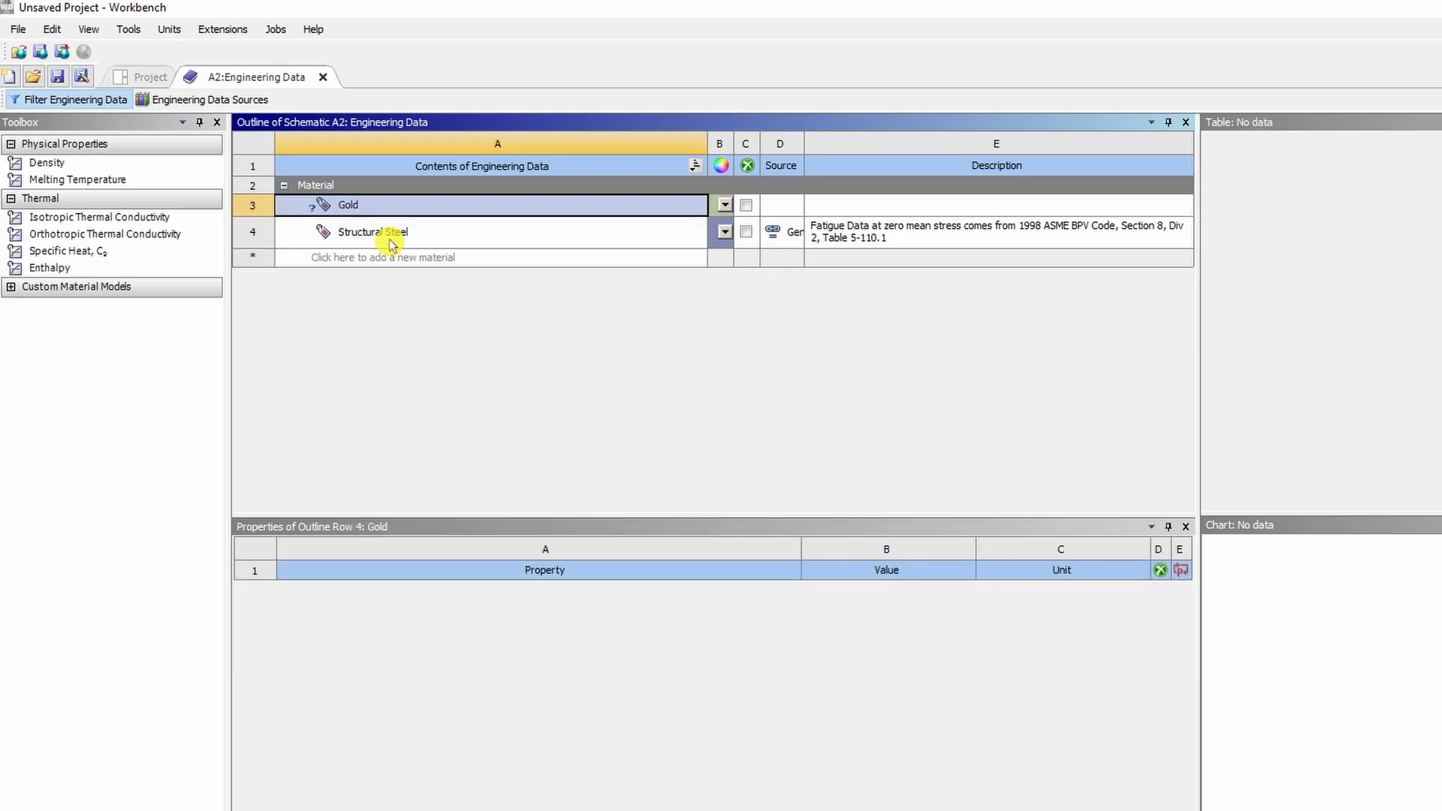
# Add the Density, Isotropic Thermal Conductivity and Specific Heat properties to the Gold material
pyautogui.click(45, 165)
pyautogui.moveTo(46, 165); pyautogui.dragTo(502, 575)
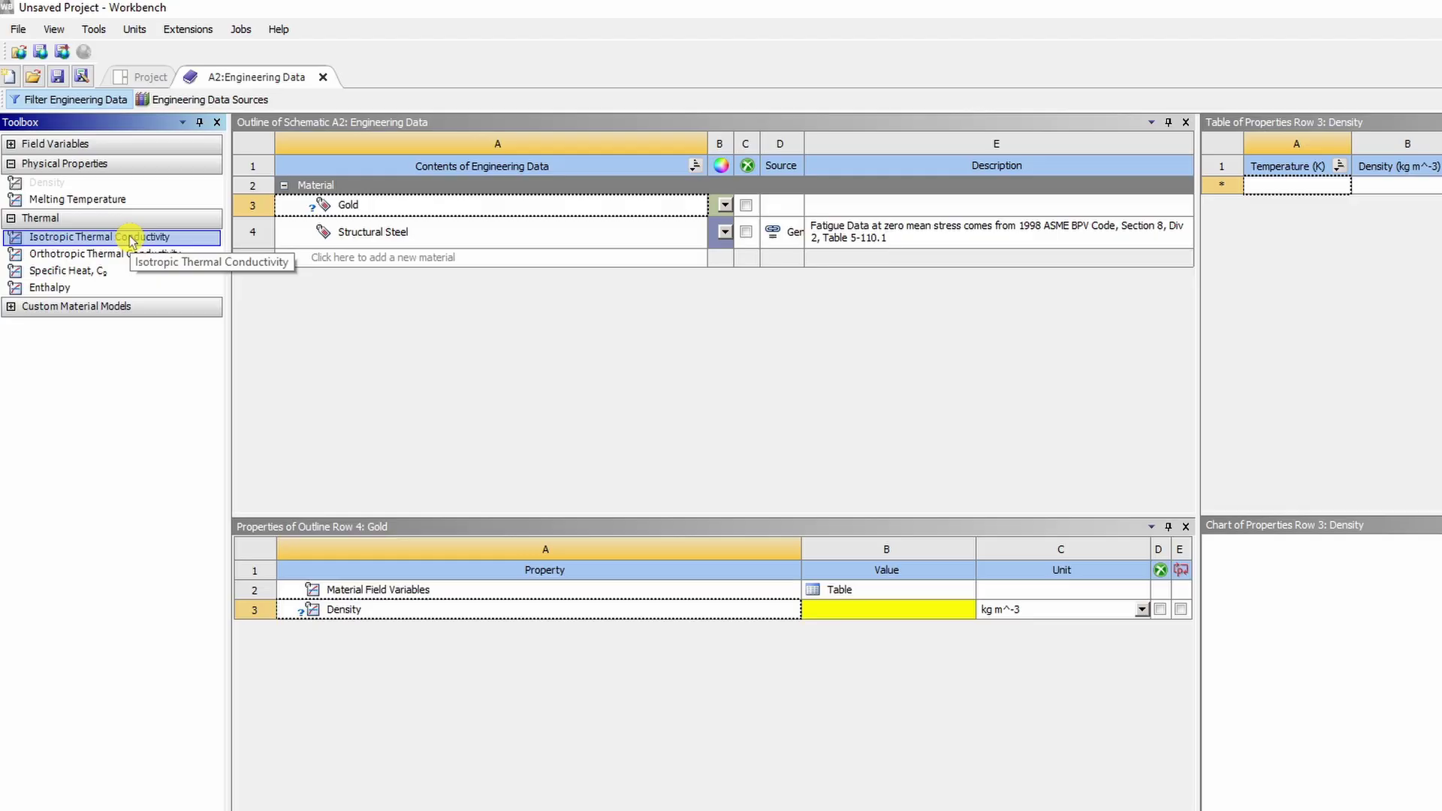
pyautogui.moveTo(130, 241); pyautogui.dragTo(502, 569)
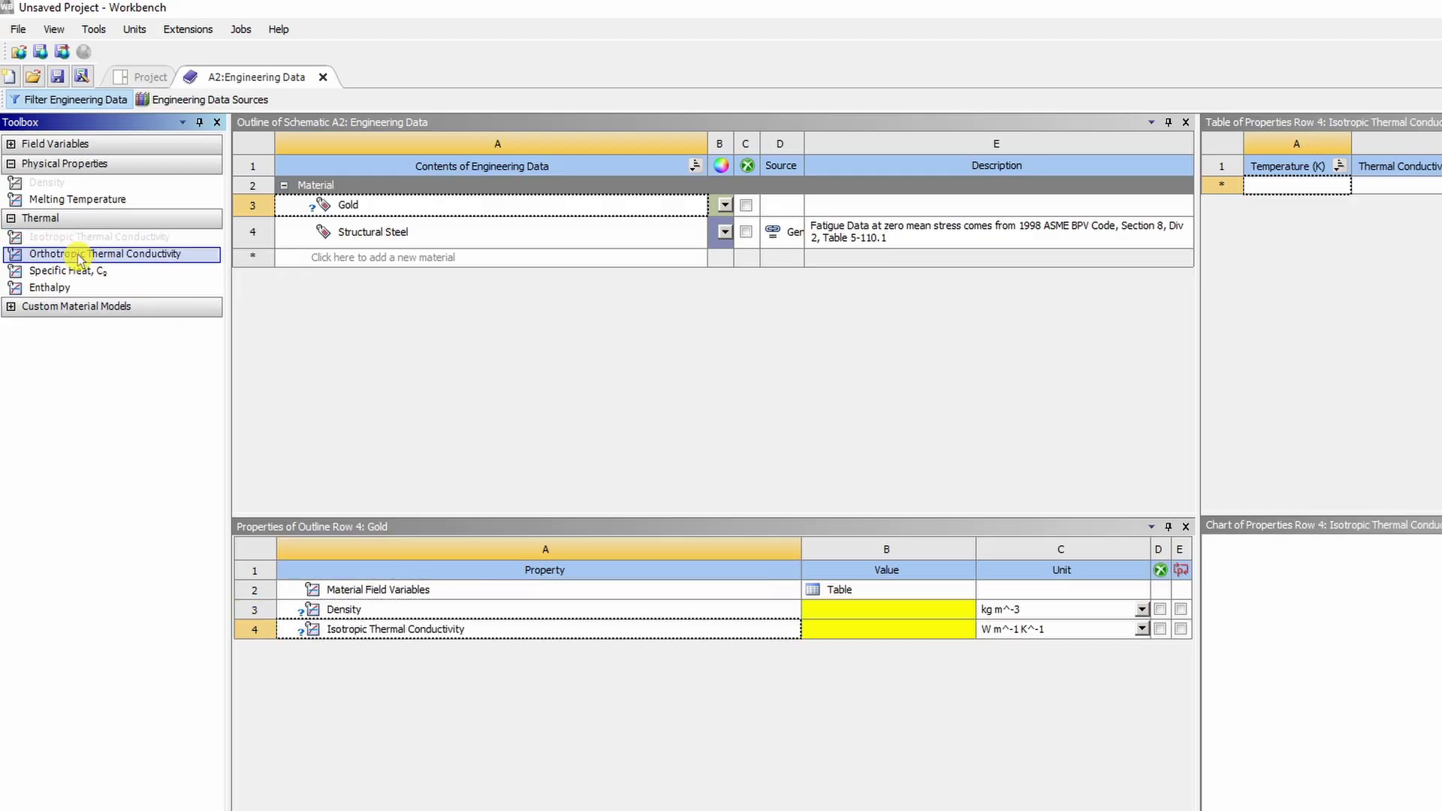
pyautogui.moveTo(82, 272); pyautogui.dragTo(493, 579)
# Set Gold's density to 19300 kg m^-3, thermal conductivity to 320 W m^-1 K^-1 and specific heat to 129 J kg^-1 K^-1, then close Engineering Data
pyautogui.click(848, 612)
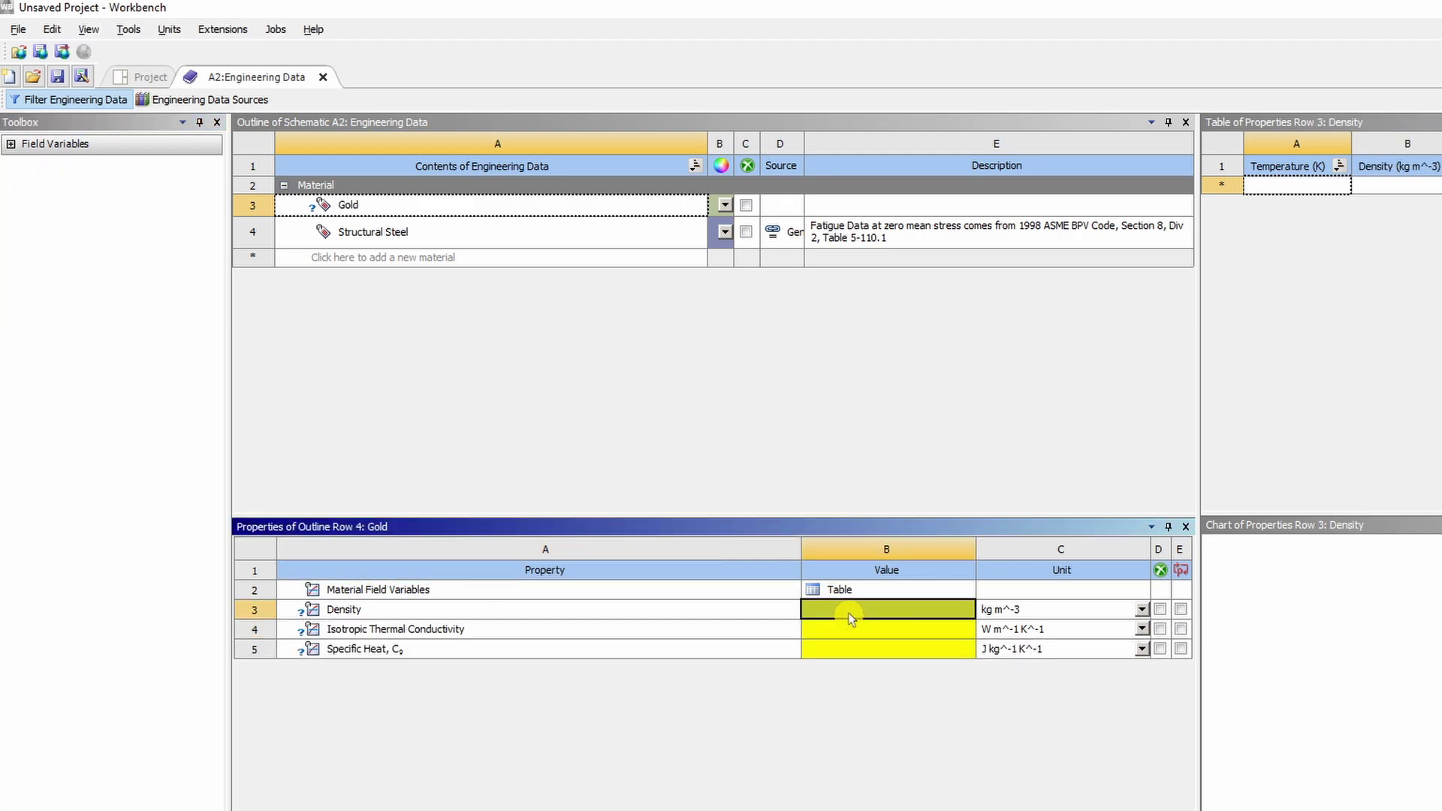
pyautogui.write('19300')
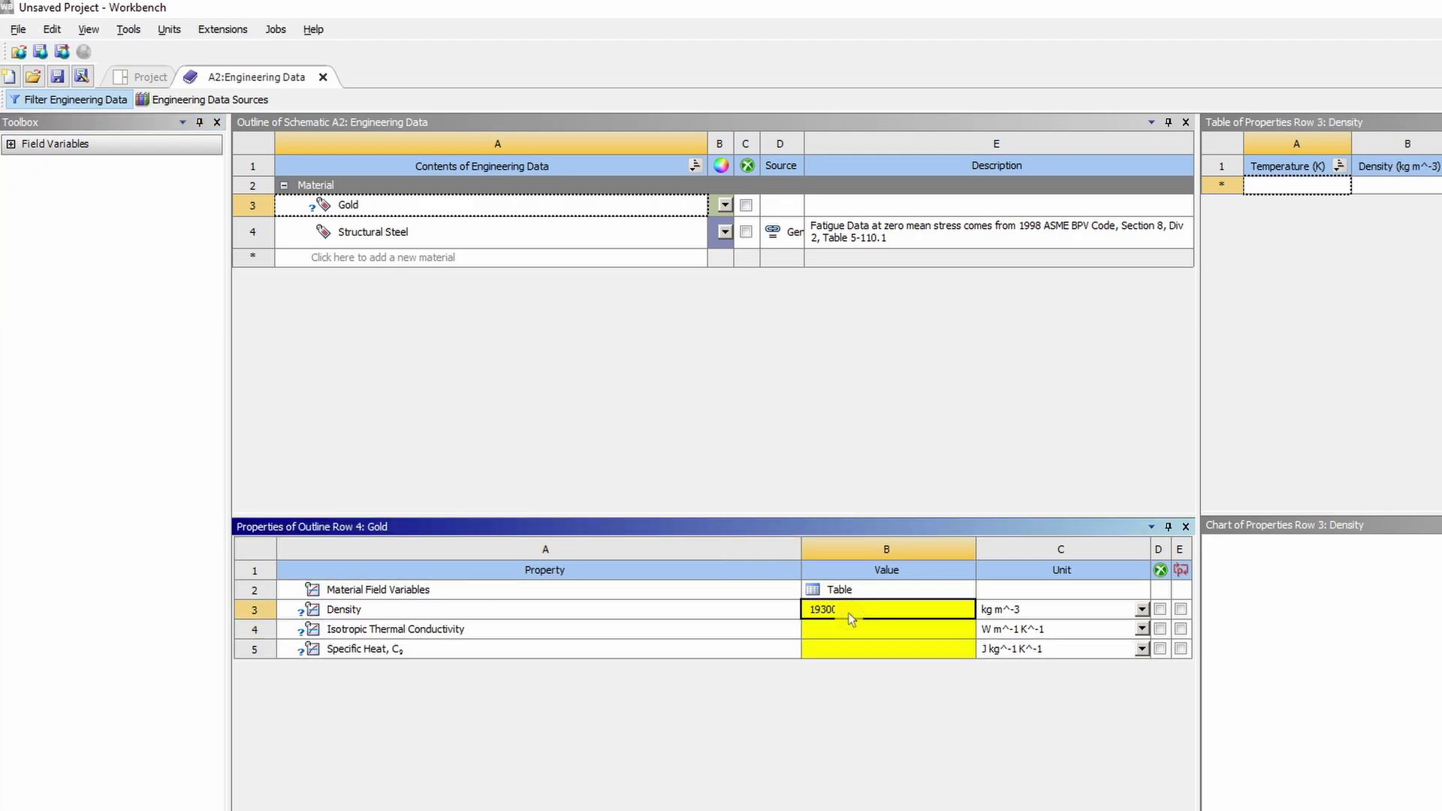
pyautogui.press('Return')
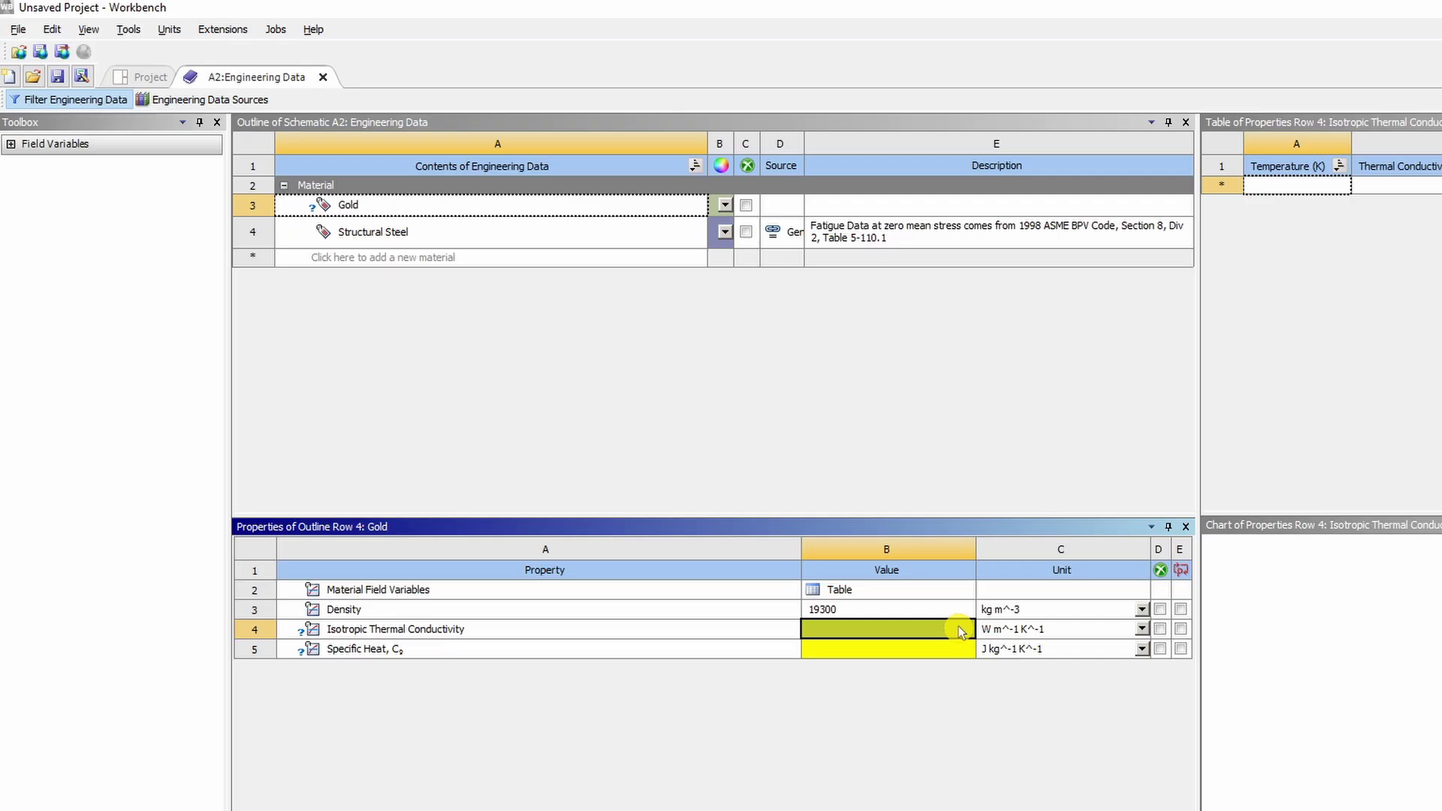
pyautogui.write('320')
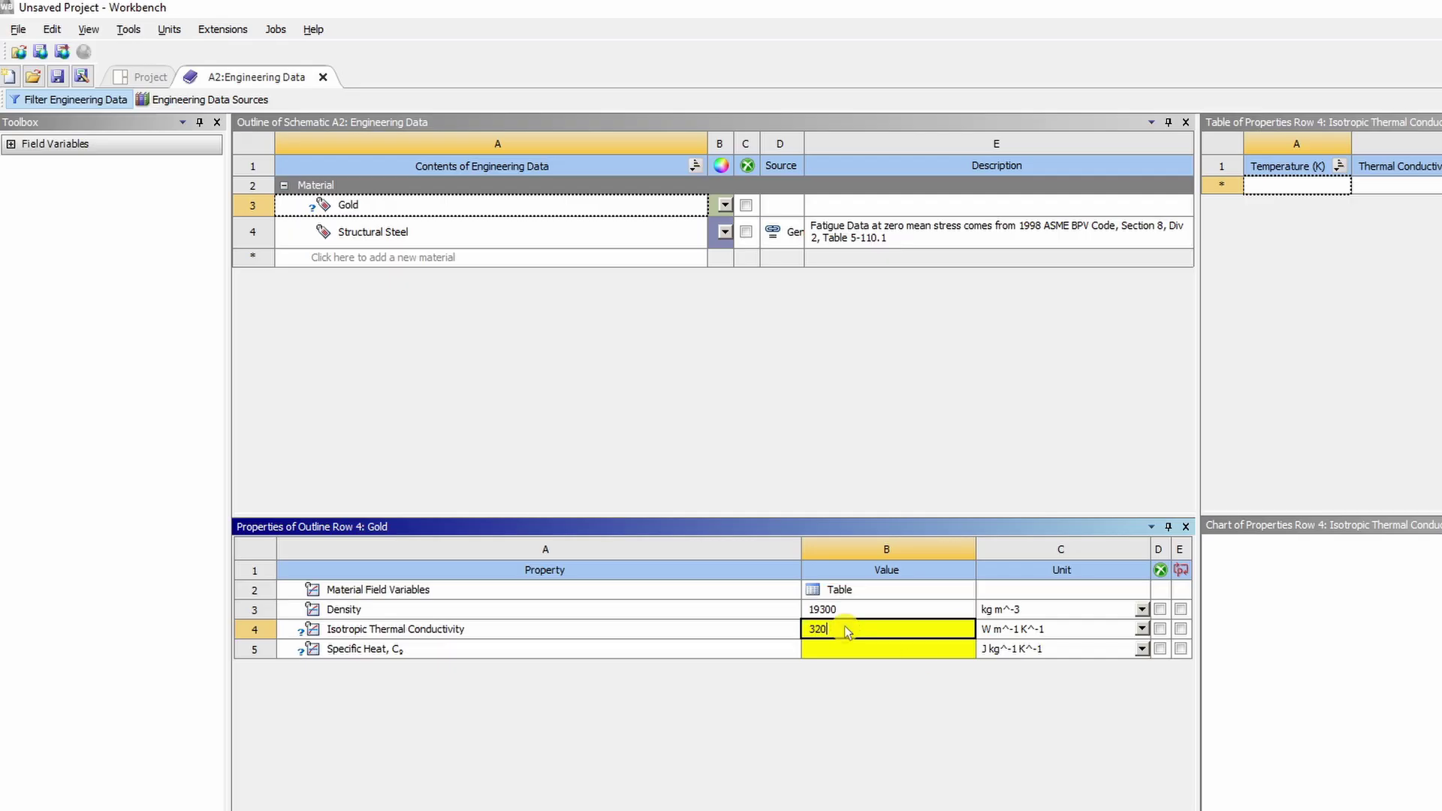
pyautogui.press('Return')
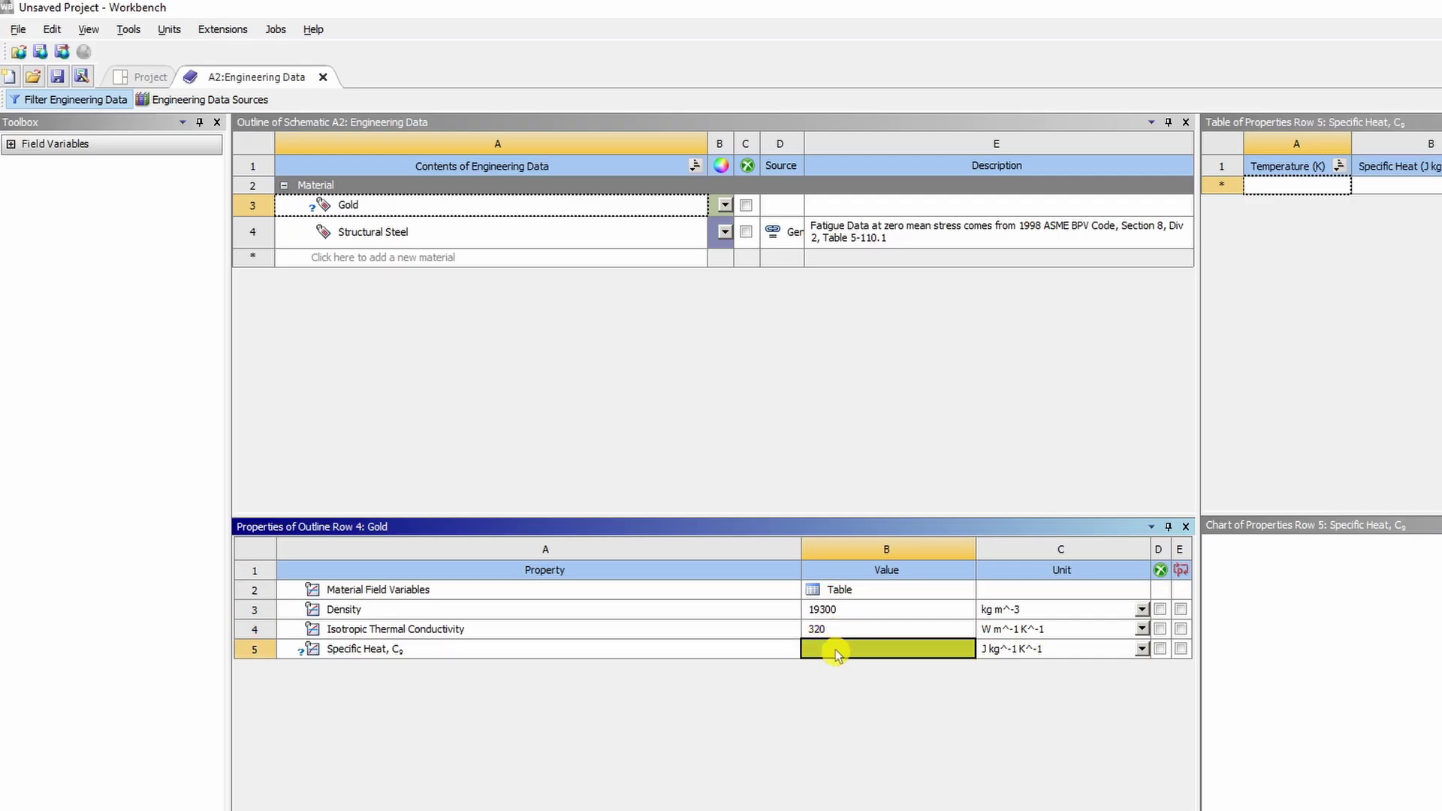
pyautogui.write('129')
pyautogui.press('Return')
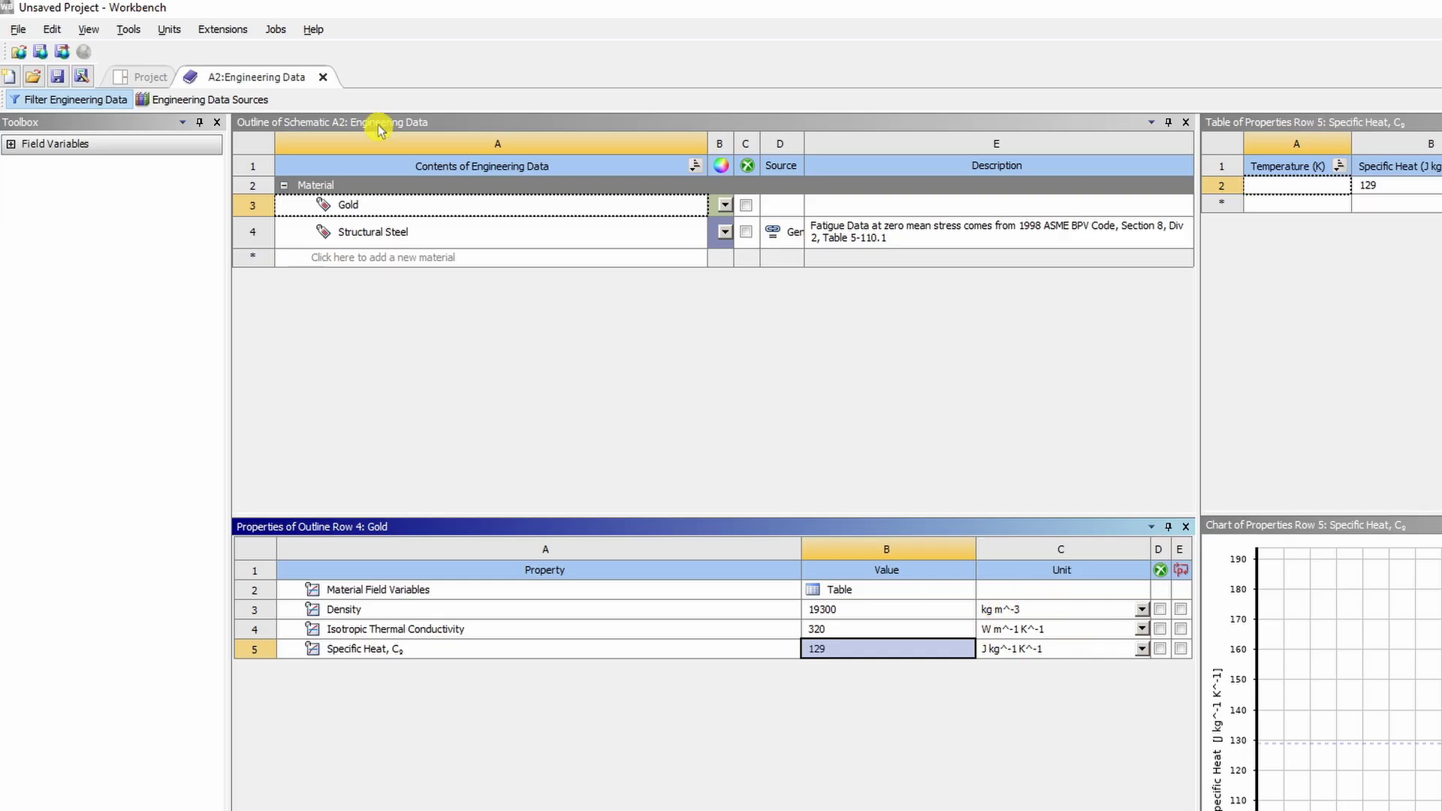
pyautogui.click(323, 78)
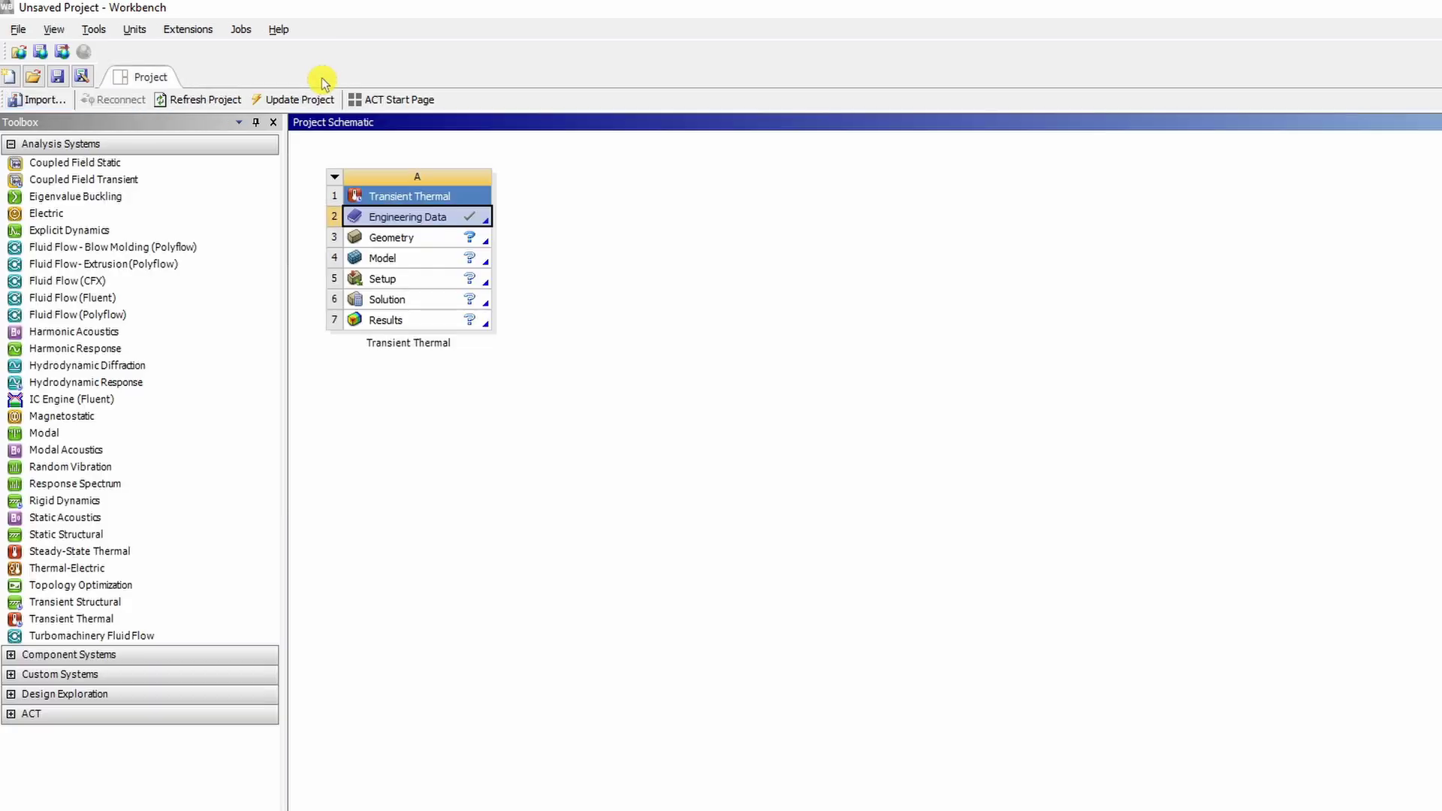
pyautogui.click(405, 239)
pyautogui.doubleClick(410, 239)
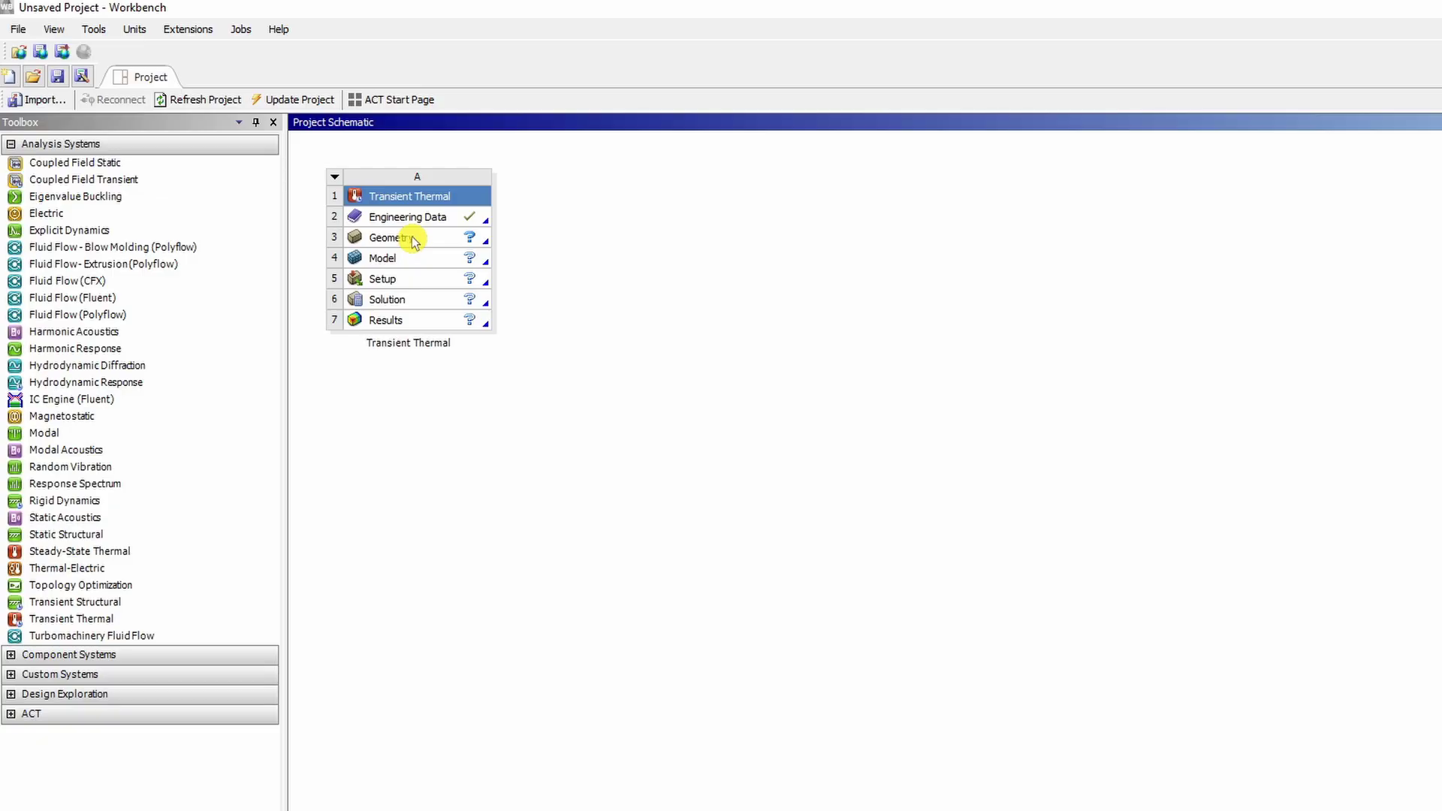
pyautogui.rightClick(413, 239)
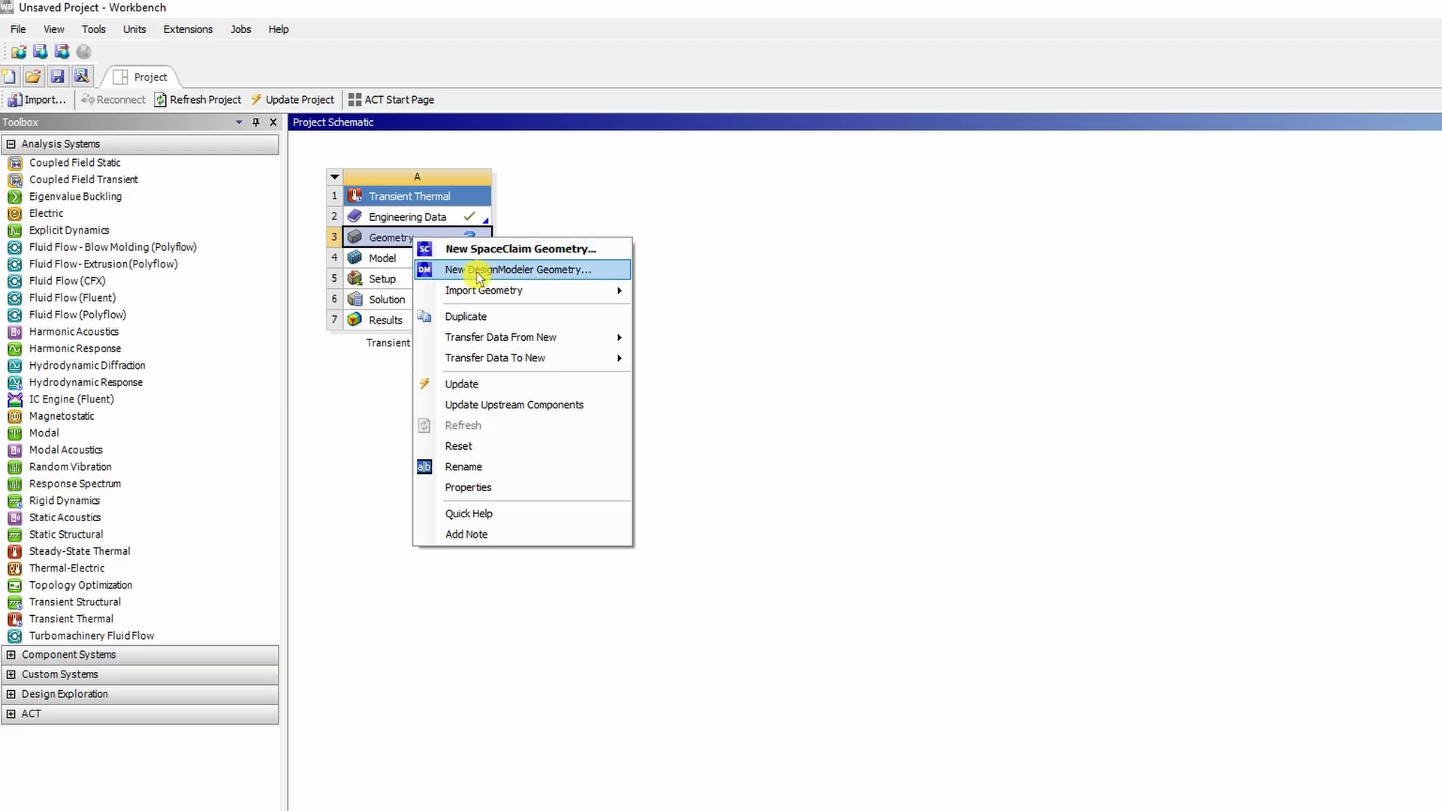
pyautogui.click(371, 416)
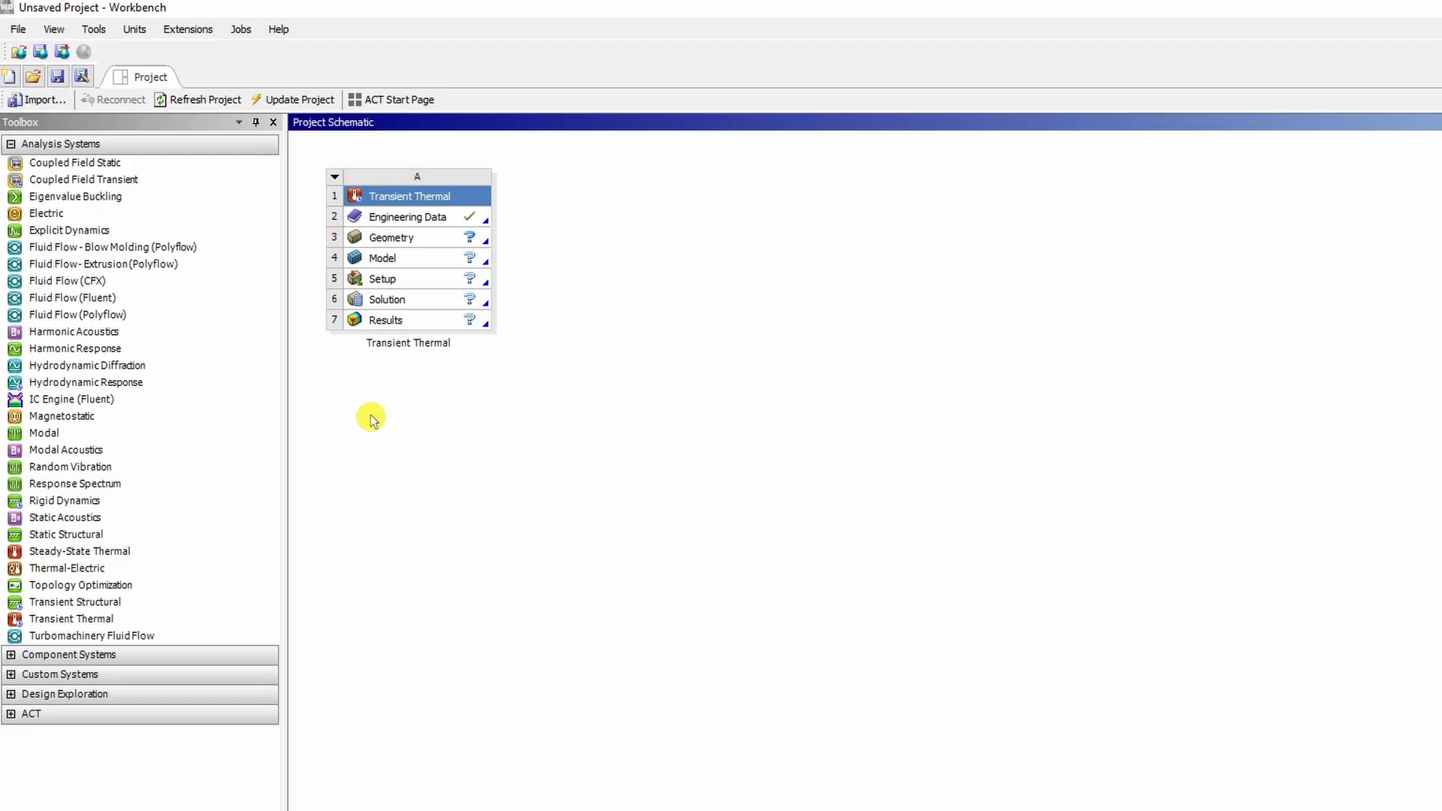
# Create the Transient Thermal system's geometry in SpaceClaim and show the sketch grid in plan view
pyautogui.doubleClick(401, 242)
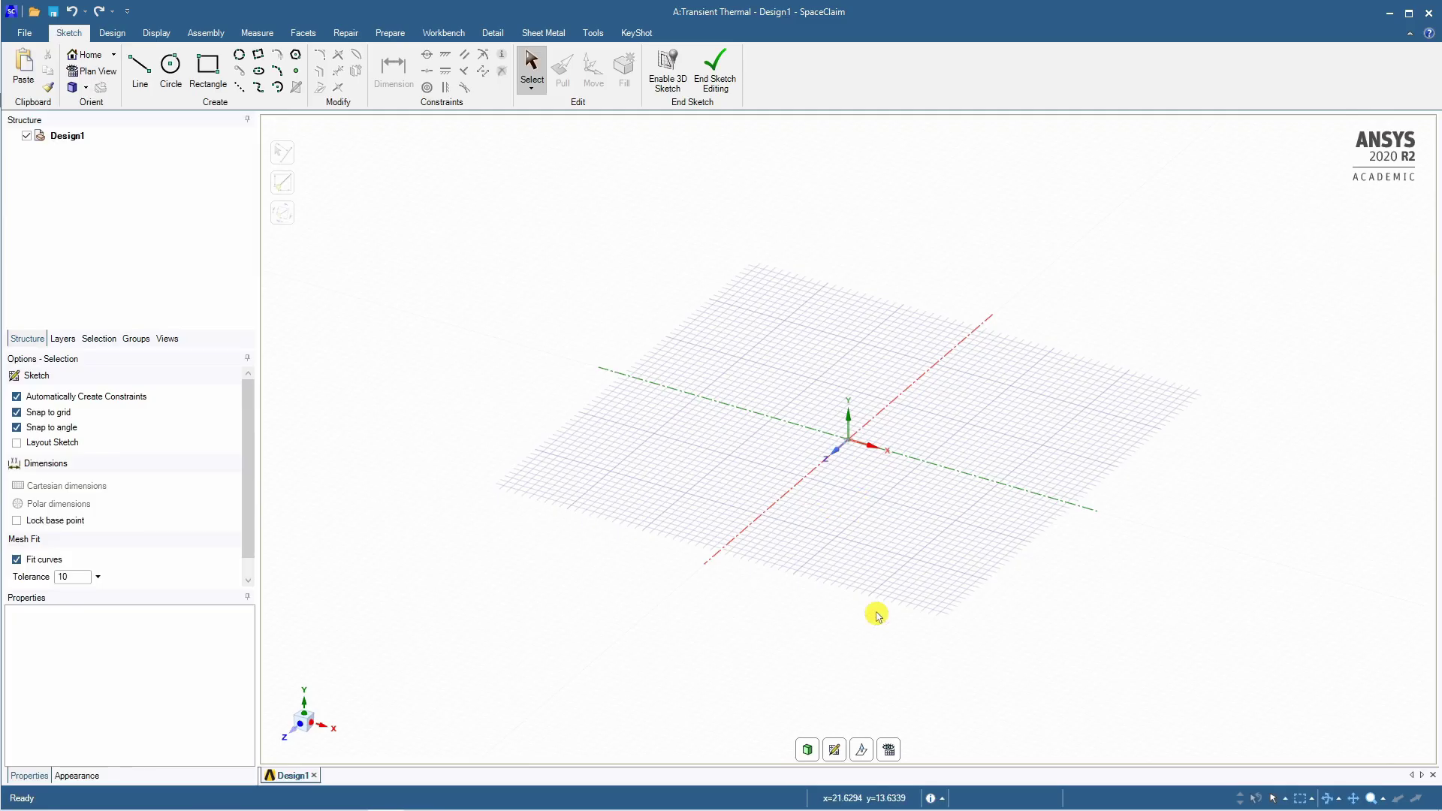
pyautogui.click(890, 750)
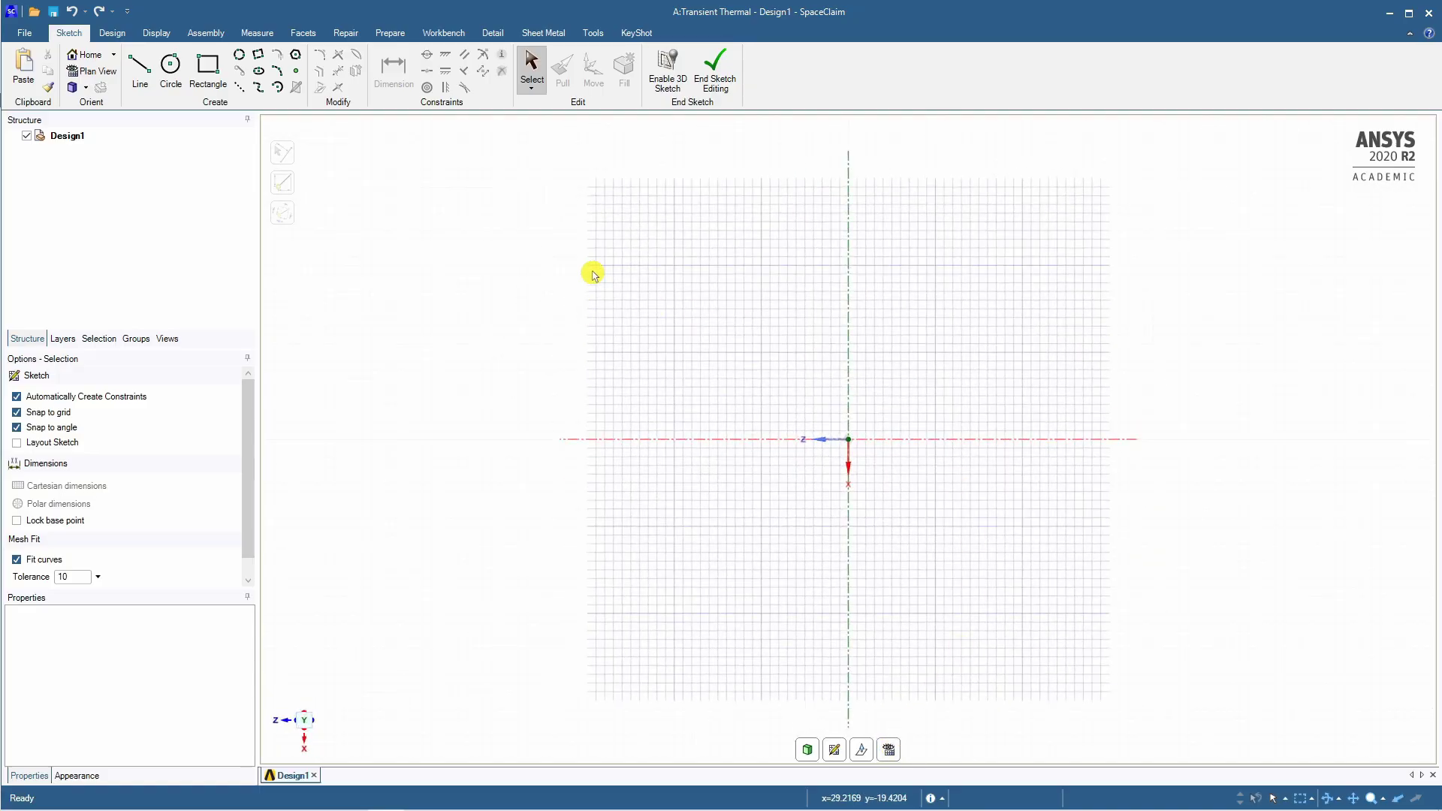
# Set this document's length unit to Meters in the SpaceClaim options
pyautogui.click(23, 35)
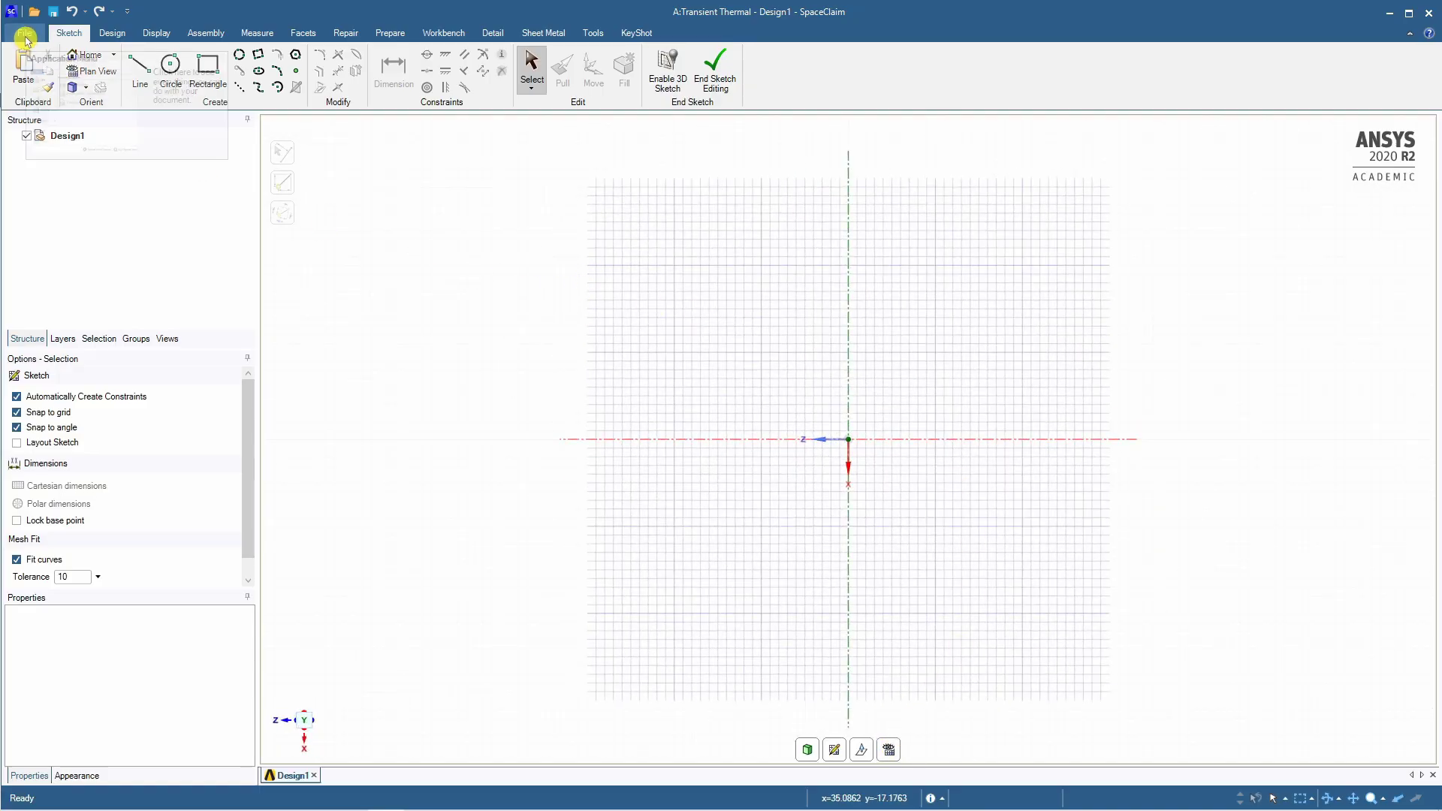
pyautogui.click(211, 366)
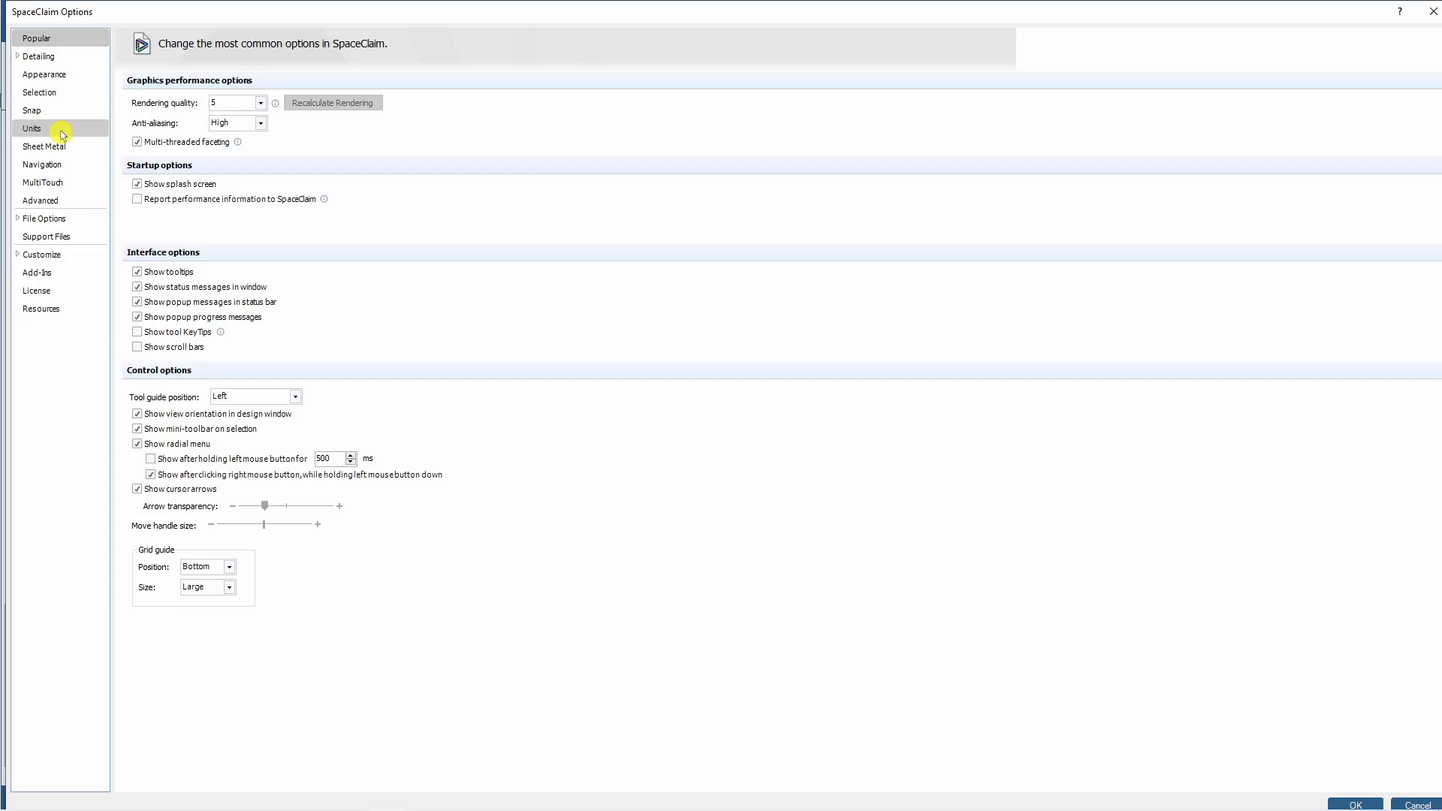
pyautogui.click(58, 133)
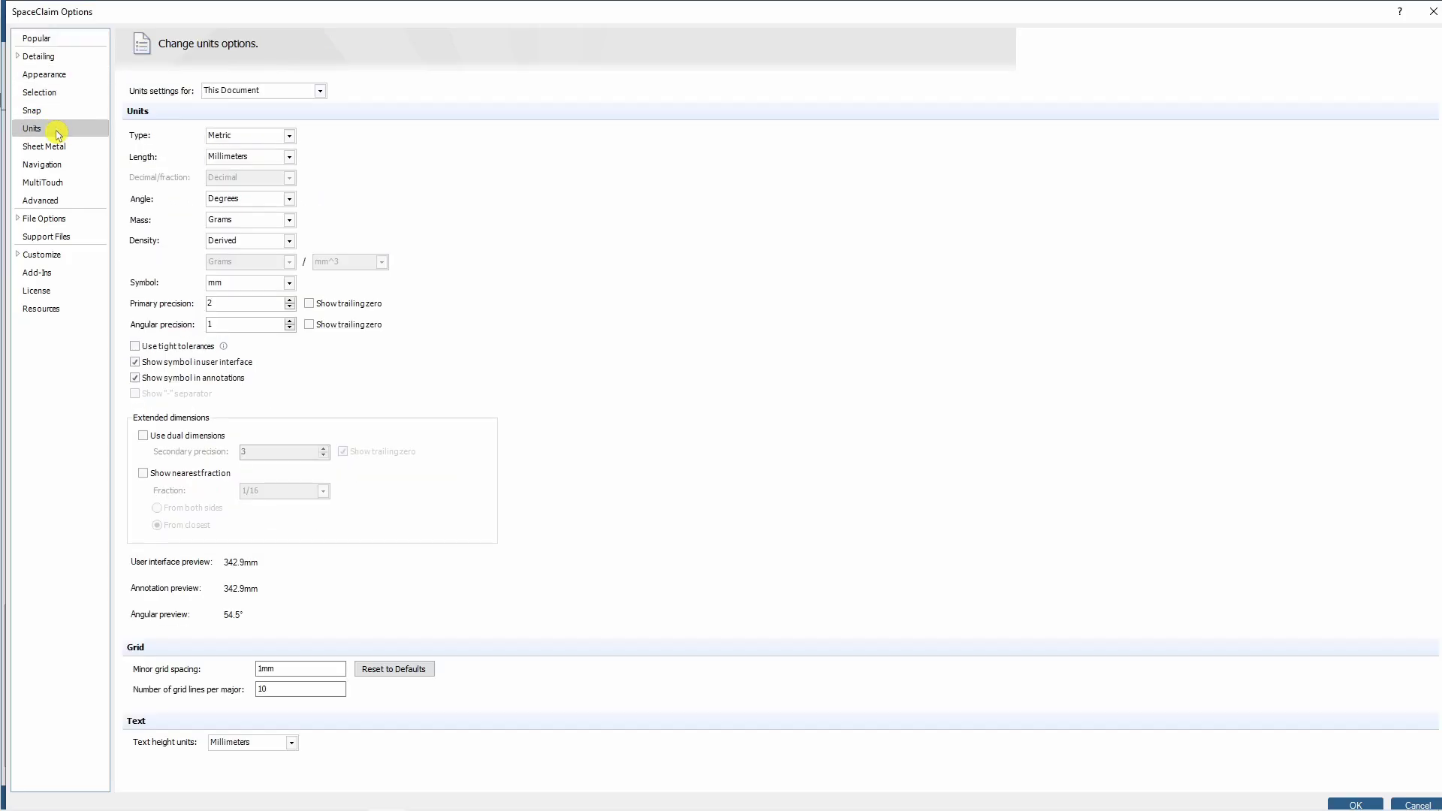
pyautogui.click(290, 157)
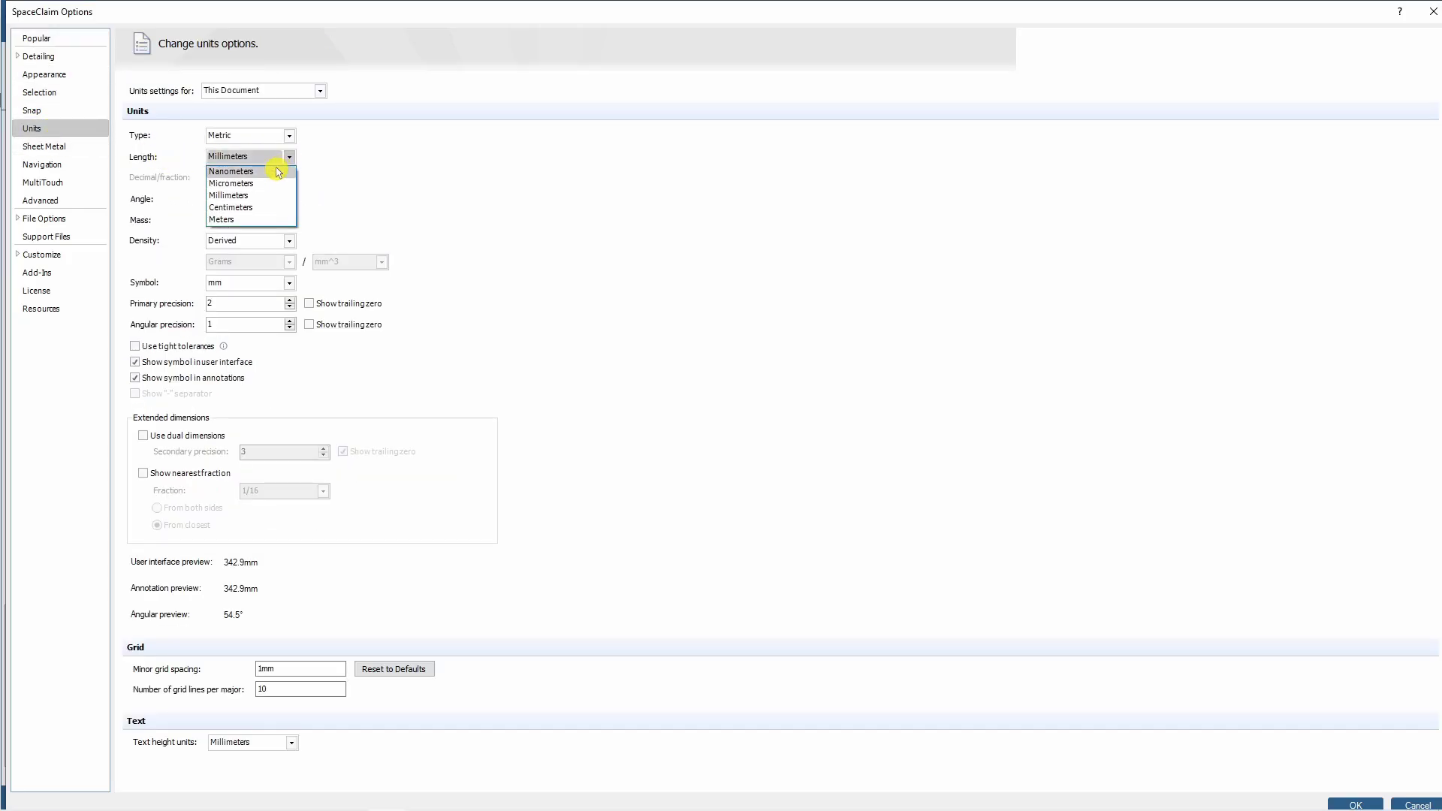
pyautogui.click(270, 208)
pyautogui.click(1353, 804)
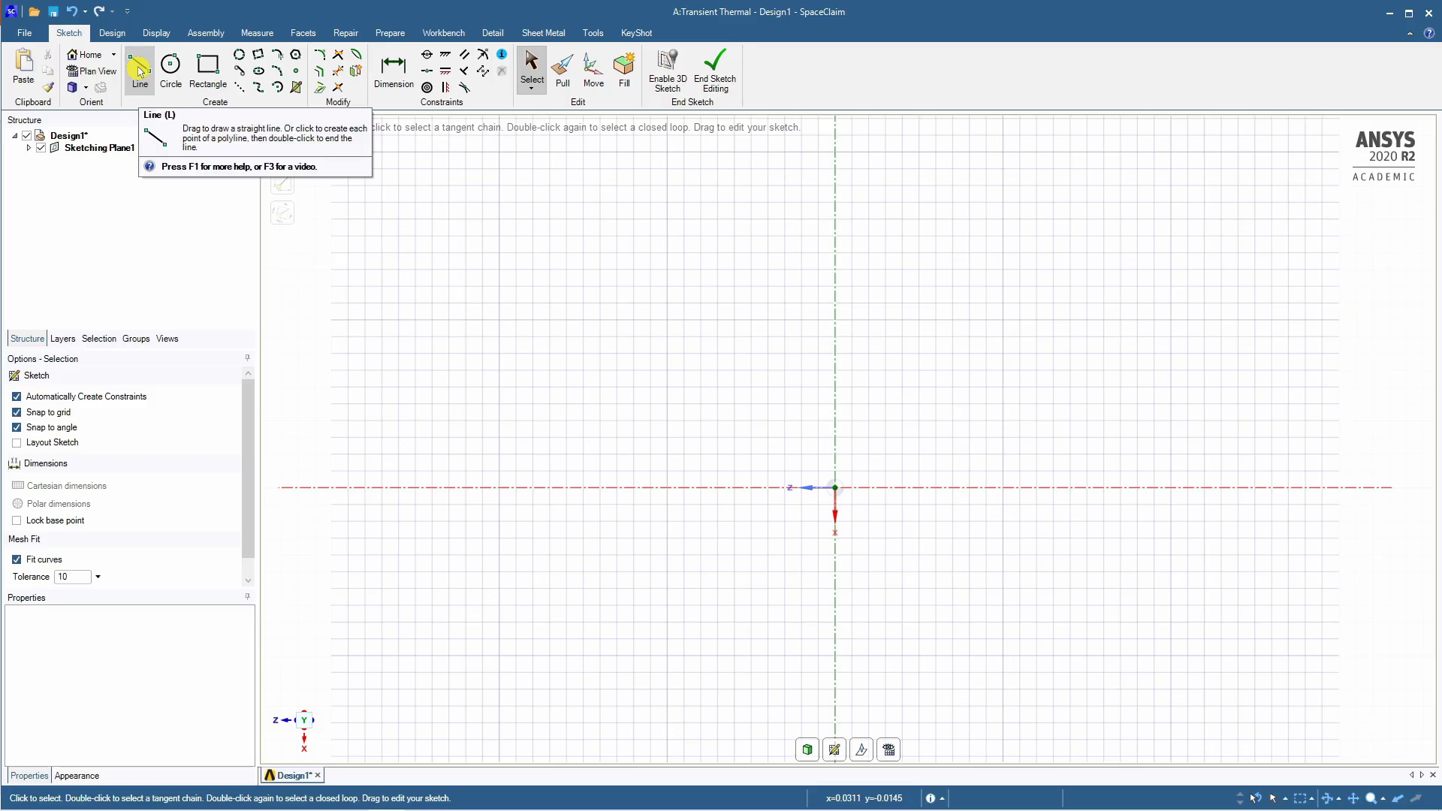
# Sketch a closed four-sided profile with a vertical 0.8 m line from the origin and a parallel 0.4 m line about 0.8 m away
pyautogui.click(139, 72)
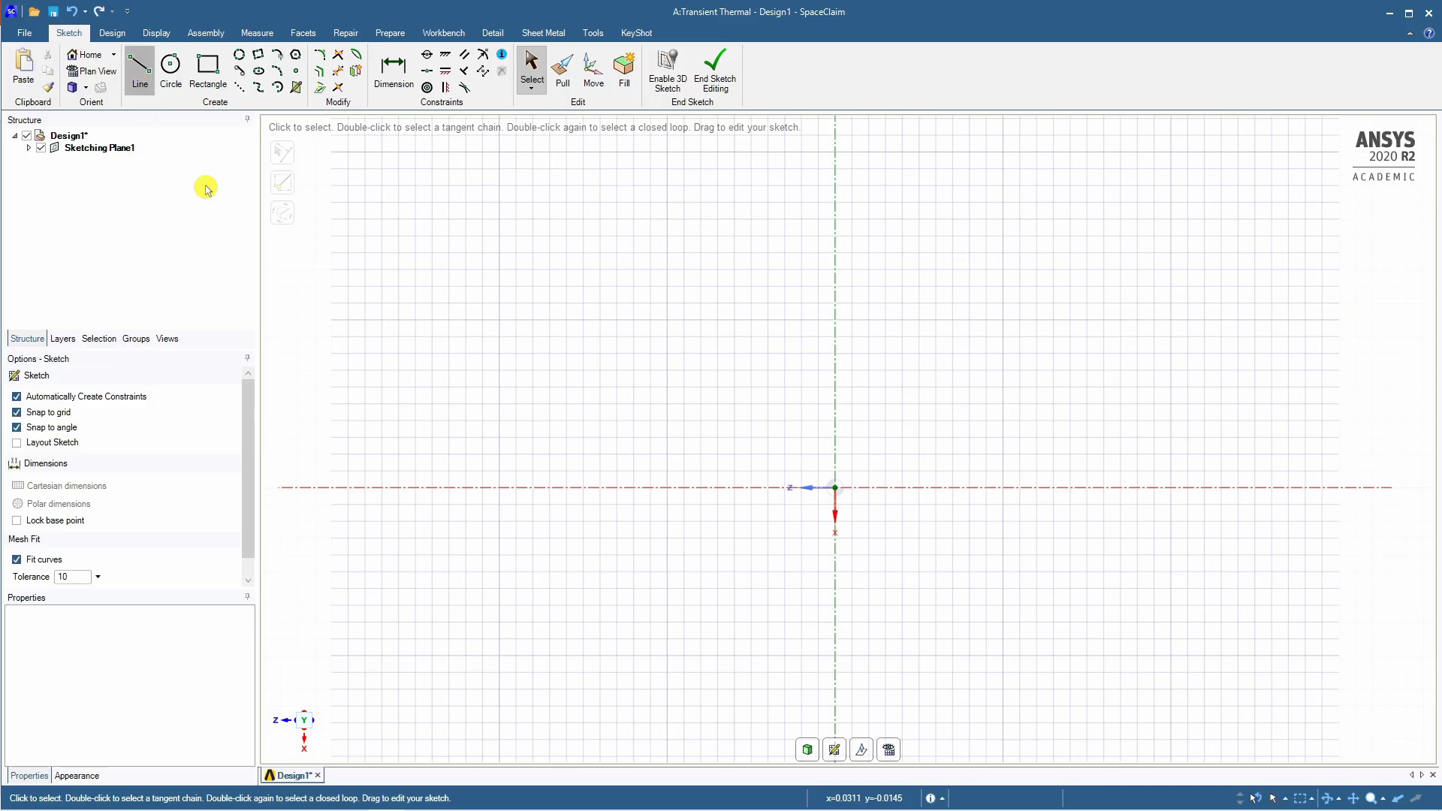
pyautogui.click(835, 488)
pyautogui.moveTo(834, 323); pyautogui.dragTo(836, 251)
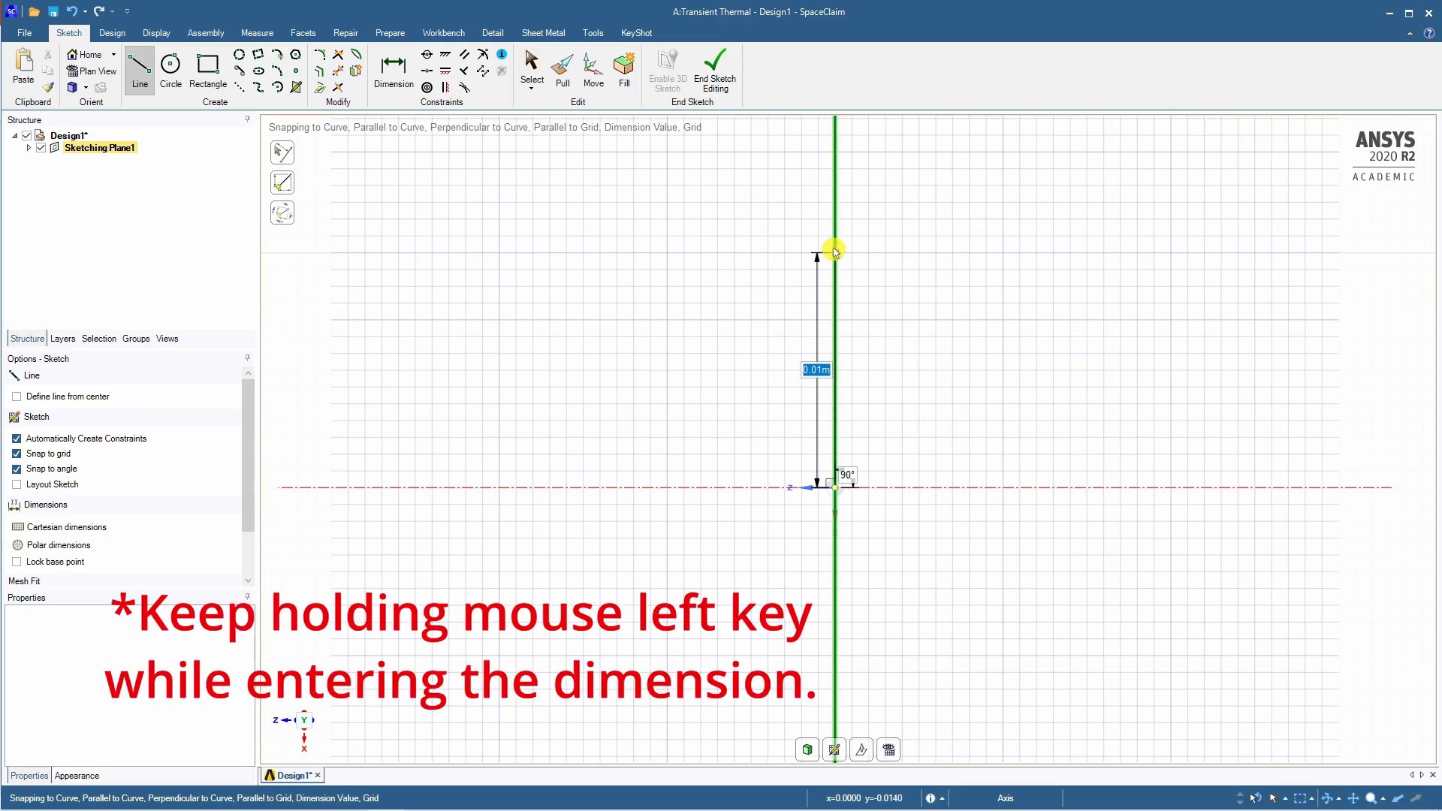
pyautogui.write('0.8')
pyautogui.press('Return')
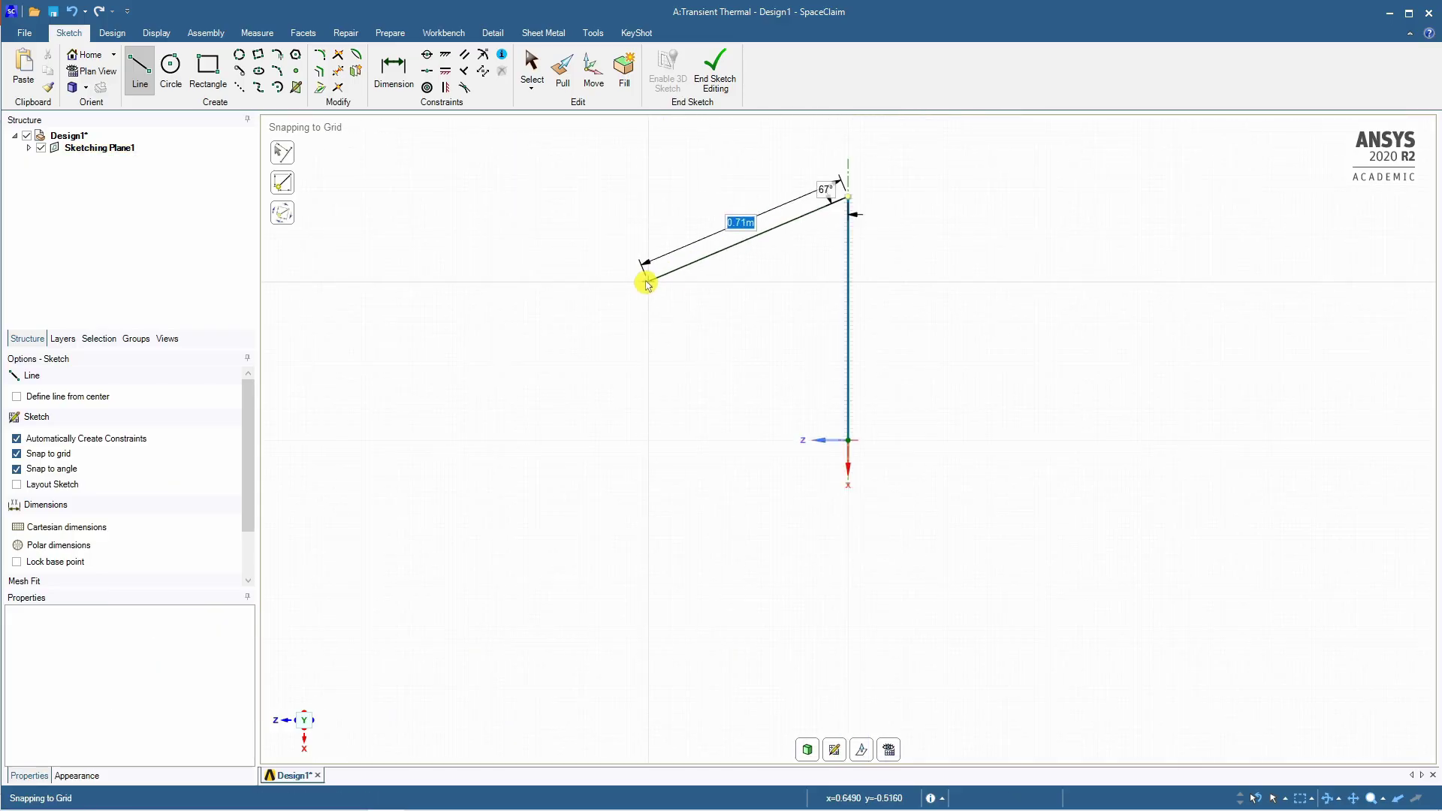
pyautogui.click(606, 273)
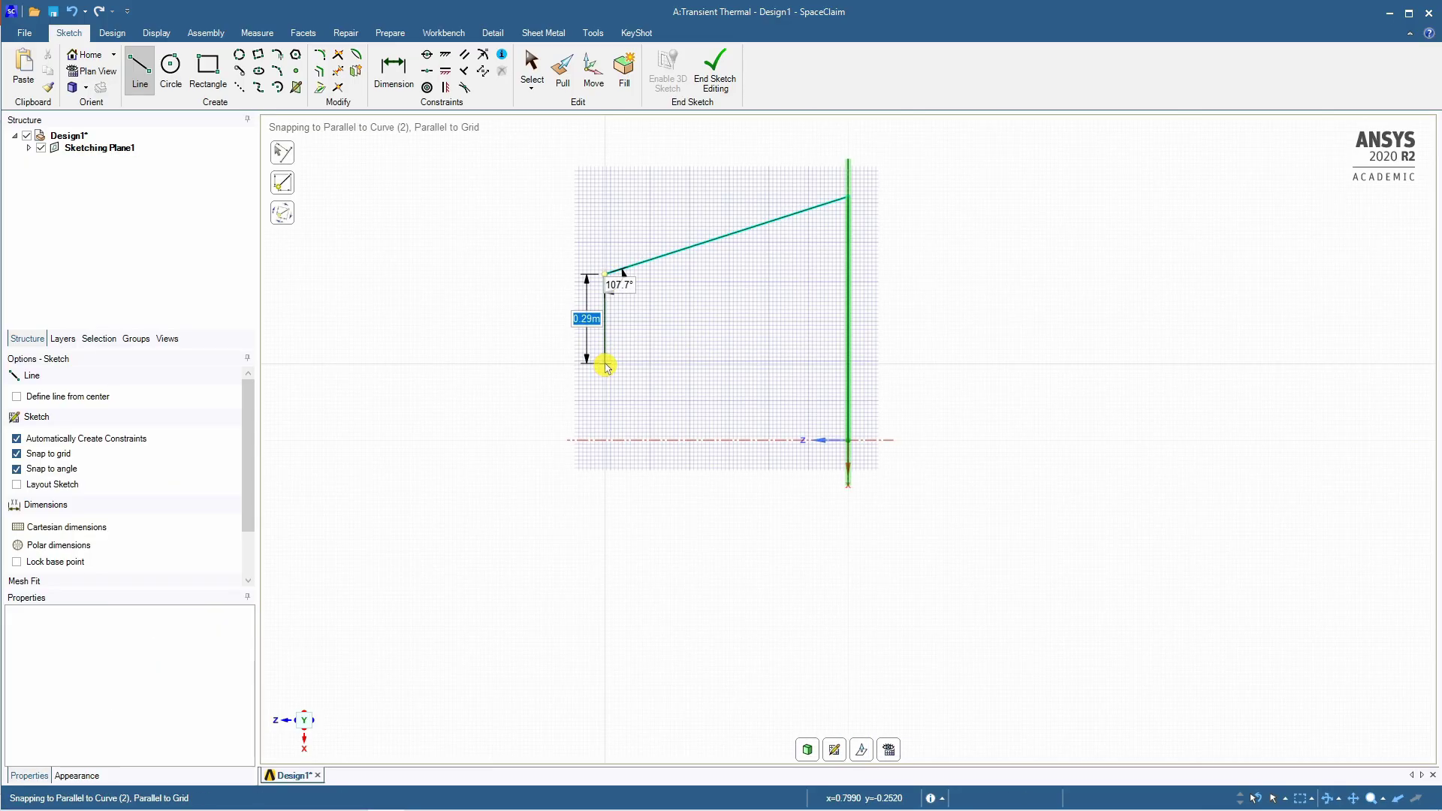
pyautogui.write('0.4')
pyautogui.press('Return')
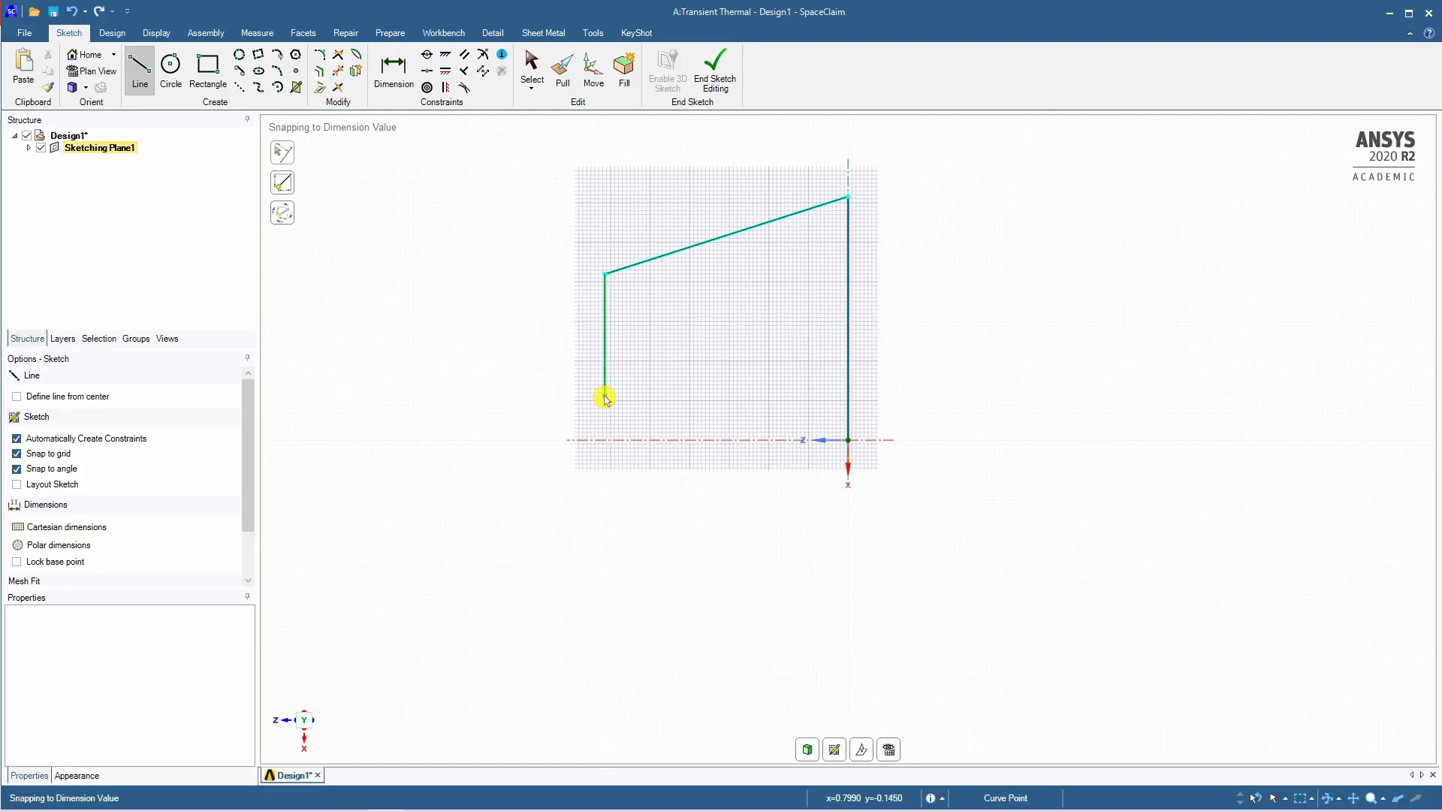
pyautogui.click(851, 445)
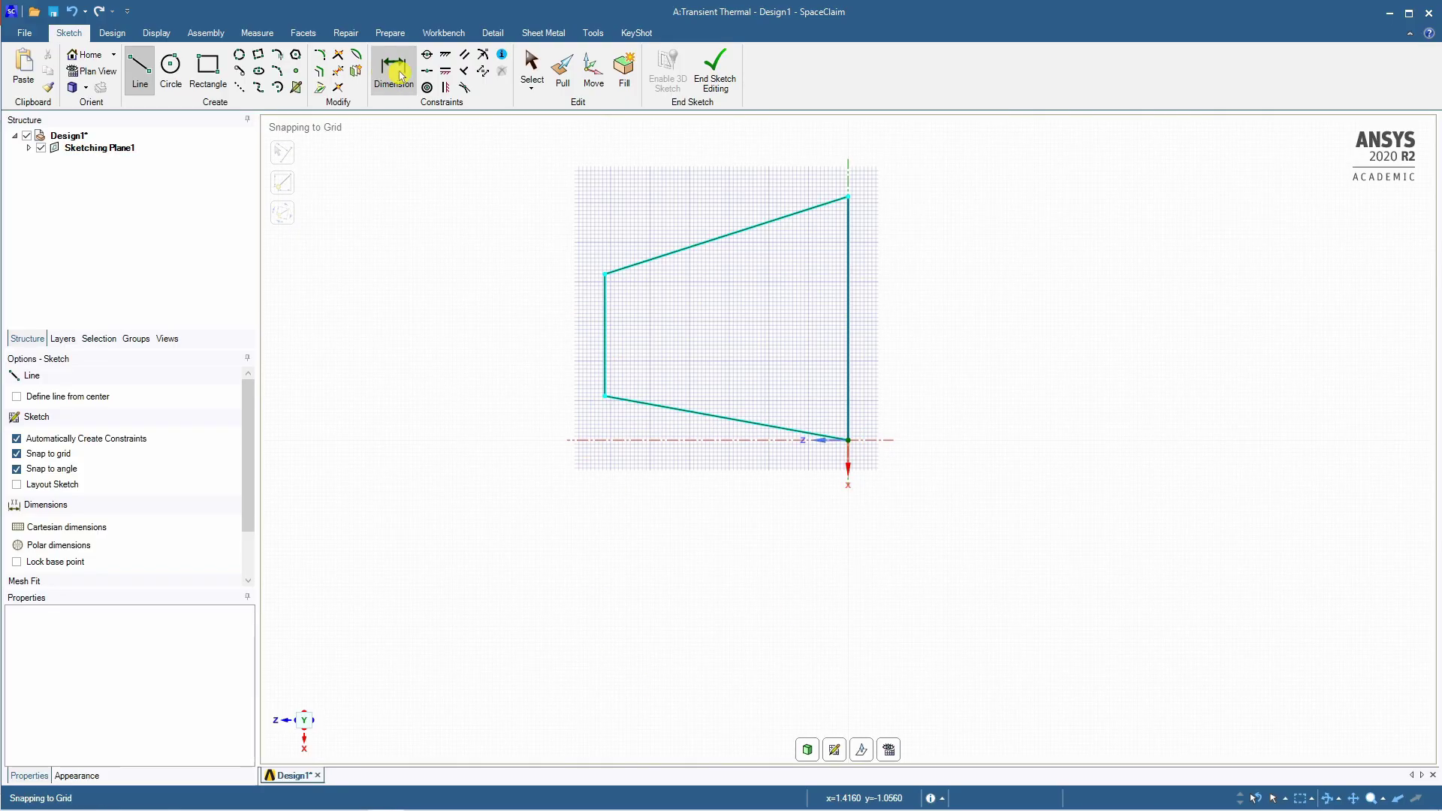
# Dimension the distance between the profile's two parallel vertical sides and set it to 1 m
pyautogui.click(393, 72)
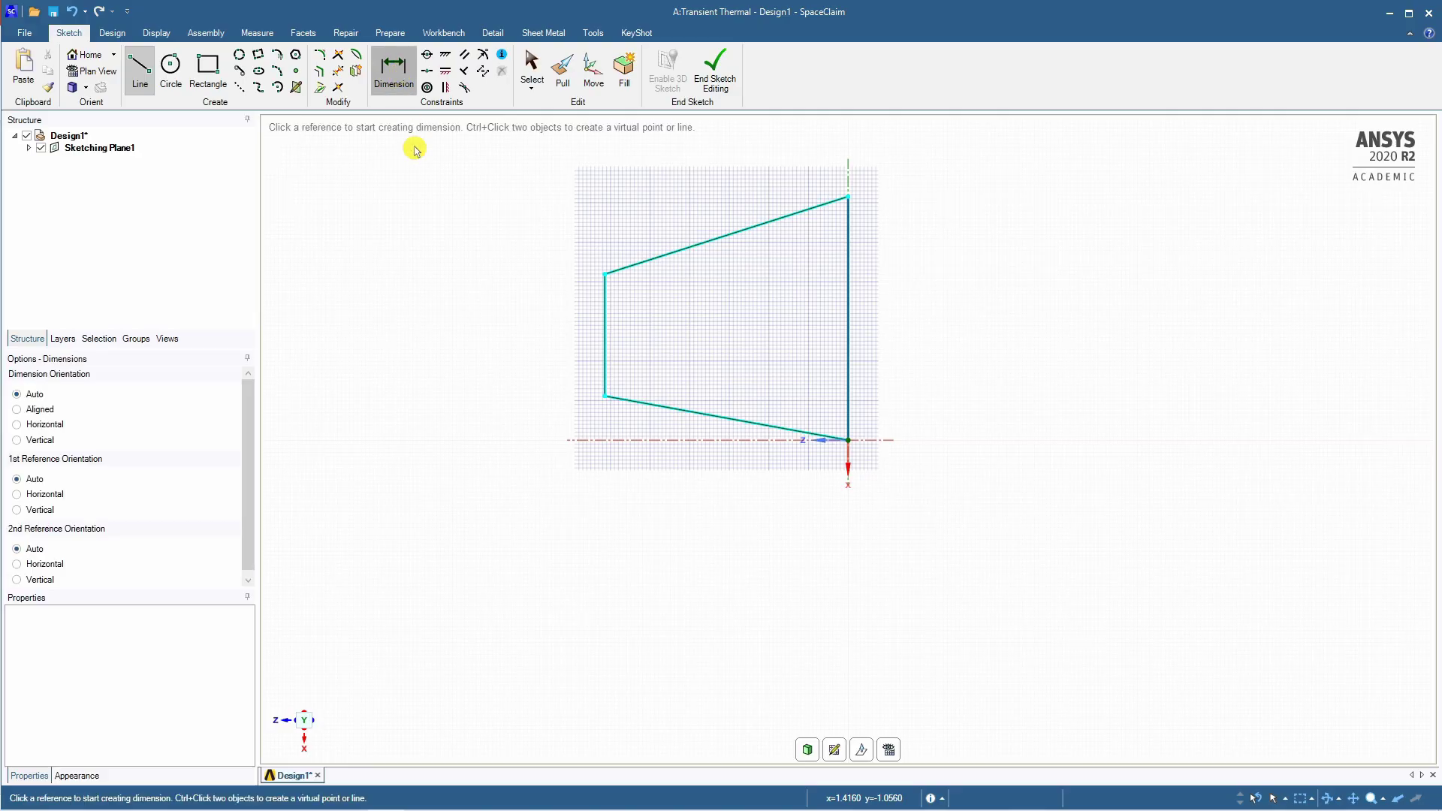
pyautogui.click(848, 224)
pyautogui.click(606, 322)
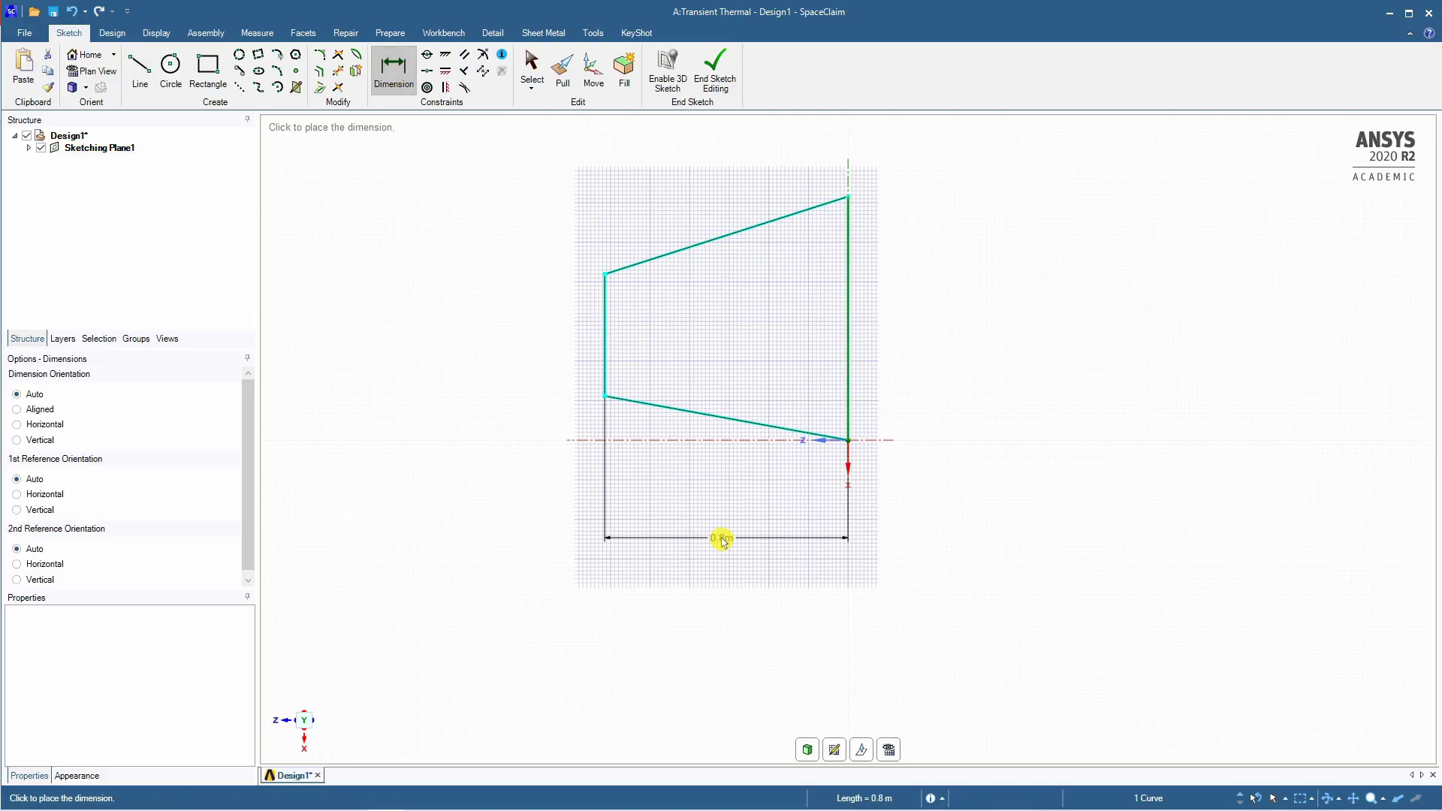
pyautogui.click(722, 539)
pyautogui.write('1')
pyautogui.press('Return')
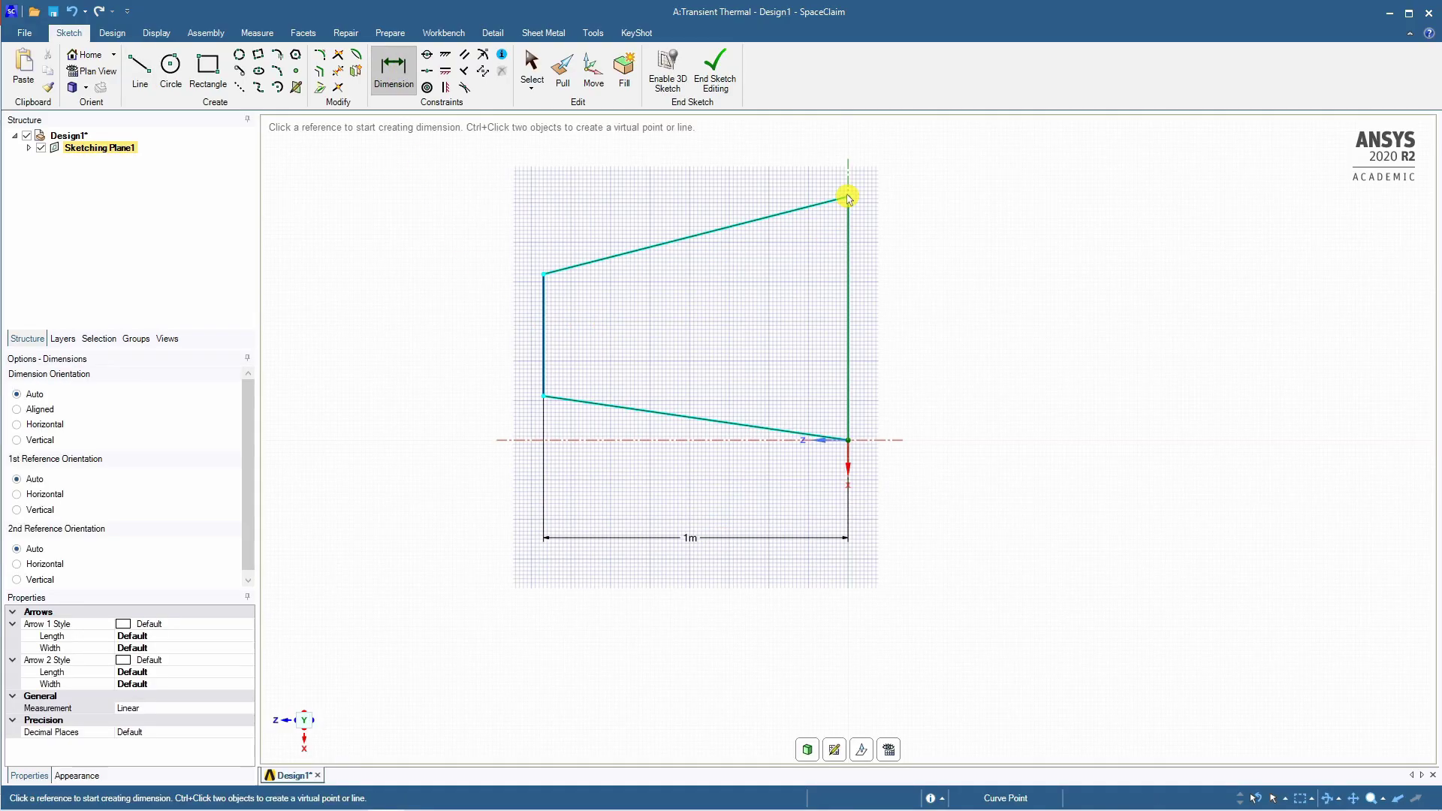
# Dimension the vertical offset between the upper ends of the profile's two parallel sides and set it to 0.2 m
pyautogui.click(848, 199)
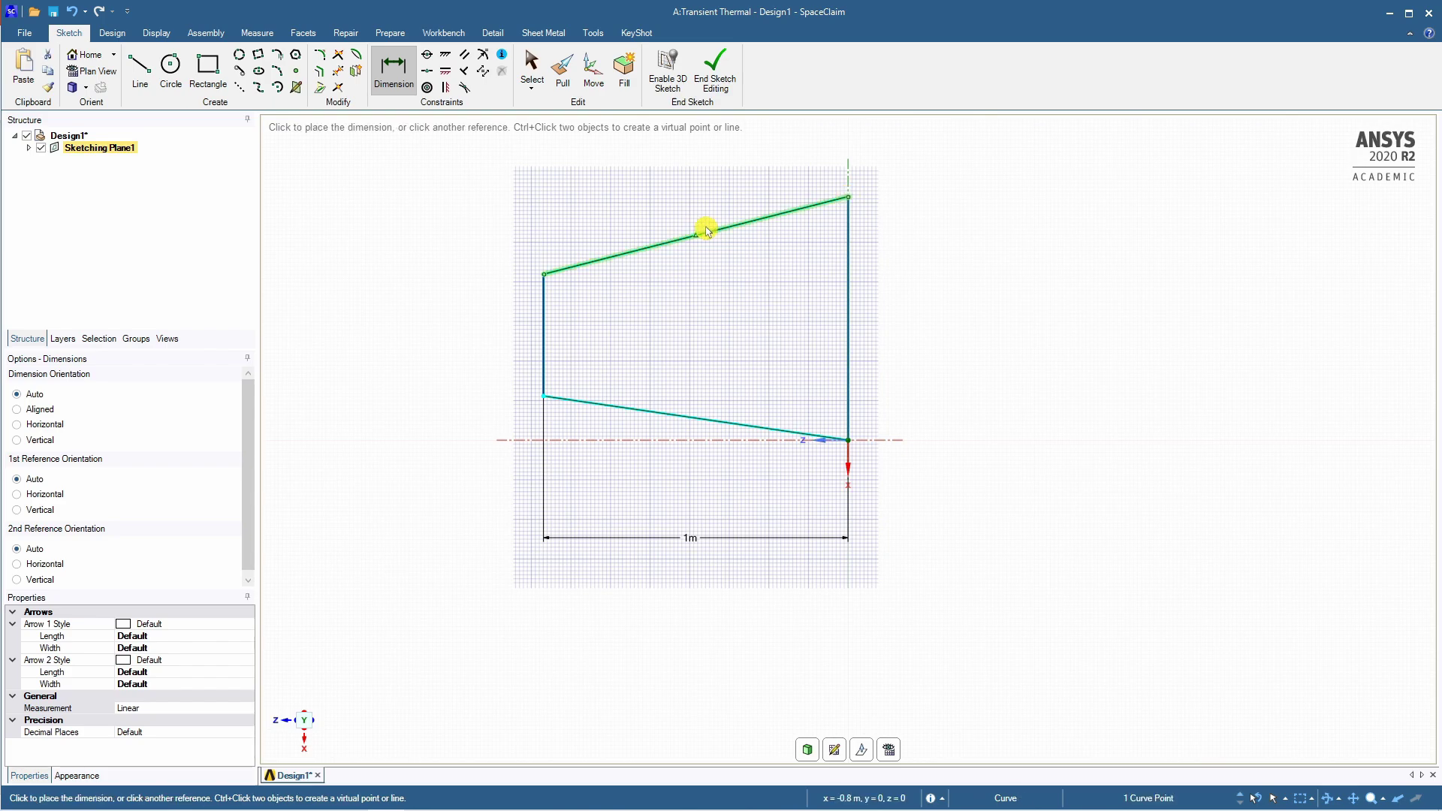
pyautogui.click(546, 276)
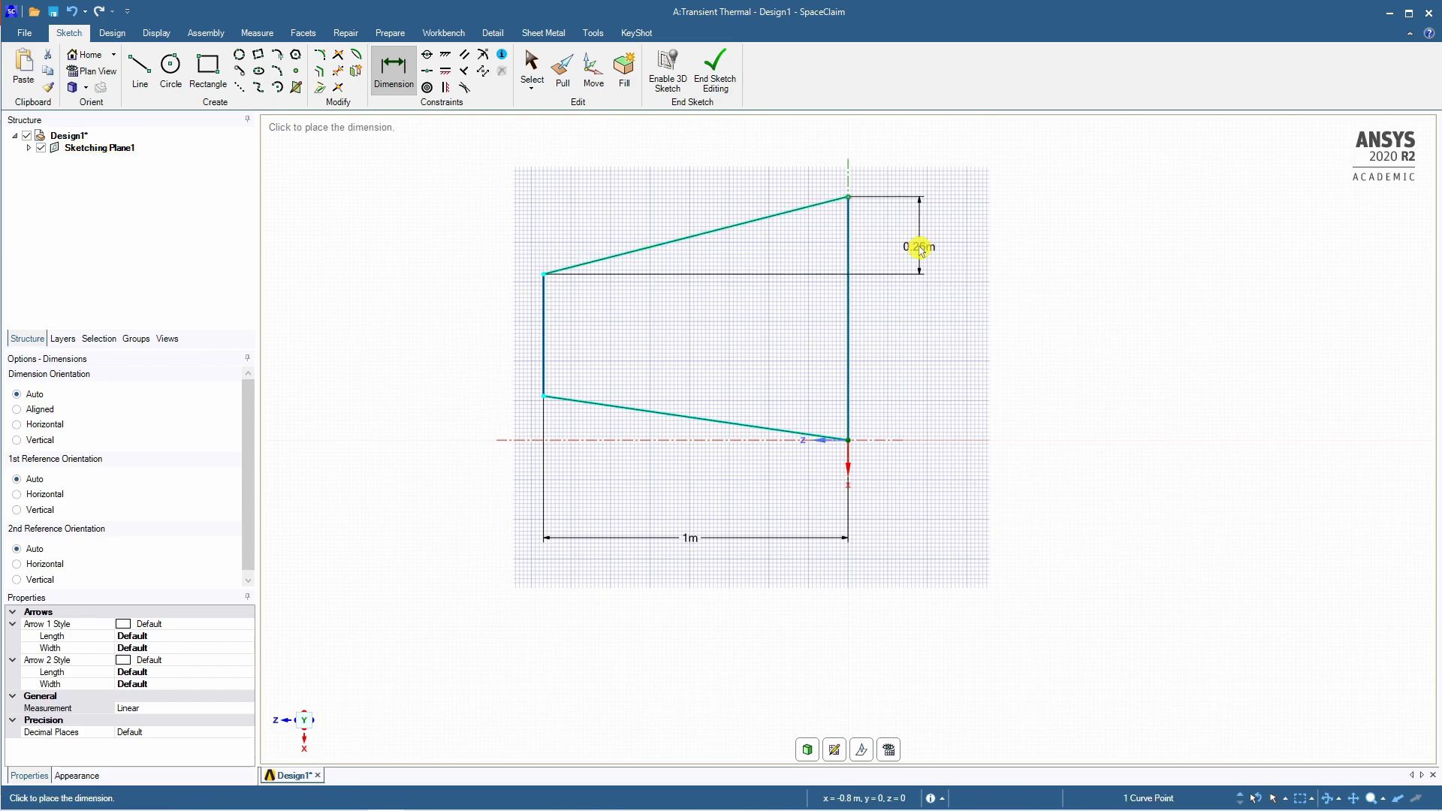
pyautogui.click(928, 248)
pyautogui.press('Escape')
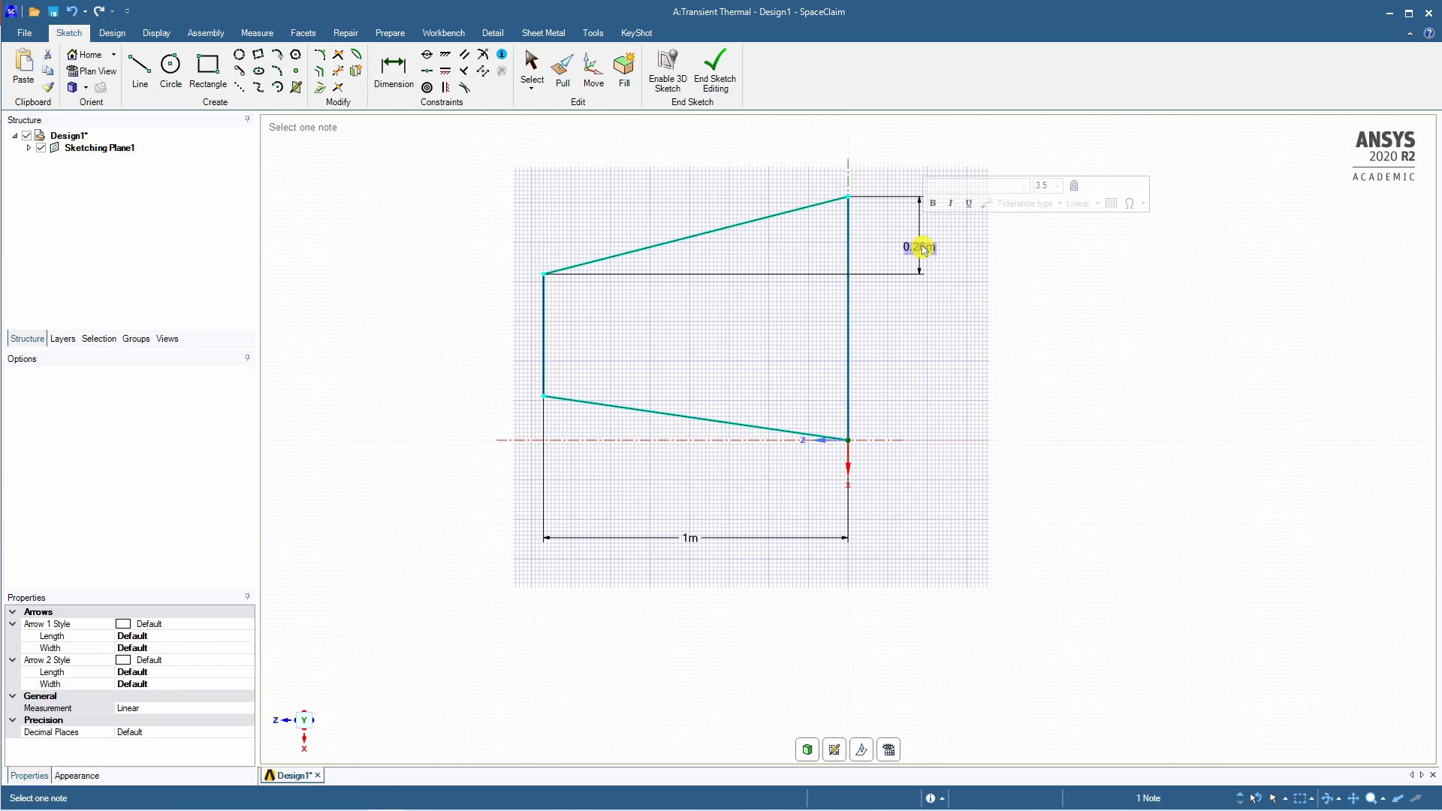
pyautogui.write('0.2')
pyautogui.press('Return')
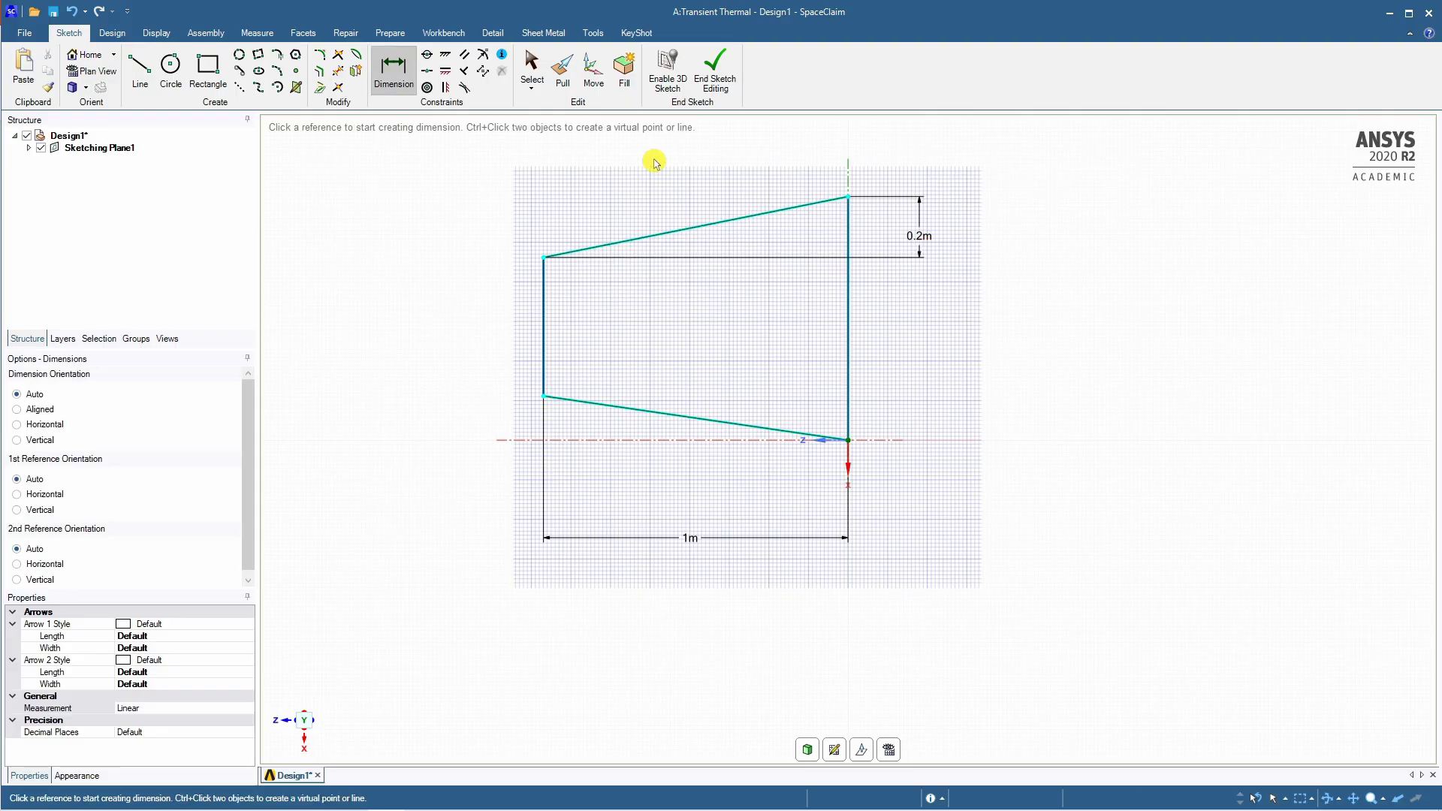
# End sketch editing and pull the resulting surface along positive Y by 0.2 m to form a solid
pyautogui.click(729, 68)
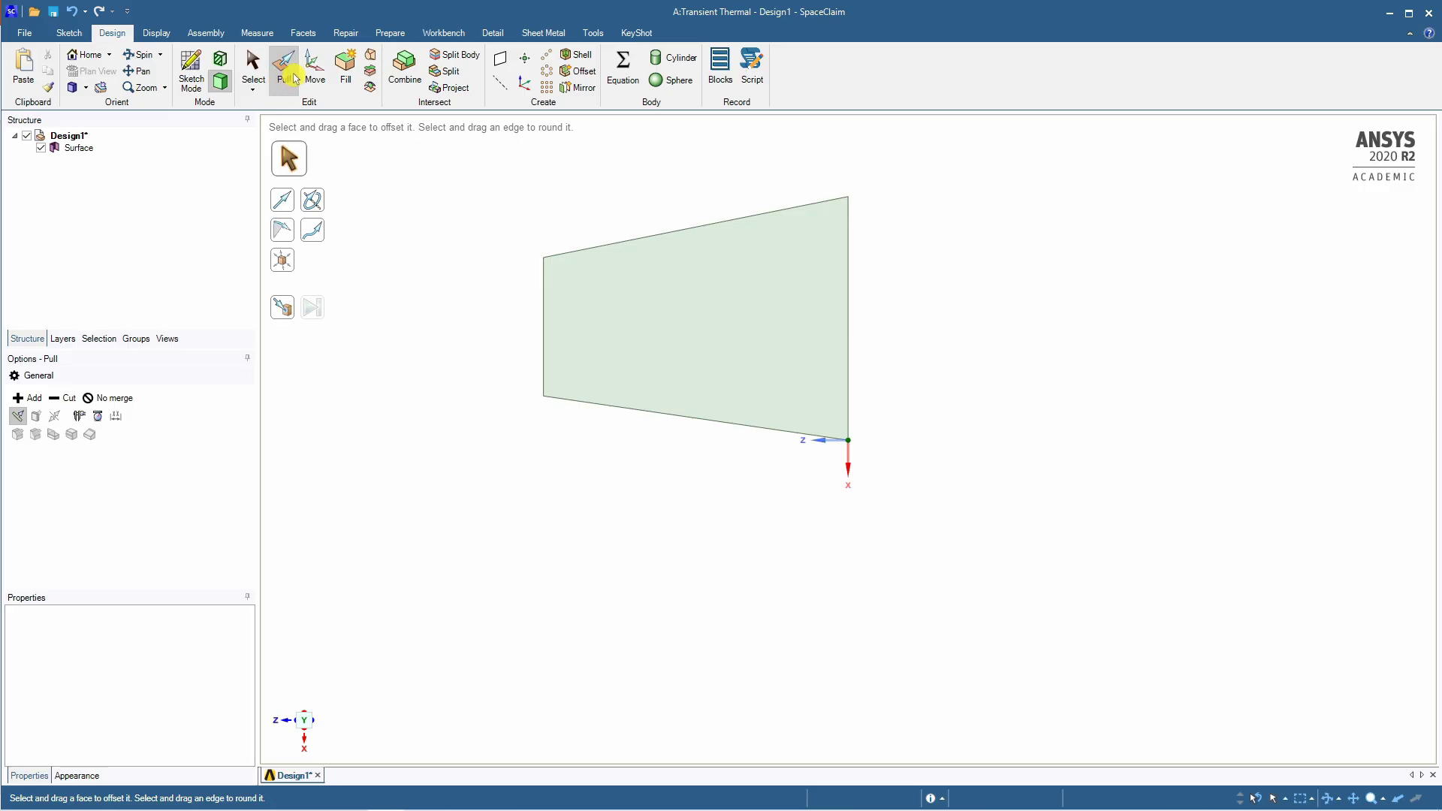
pyautogui.moveTo(685, 472); pyautogui.dragTo(744, 377, button='middle')
pyautogui.click(726, 347)
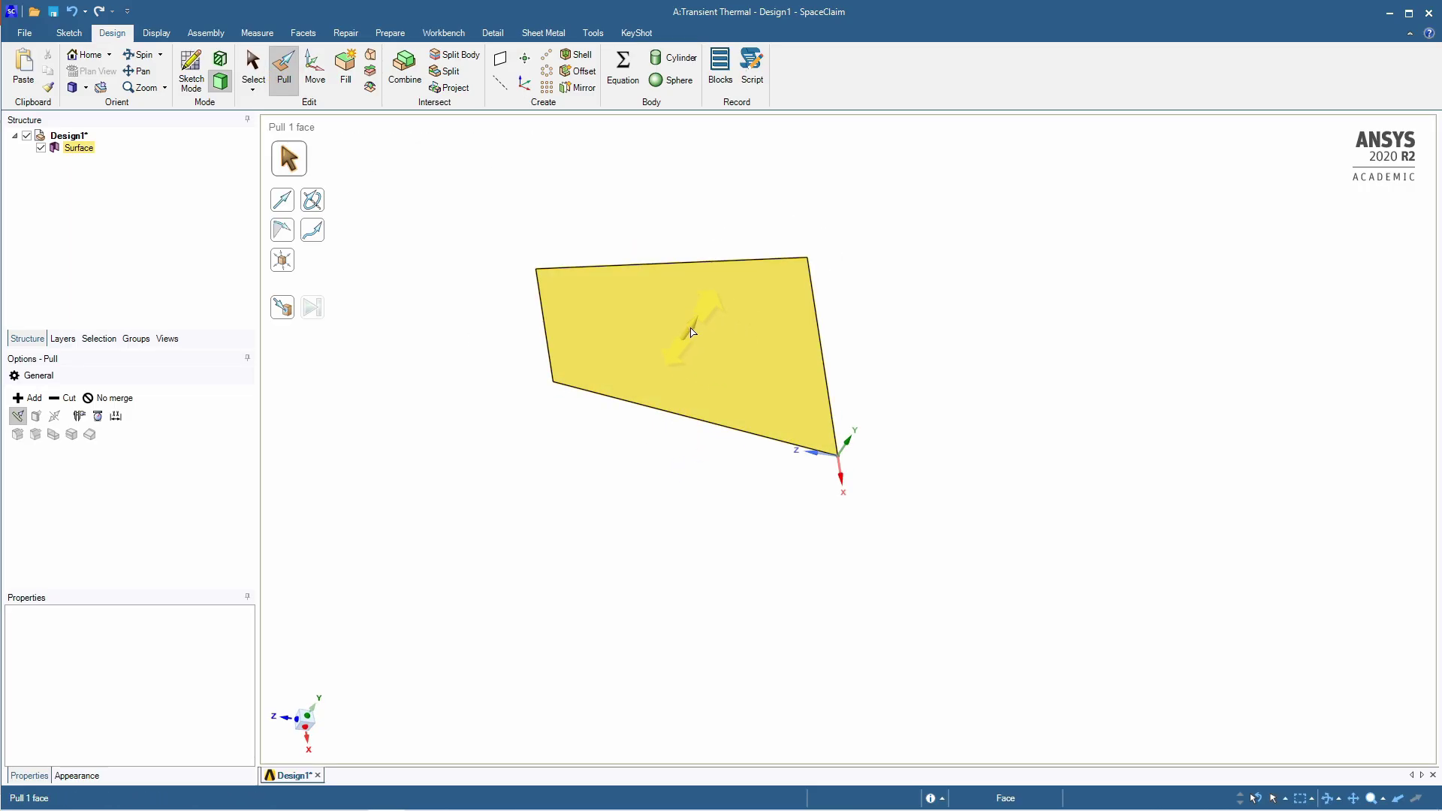
pyautogui.moveTo(692, 331); pyautogui.dragTo(711, 310)
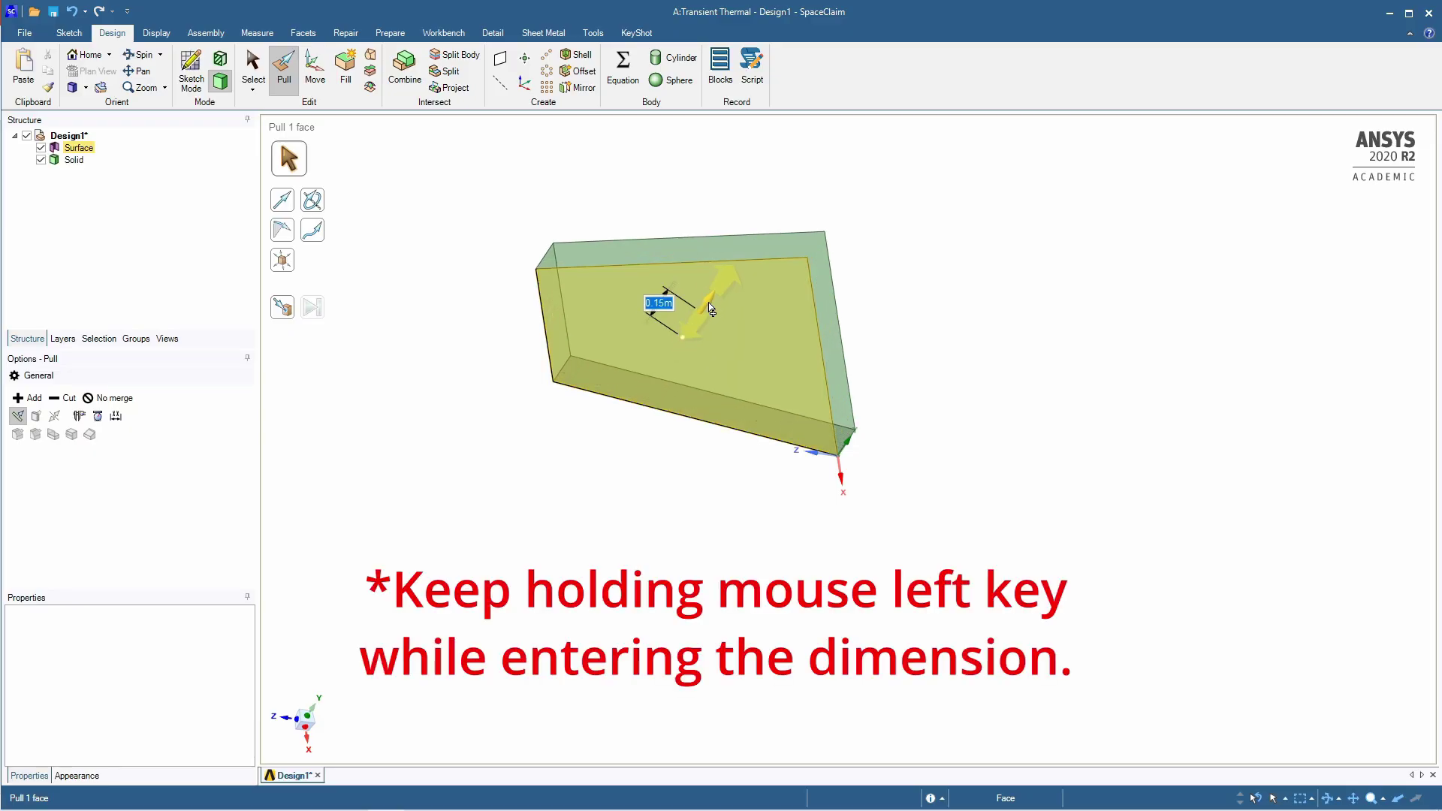
pyautogui.write('0.')
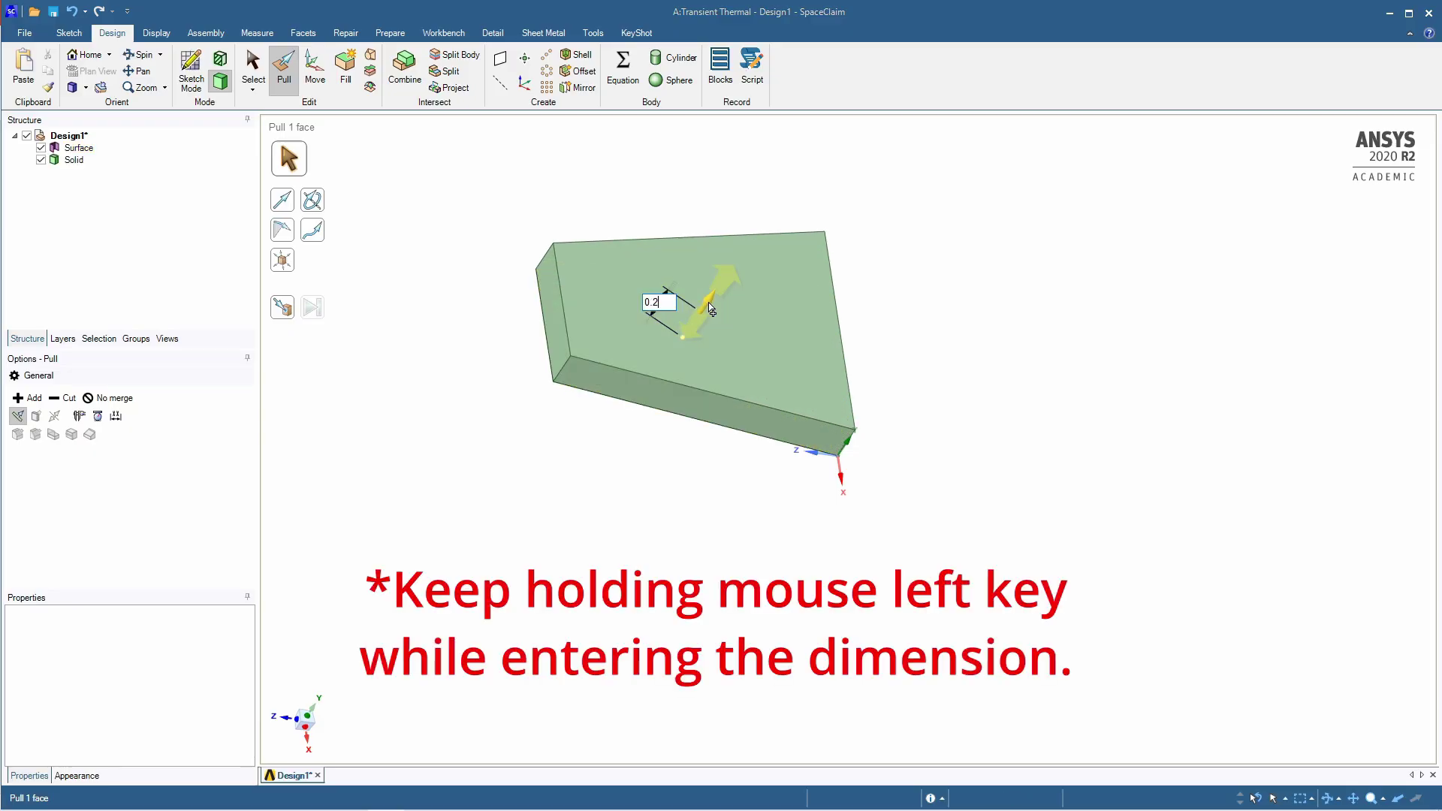
pyautogui.write('2')
pyautogui.press('Return')
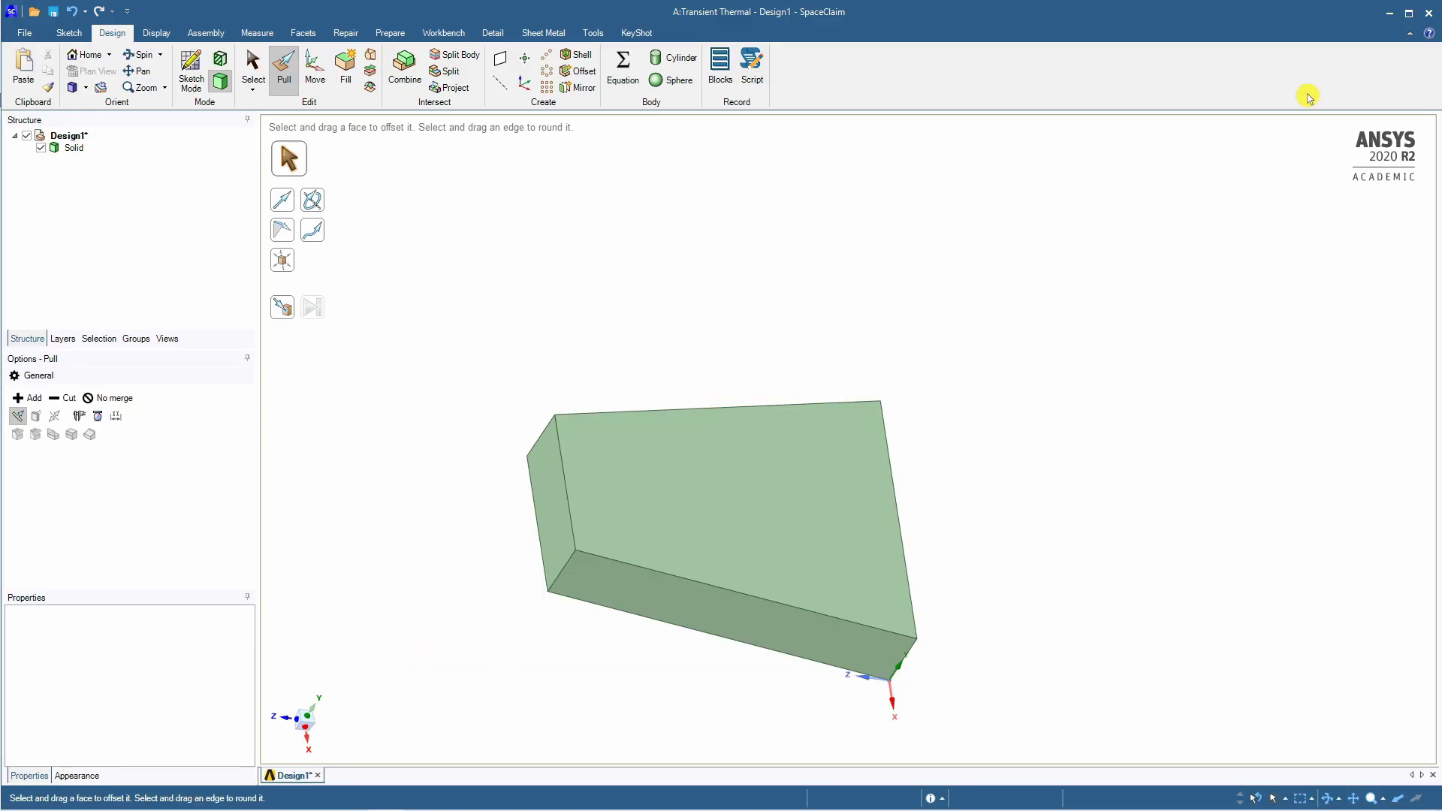
# Return to Workbench and open the Transient Thermal system's Model in Mechanical
pyautogui.click(1390, 13)
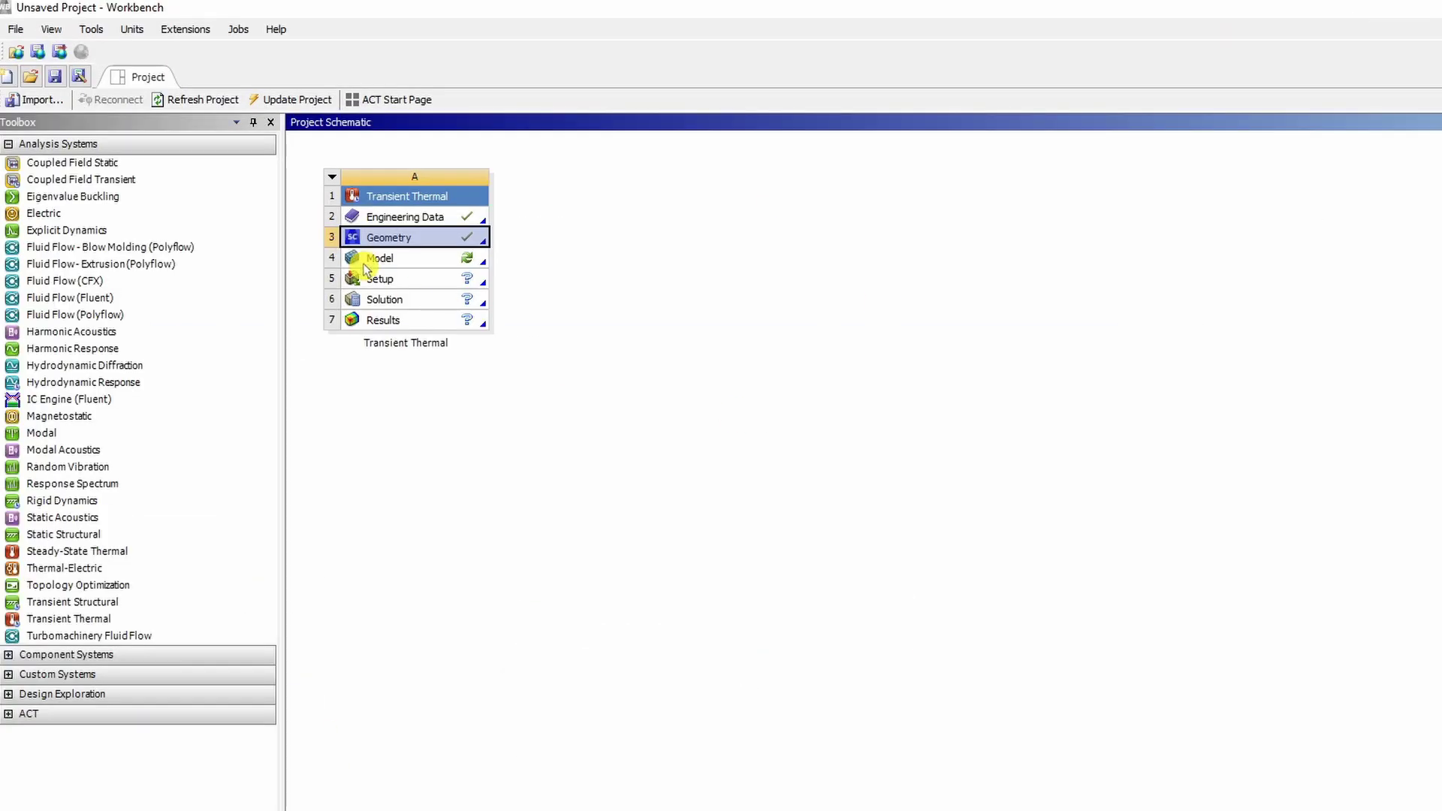
pyautogui.click(385, 259)
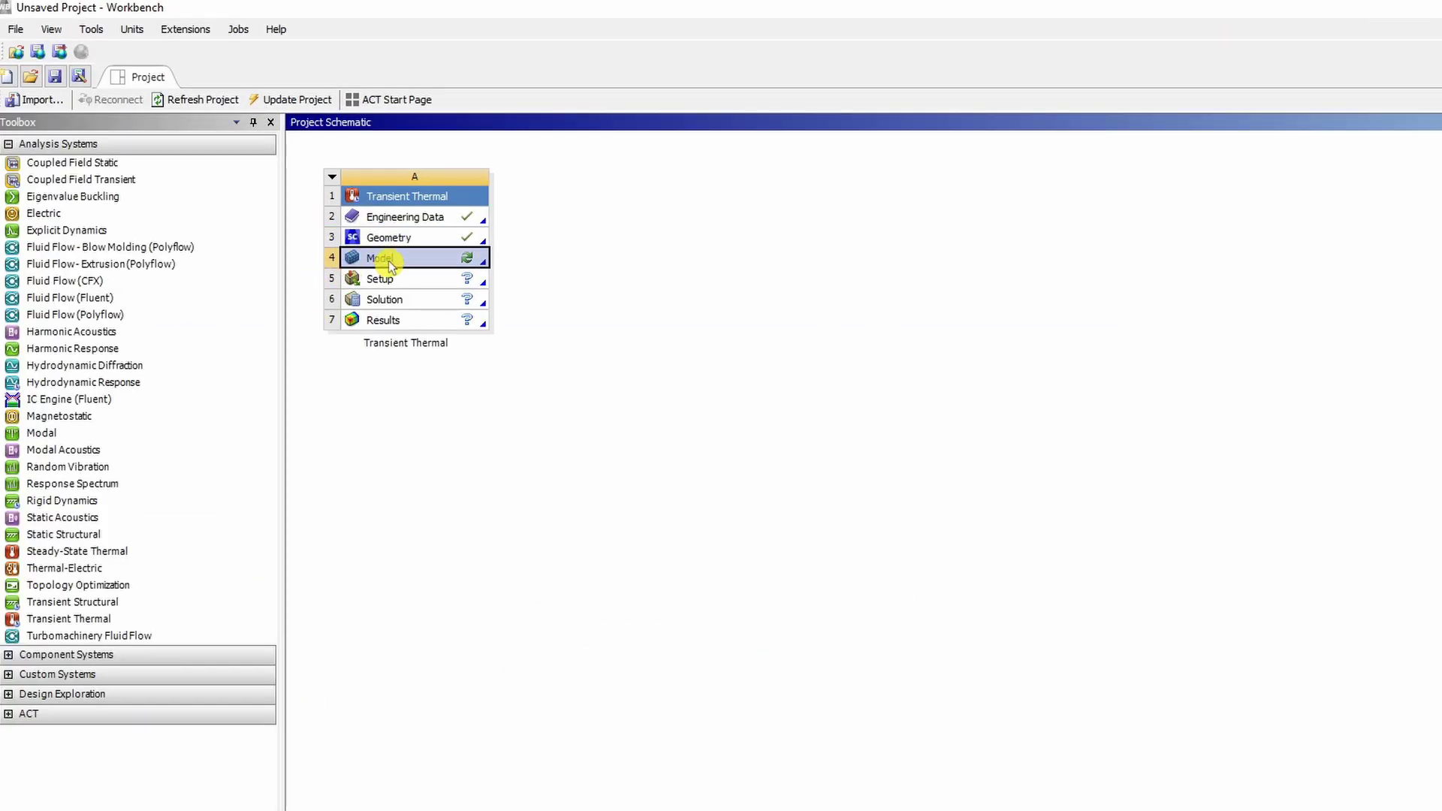
pyautogui.doubleClick(389, 260)
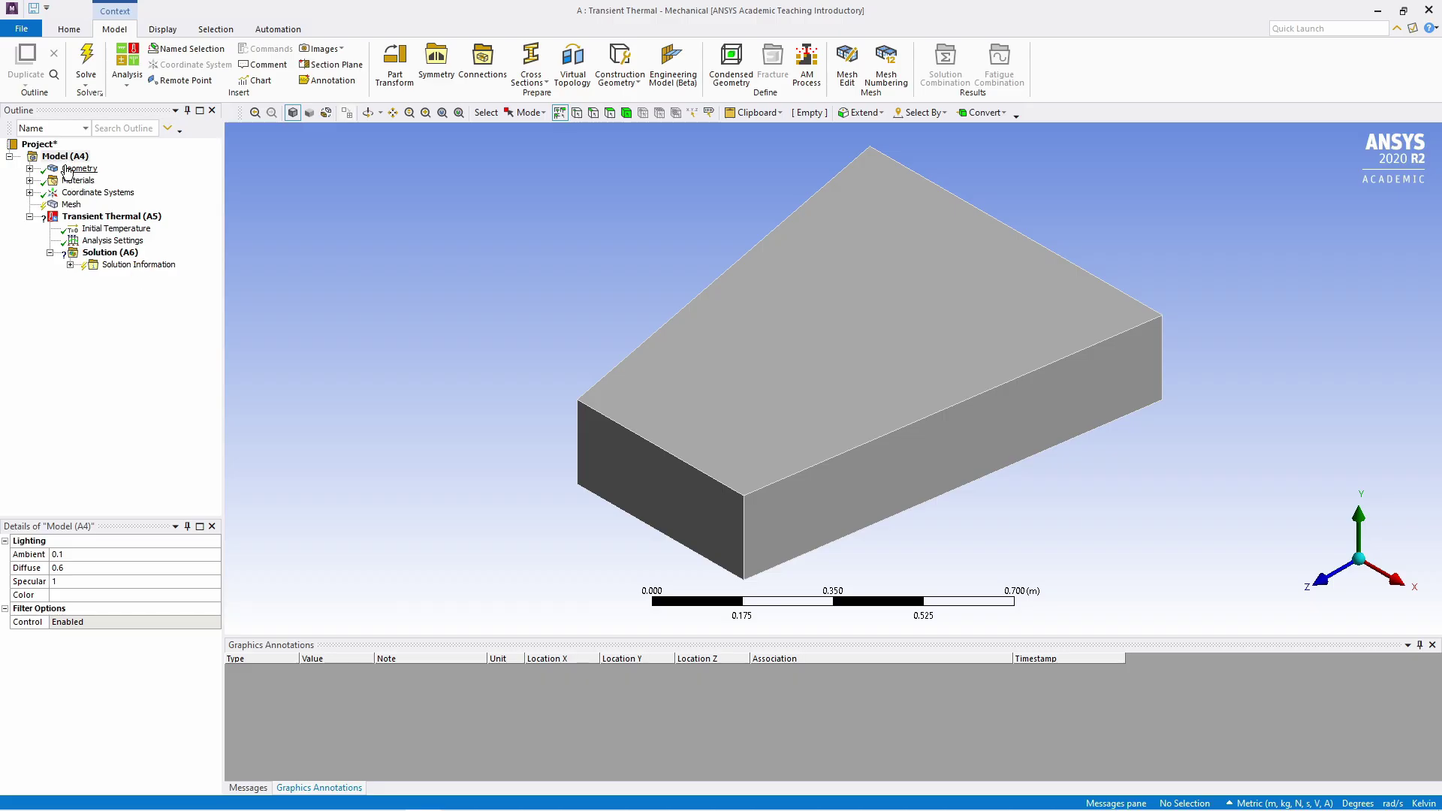
# Assign Gold as the solid body's material and generate its mesh with the default settings
pyautogui.click(29, 168)
pyautogui.click(97, 181)
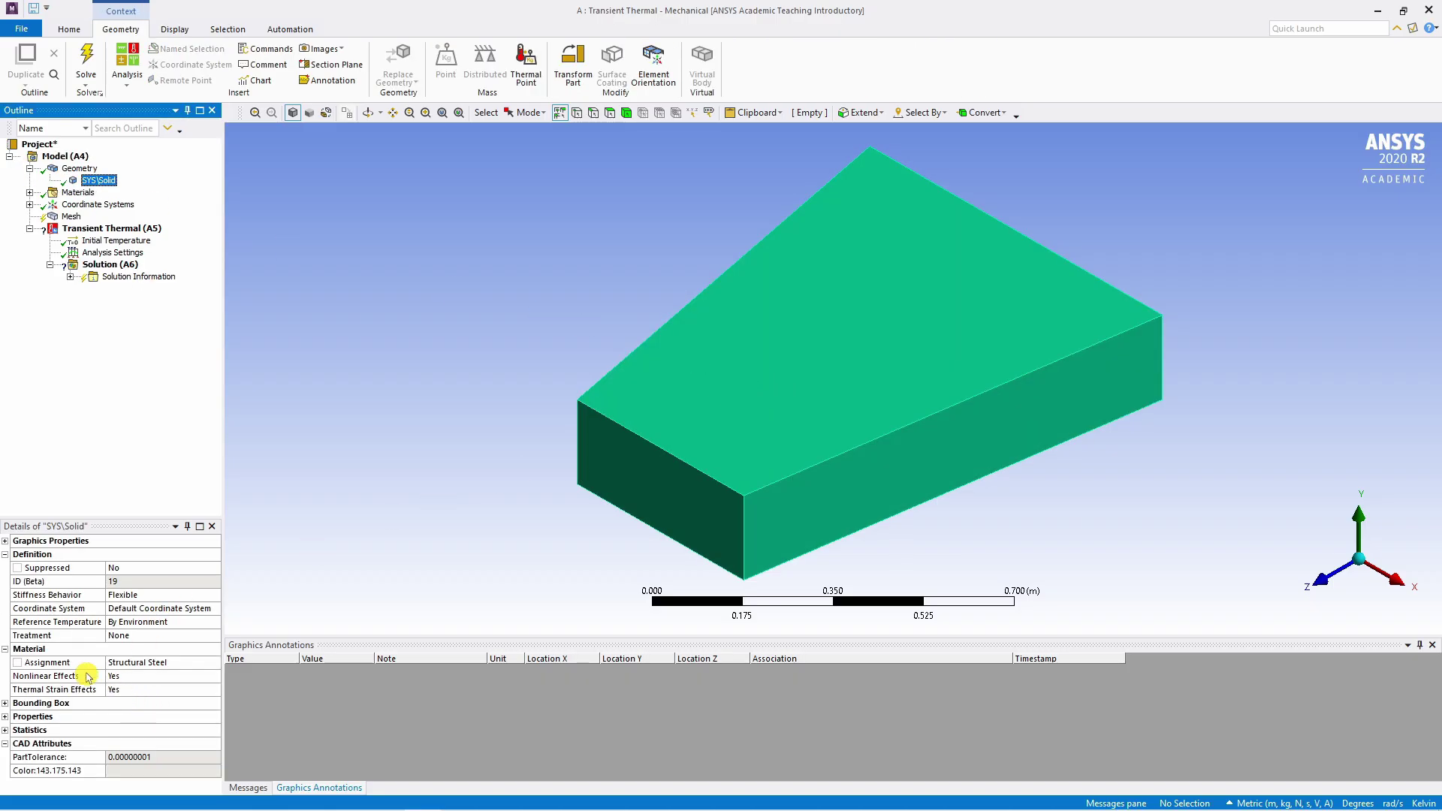
pyautogui.click(150, 665)
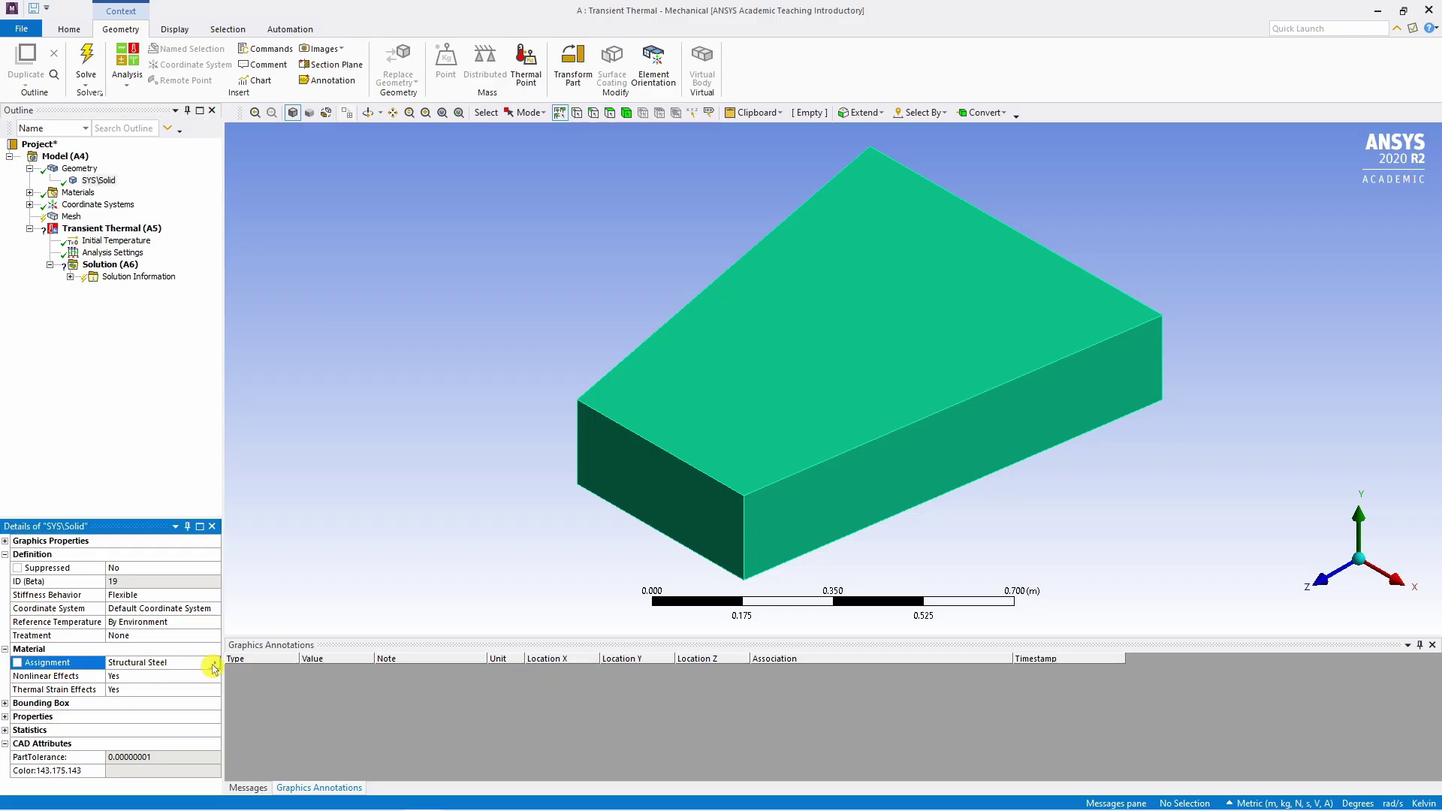
pyautogui.click(215, 663)
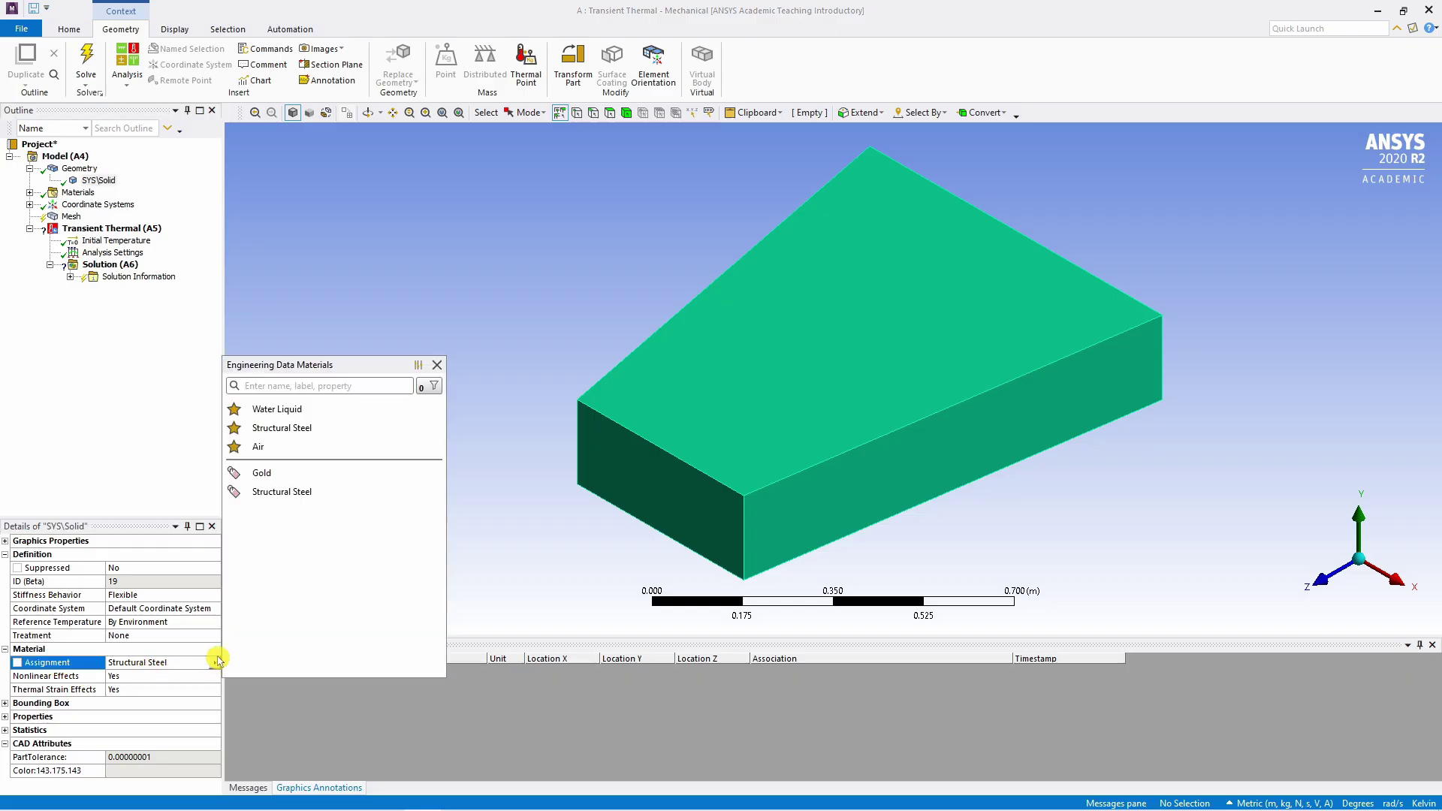
pyautogui.click(277, 476)
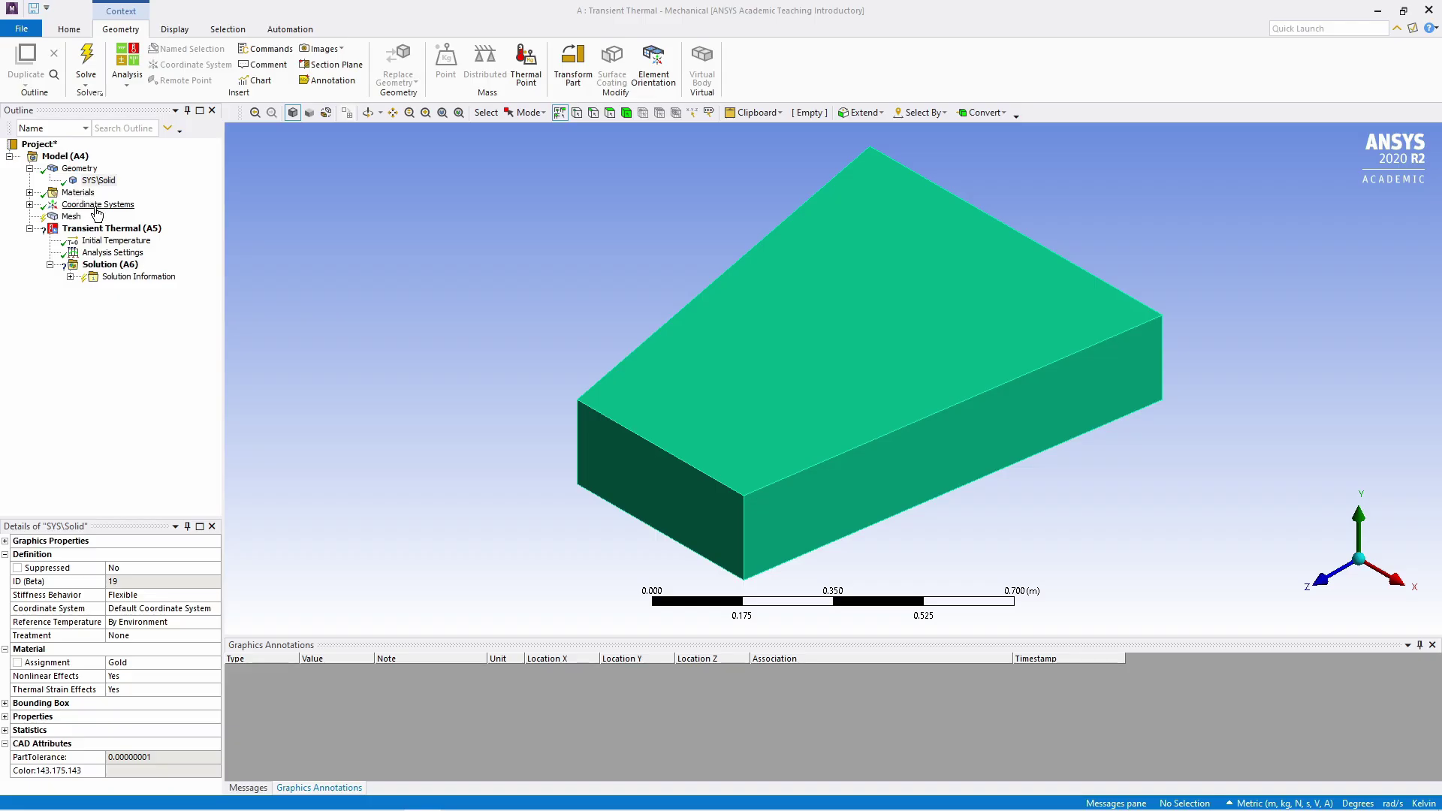
pyautogui.click(73, 217)
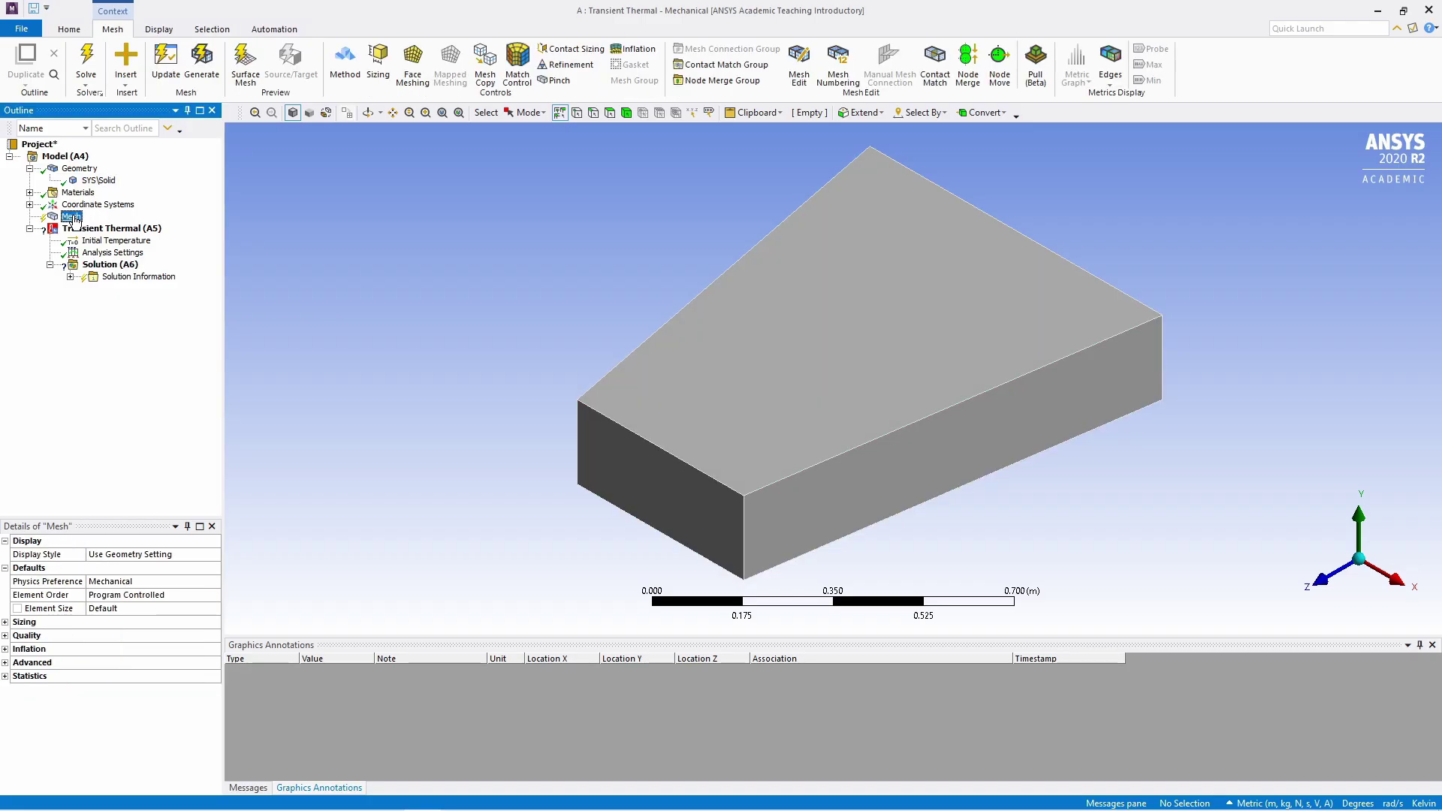
pyautogui.click(201, 66)
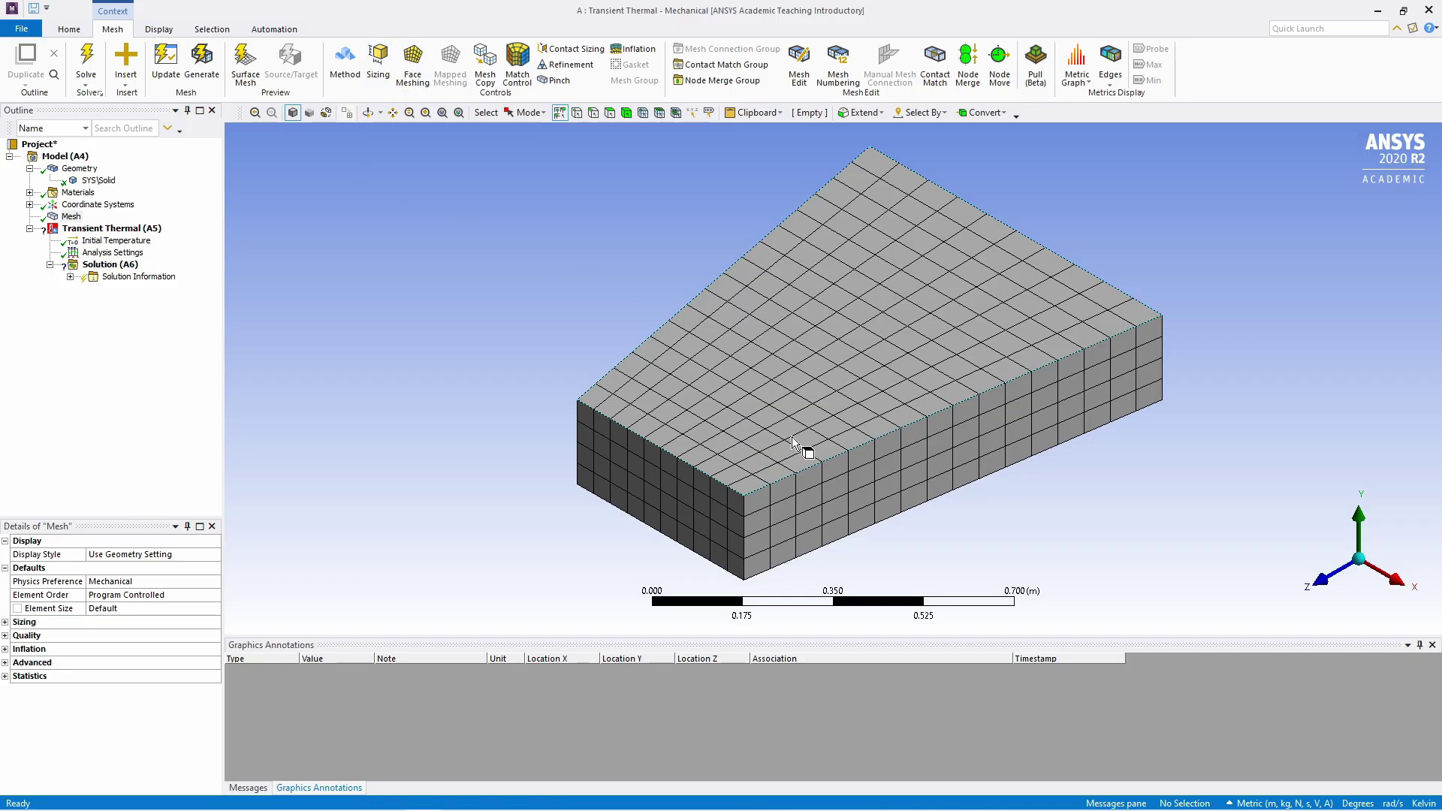
# Add a Heat Flux load to the body's smaller end face with a magnitude of 50000 W/m²
pyautogui.click(98, 230)
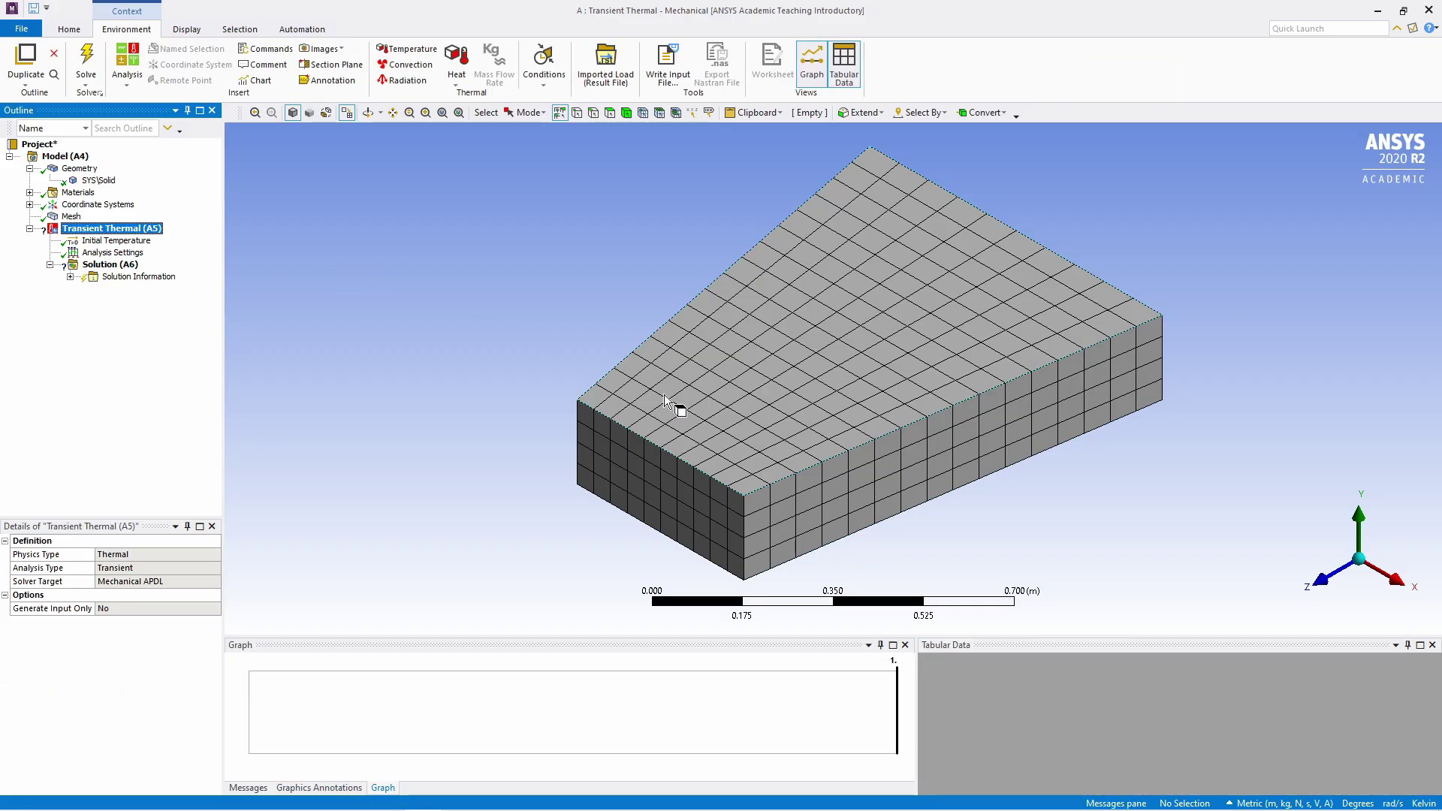
pyautogui.click(456, 81)
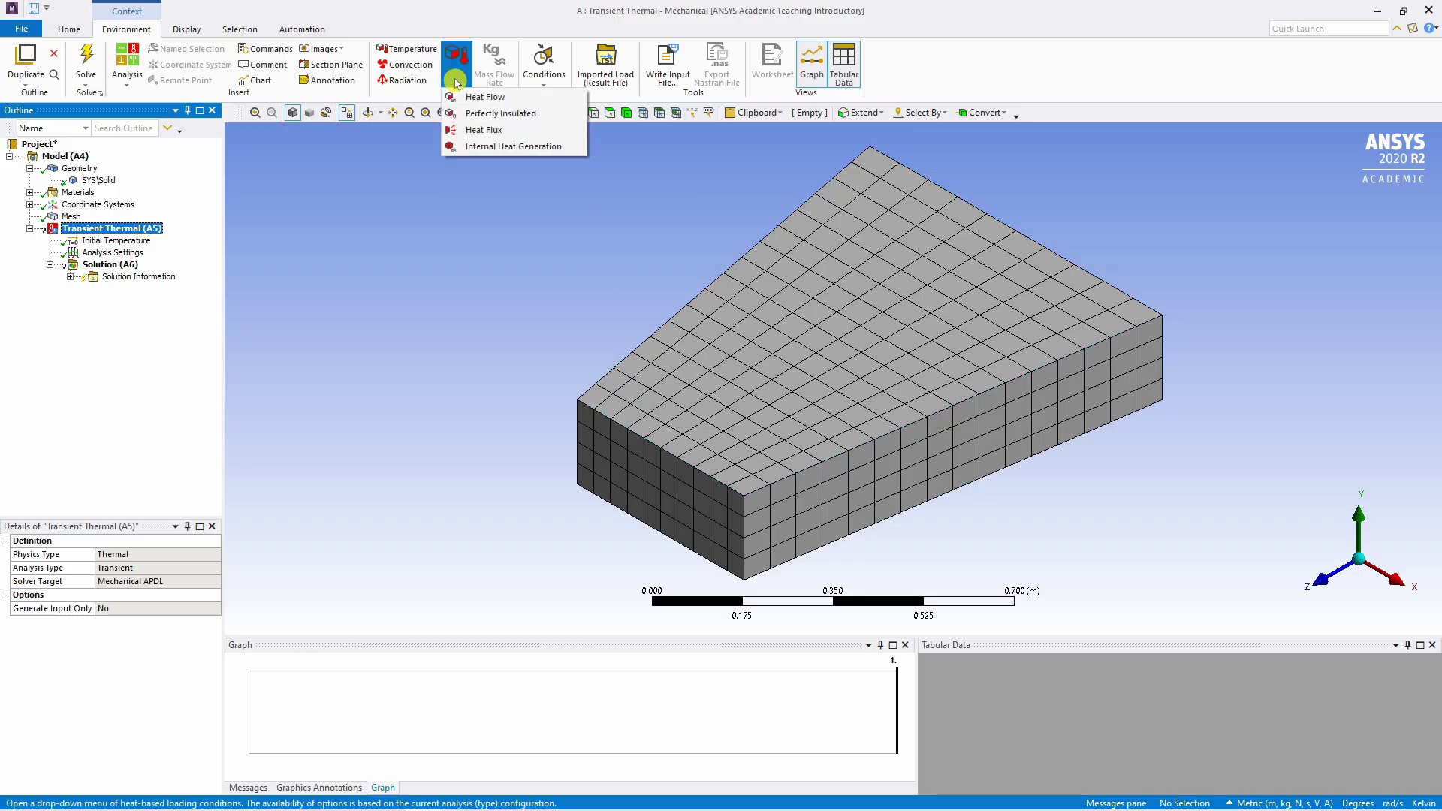
pyautogui.click(481, 131)
pyautogui.click(643, 476)
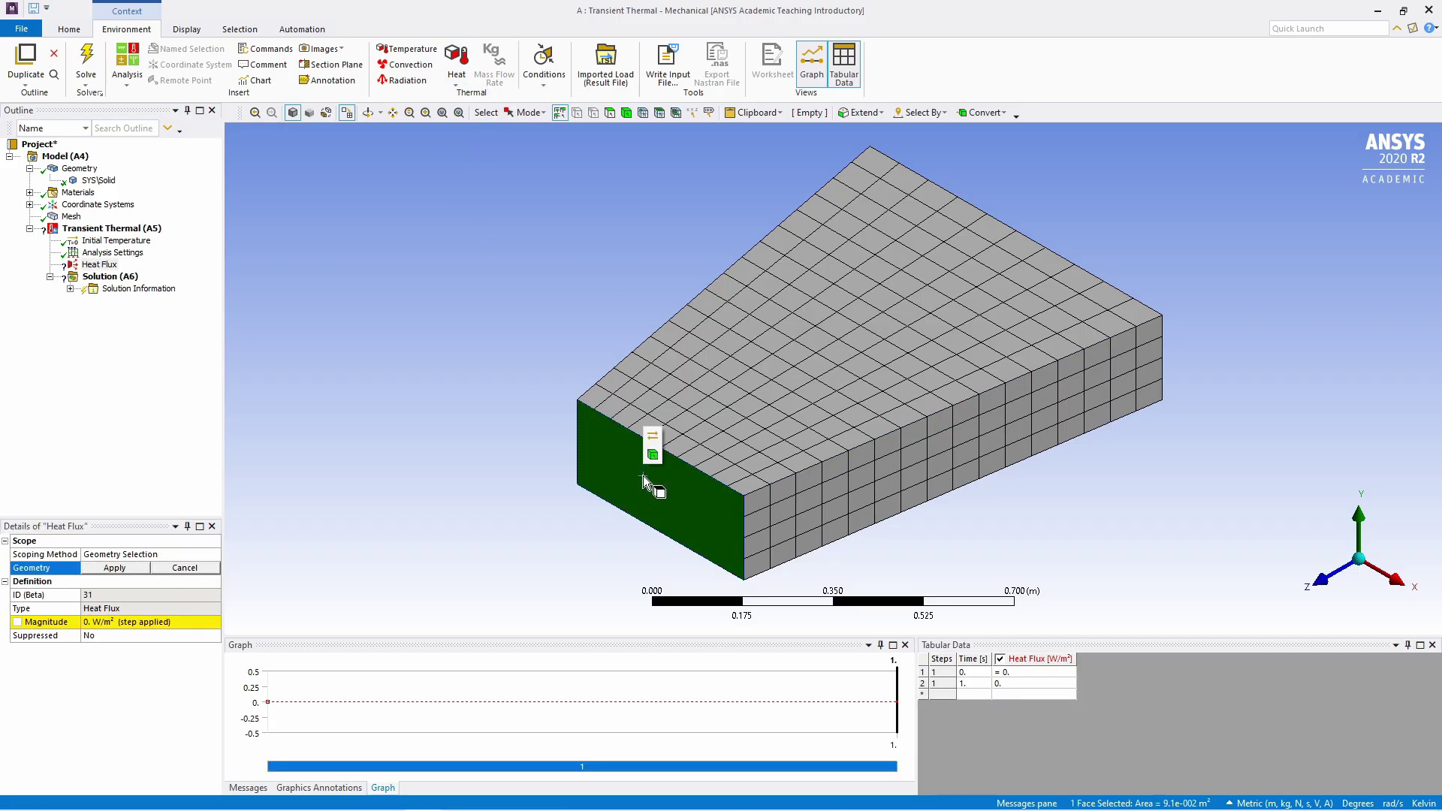
pyautogui.click(117, 568)
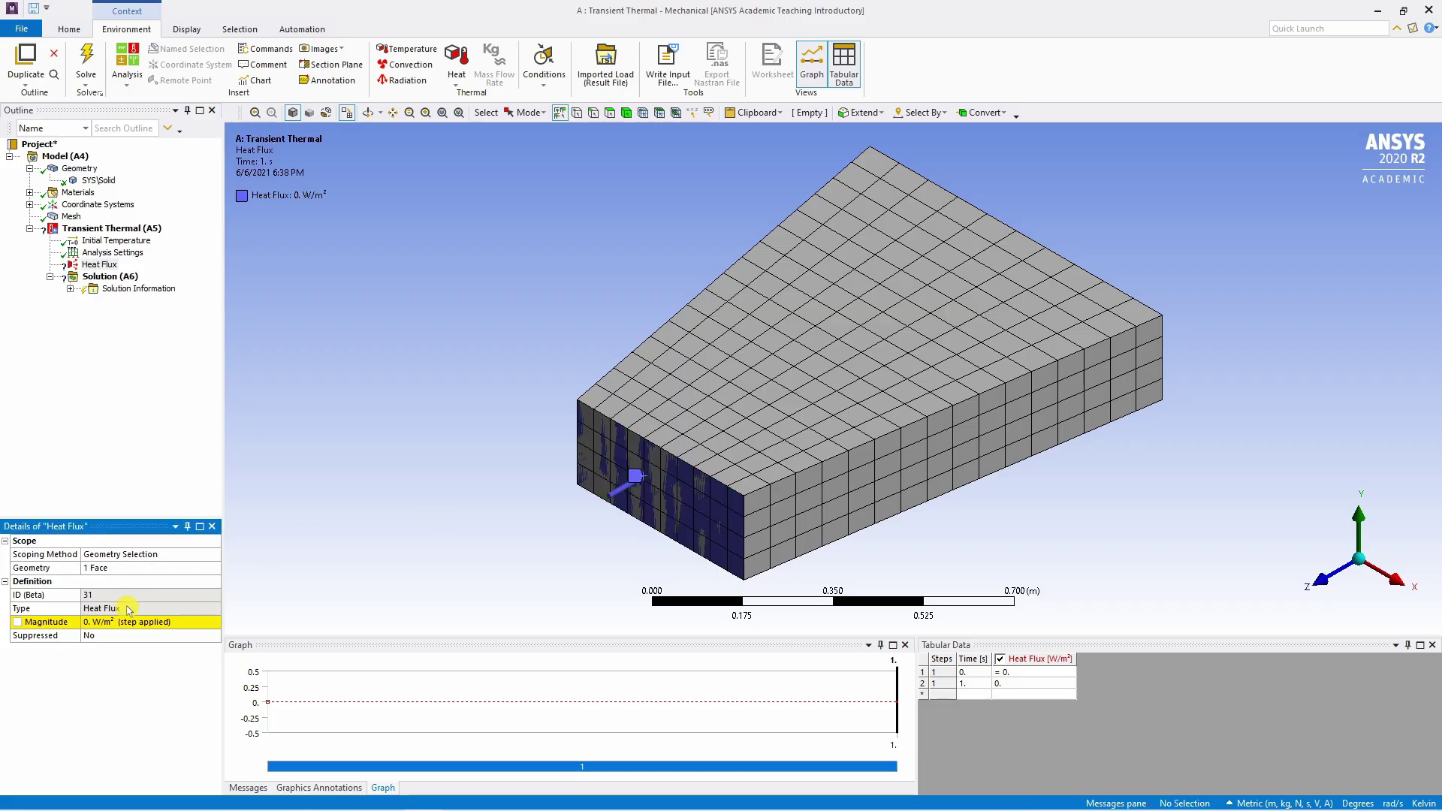
pyautogui.click(99, 622)
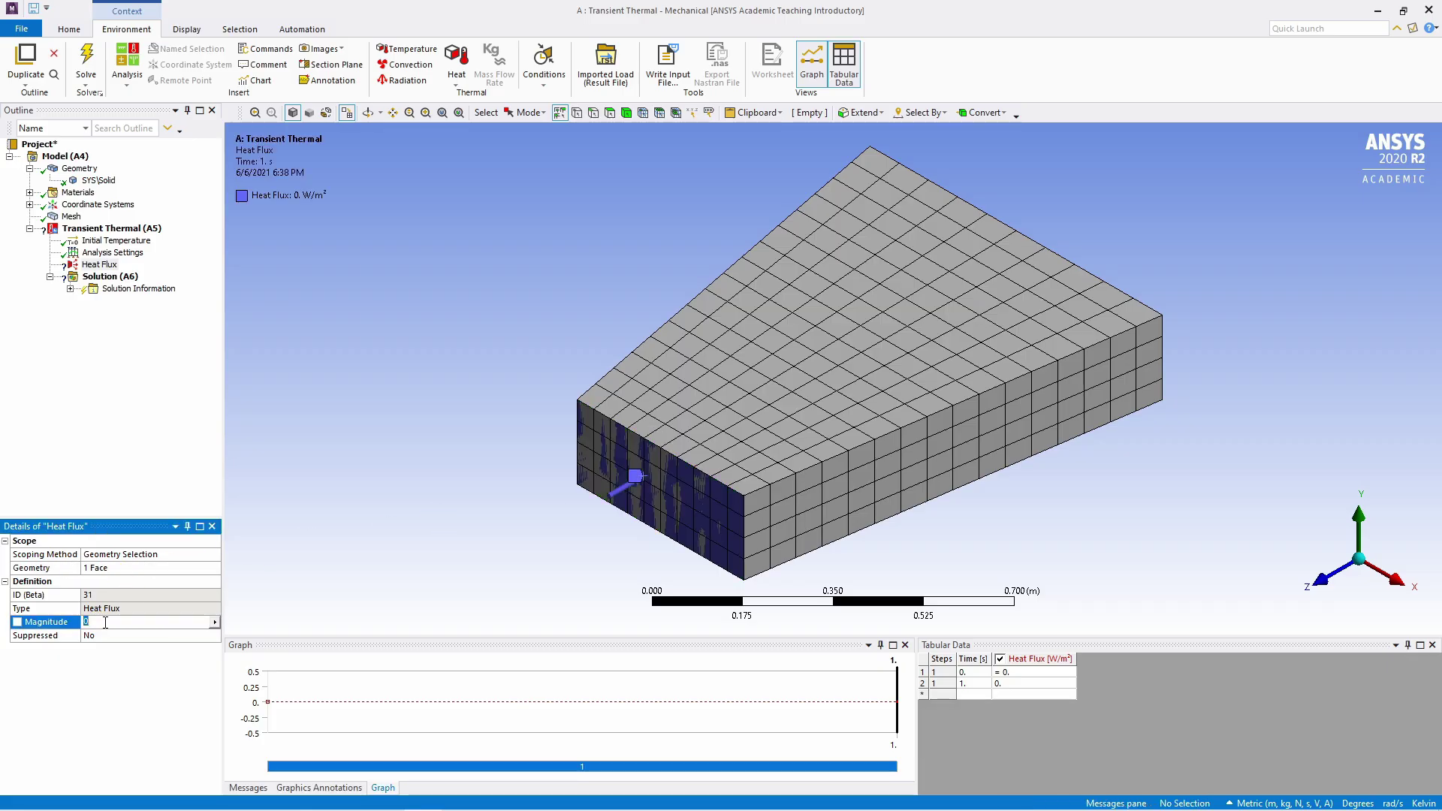
pyautogui.write('50000')
pyautogui.press('Return')
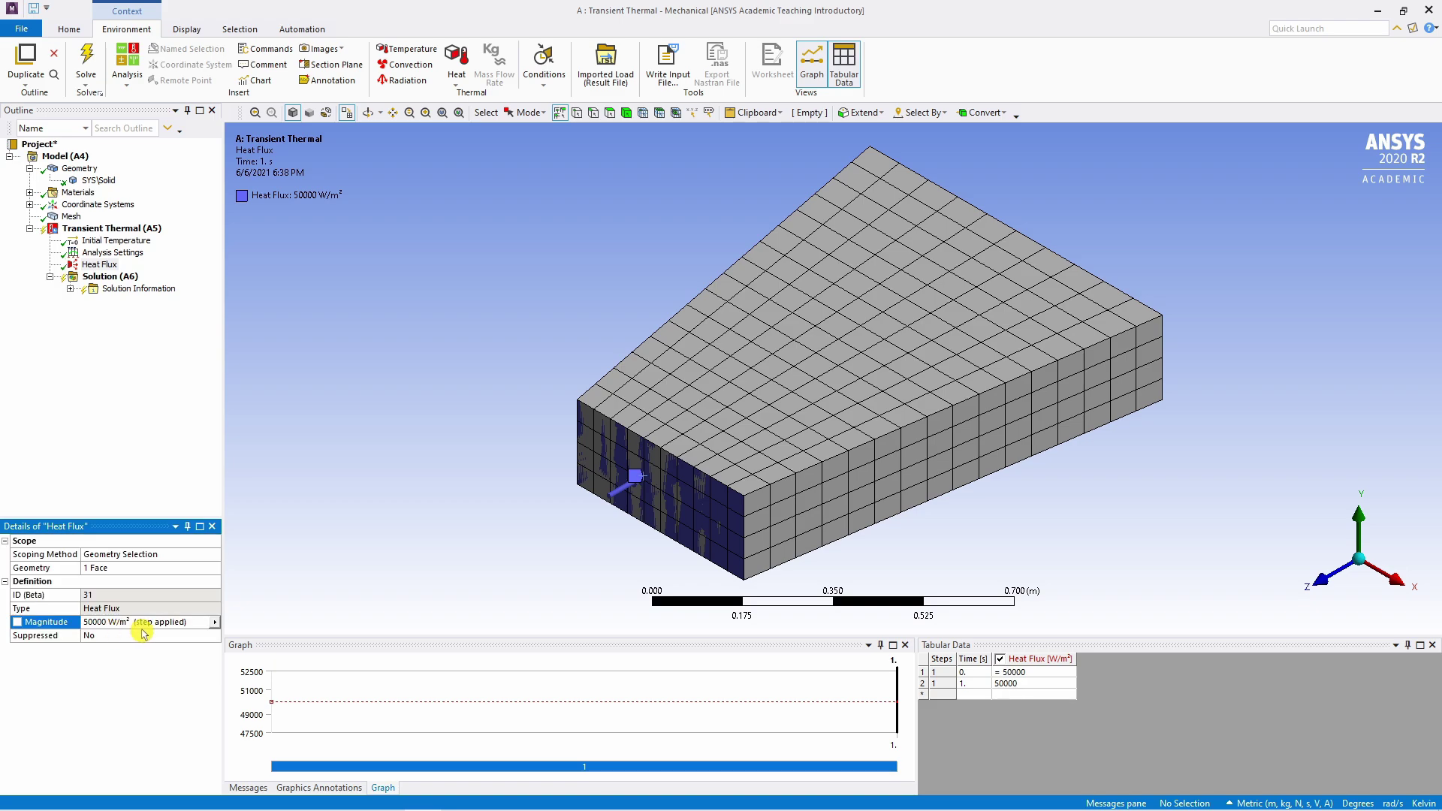
# Apply a 300 K Temperature load to the body's larger end face and check the active temperature unit
pyautogui.moveTo(661, 496); pyautogui.dragTo(758, 430, button='middle')
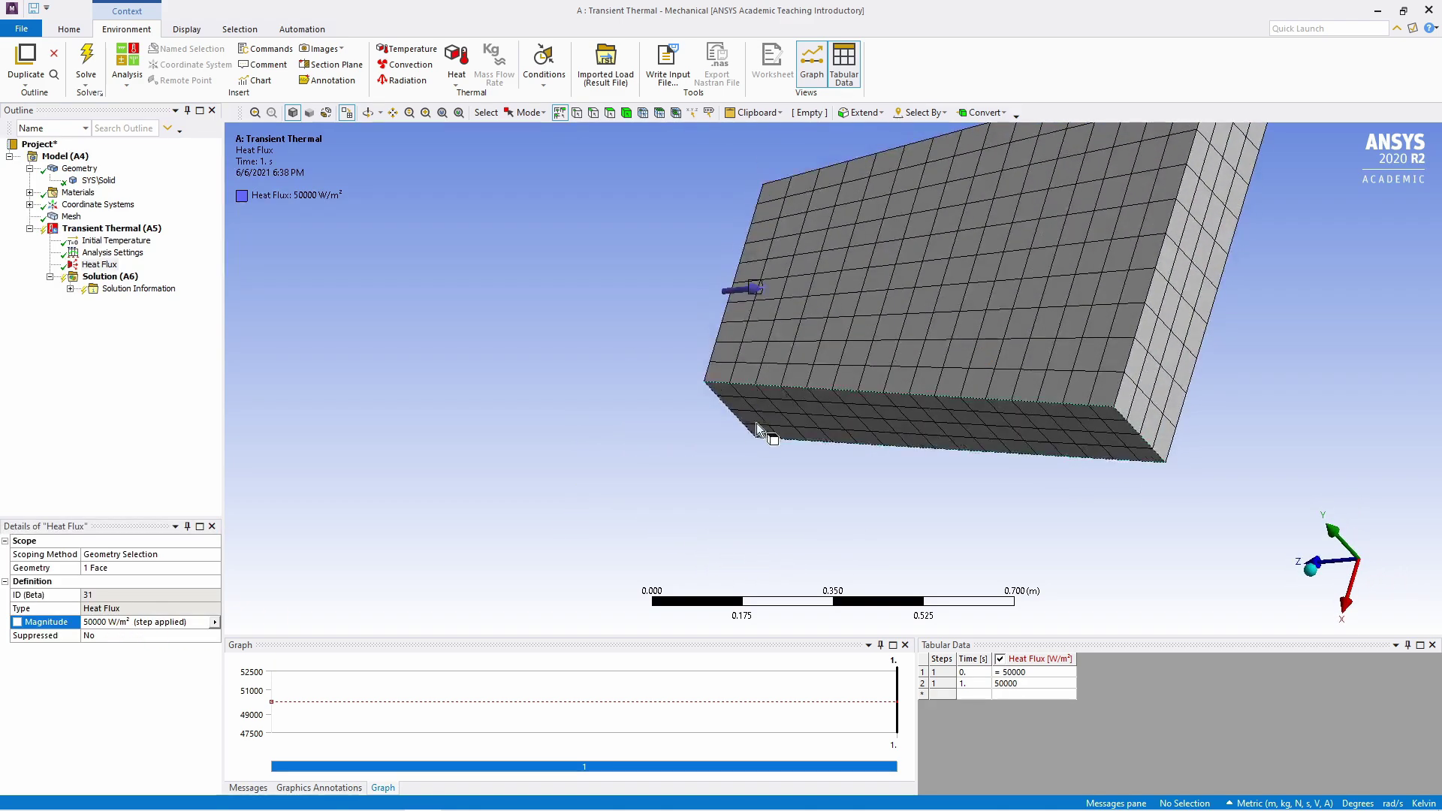
pyautogui.click(410, 53)
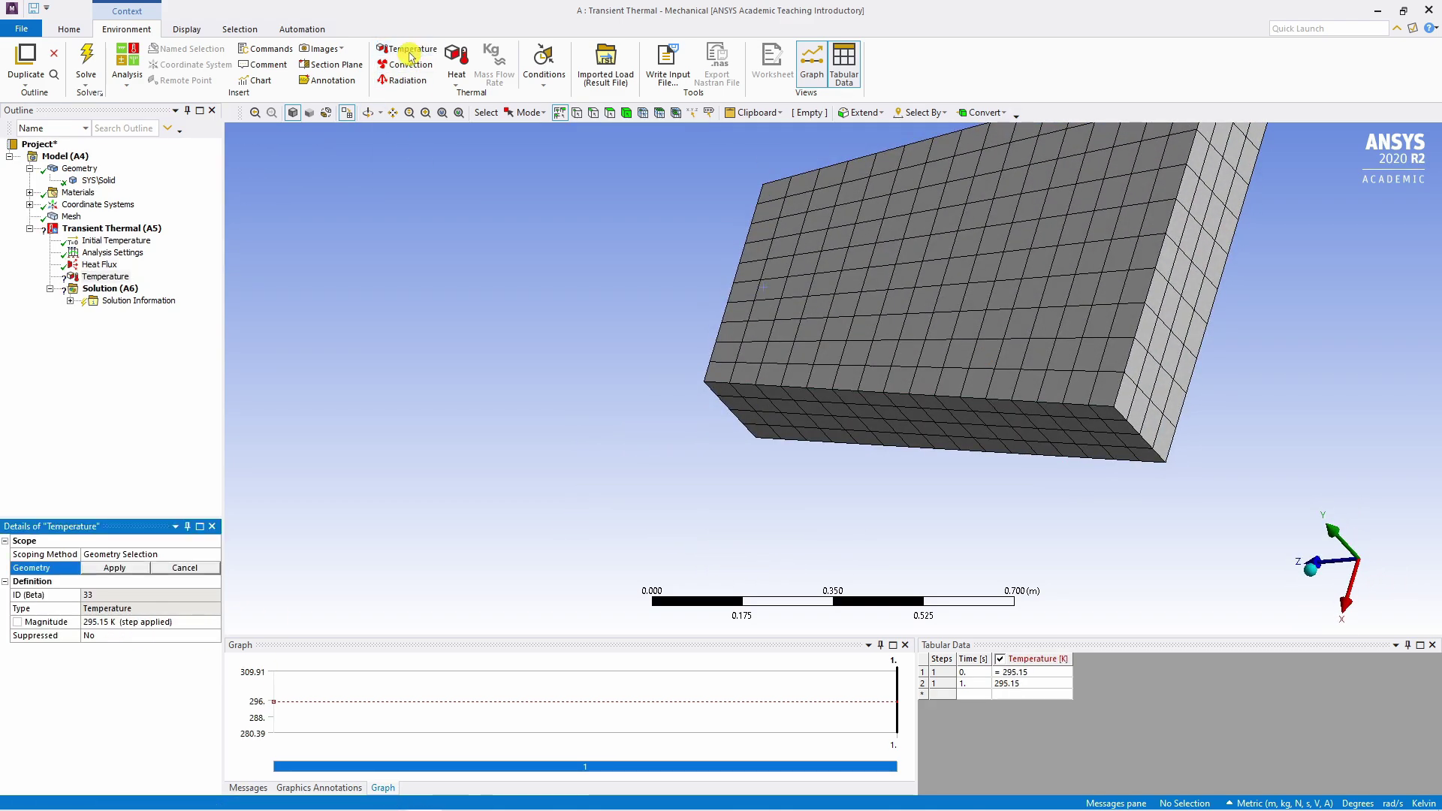
pyautogui.click(1170, 301)
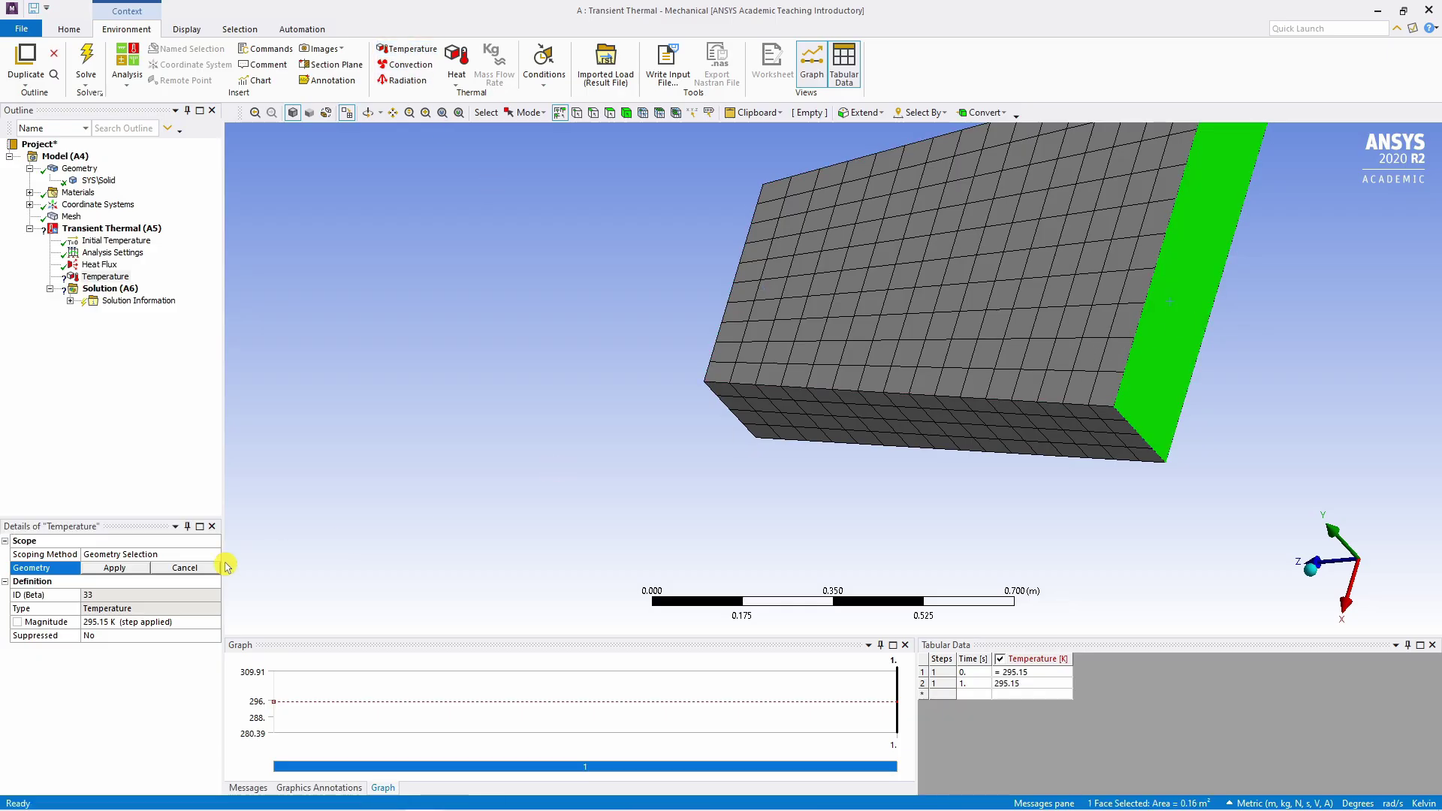
pyautogui.click(114, 568)
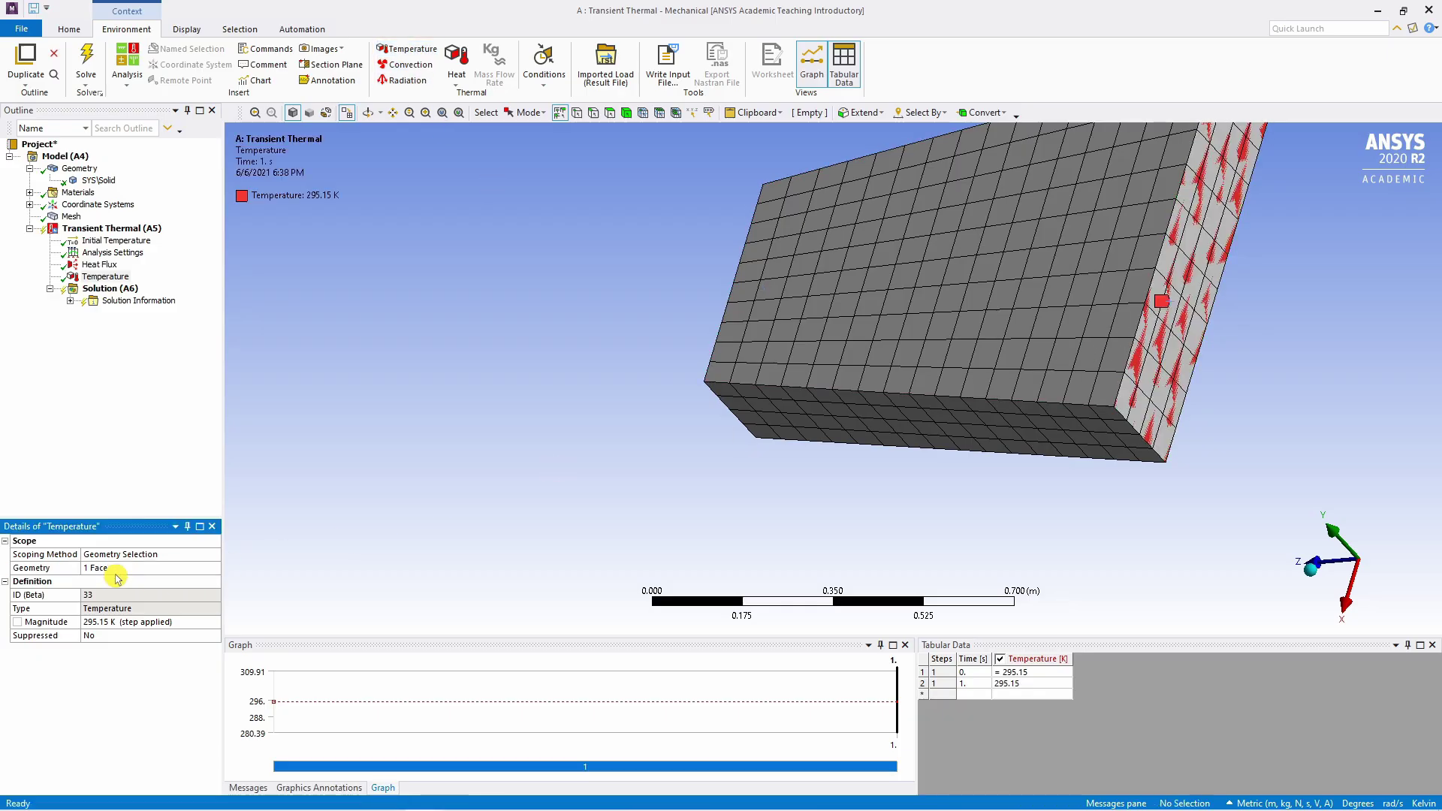
pyautogui.click(107, 623)
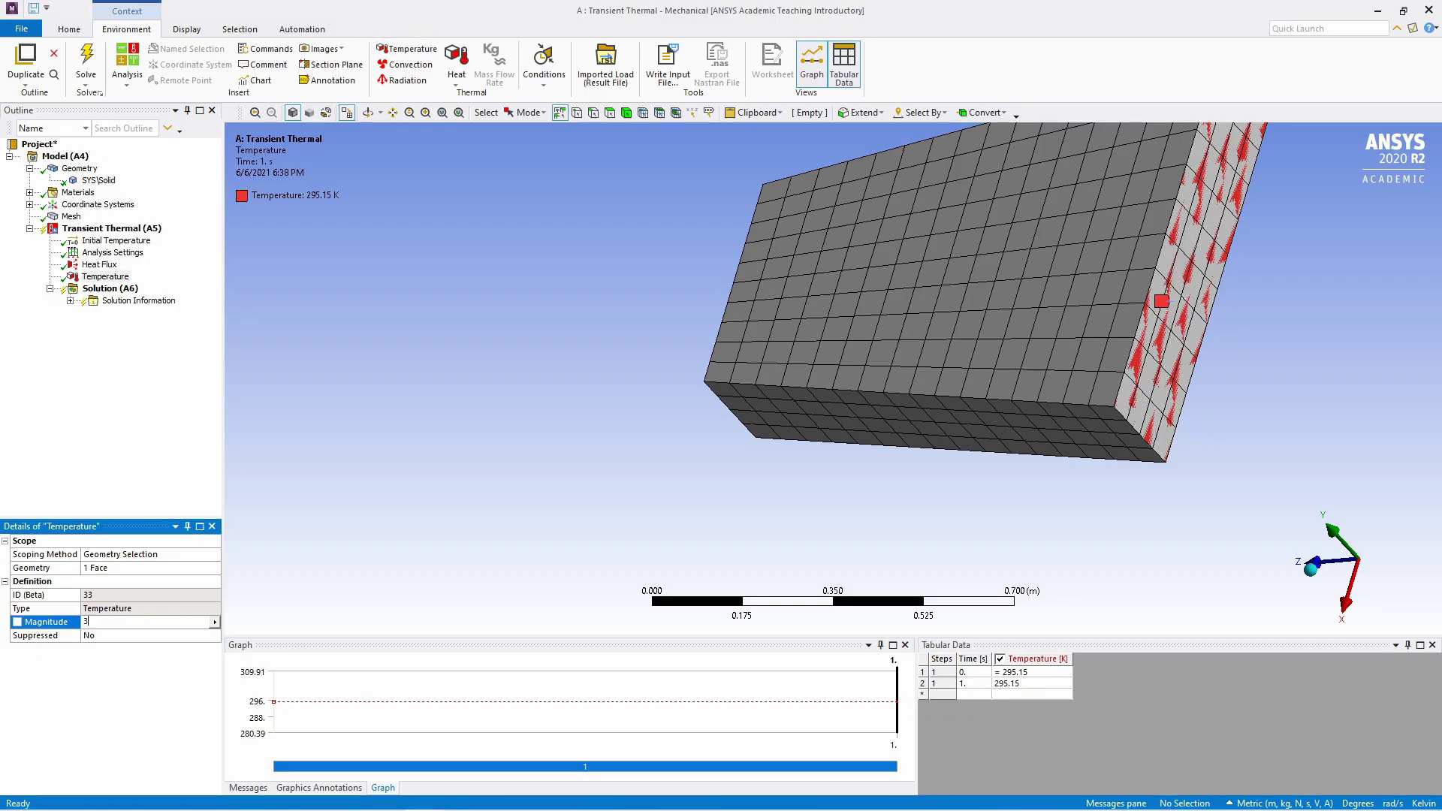
pyautogui.press('Return')
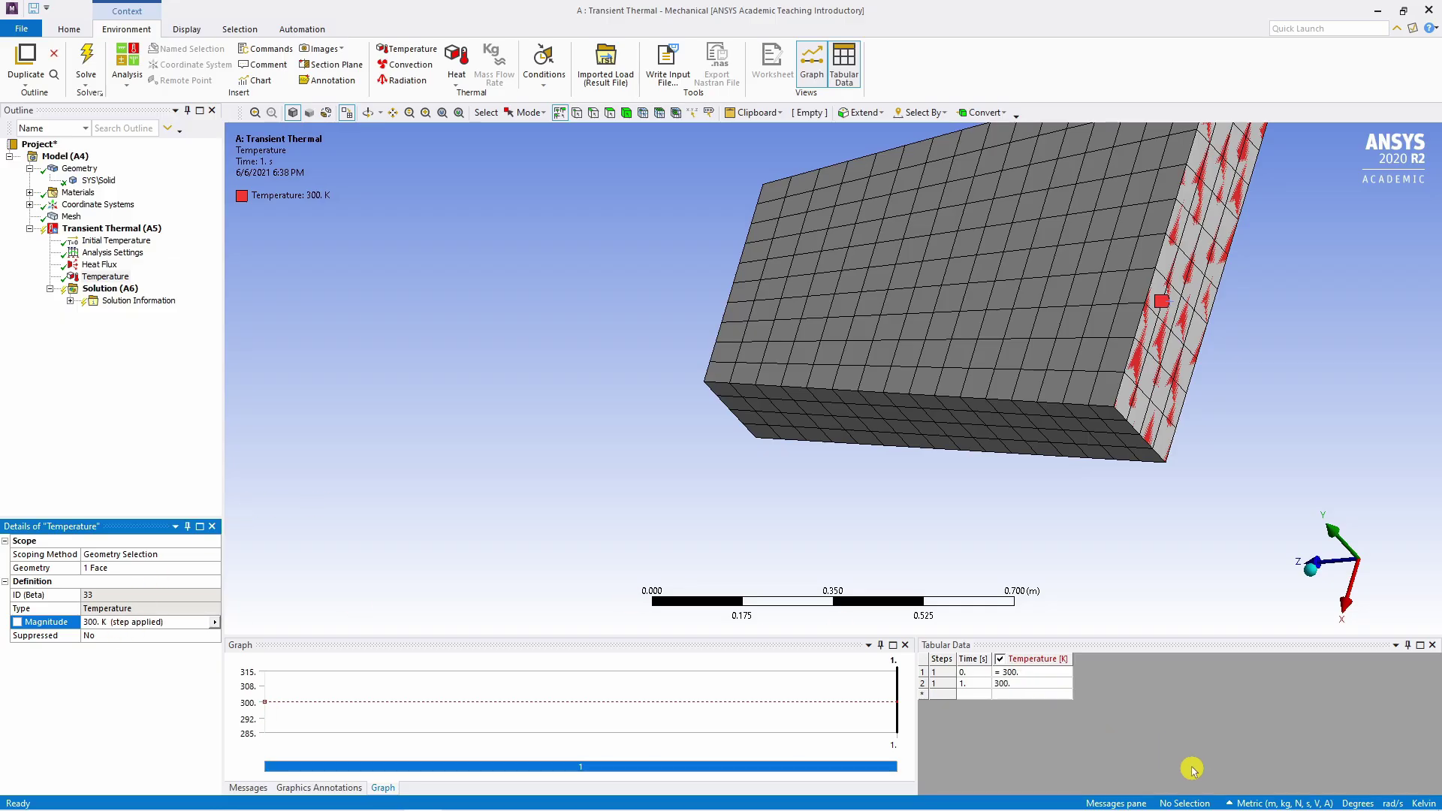
pyautogui.click(1230, 804)
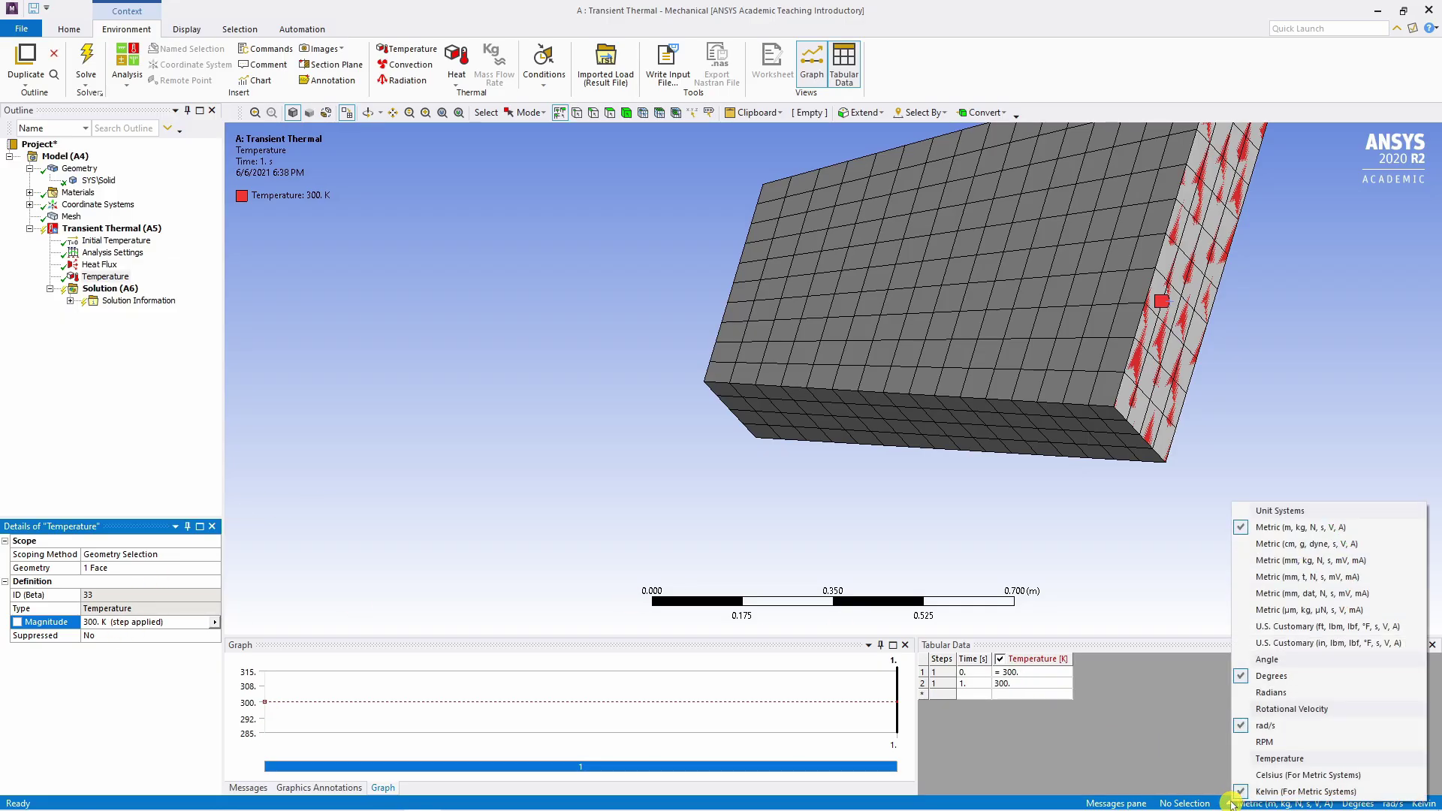
pyautogui.click(814, 483)
# Set the uniform Initial Temperature value of the transient thermal analysis to 0 K
pyautogui.moveTo(871, 406); pyautogui.dragTo(803, 376, button='middle')
pyautogui.click(120, 240)
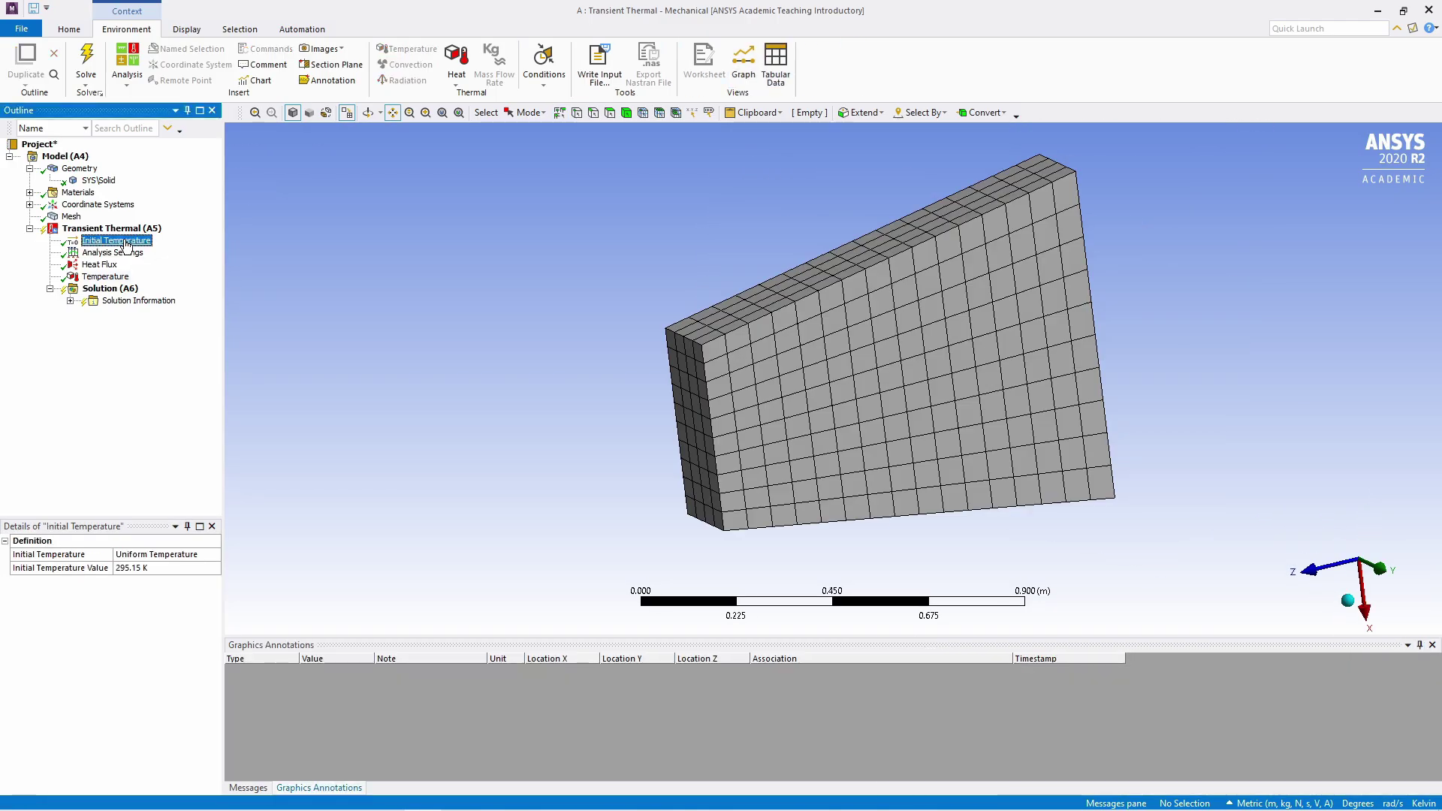
pyautogui.click(144, 569)
pyautogui.write('0')
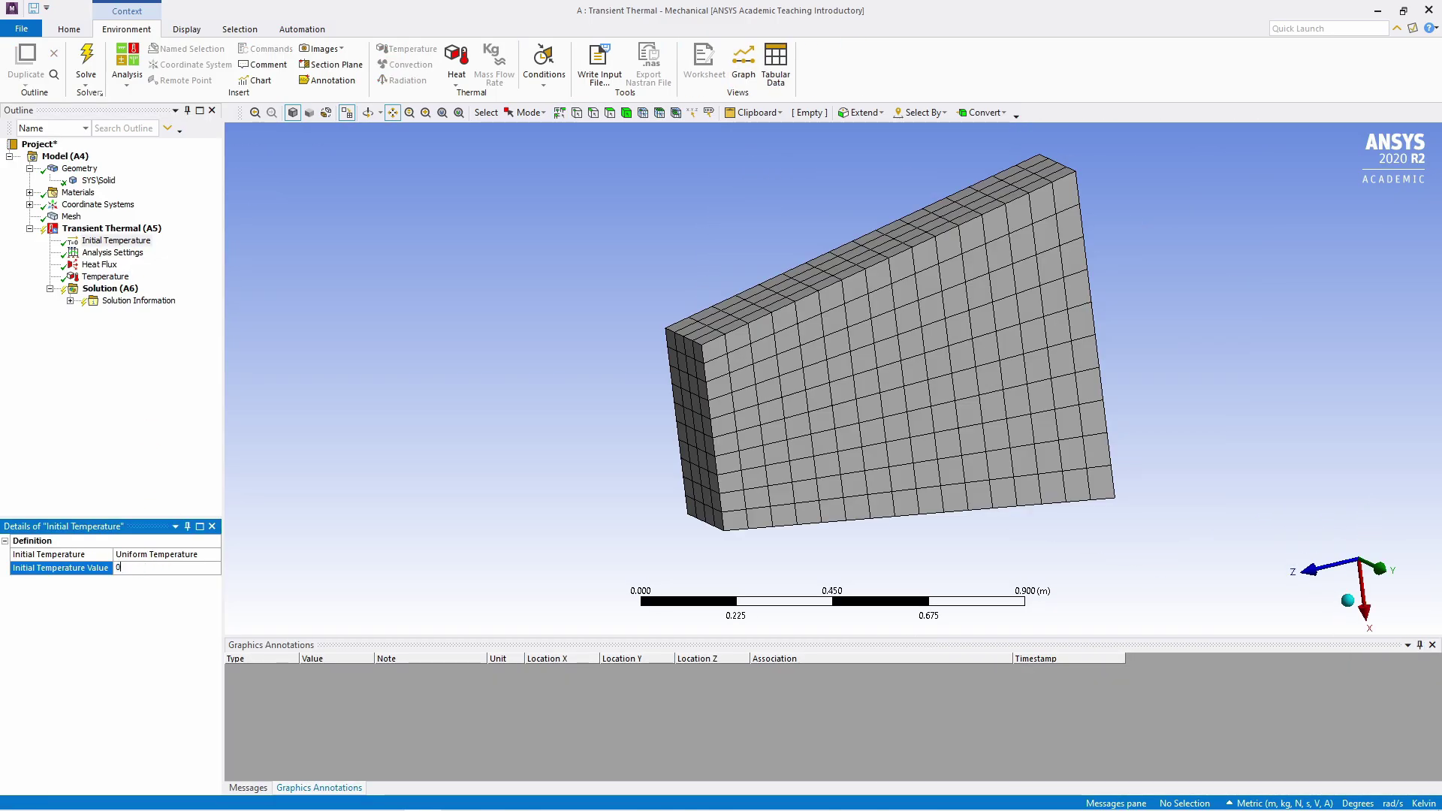
pyautogui.press('Return')
# Set the transient analysis Step End Time to 30000 s and check the Auto Time Stepping options, keeping Program Controlled
pyautogui.click(124, 257)
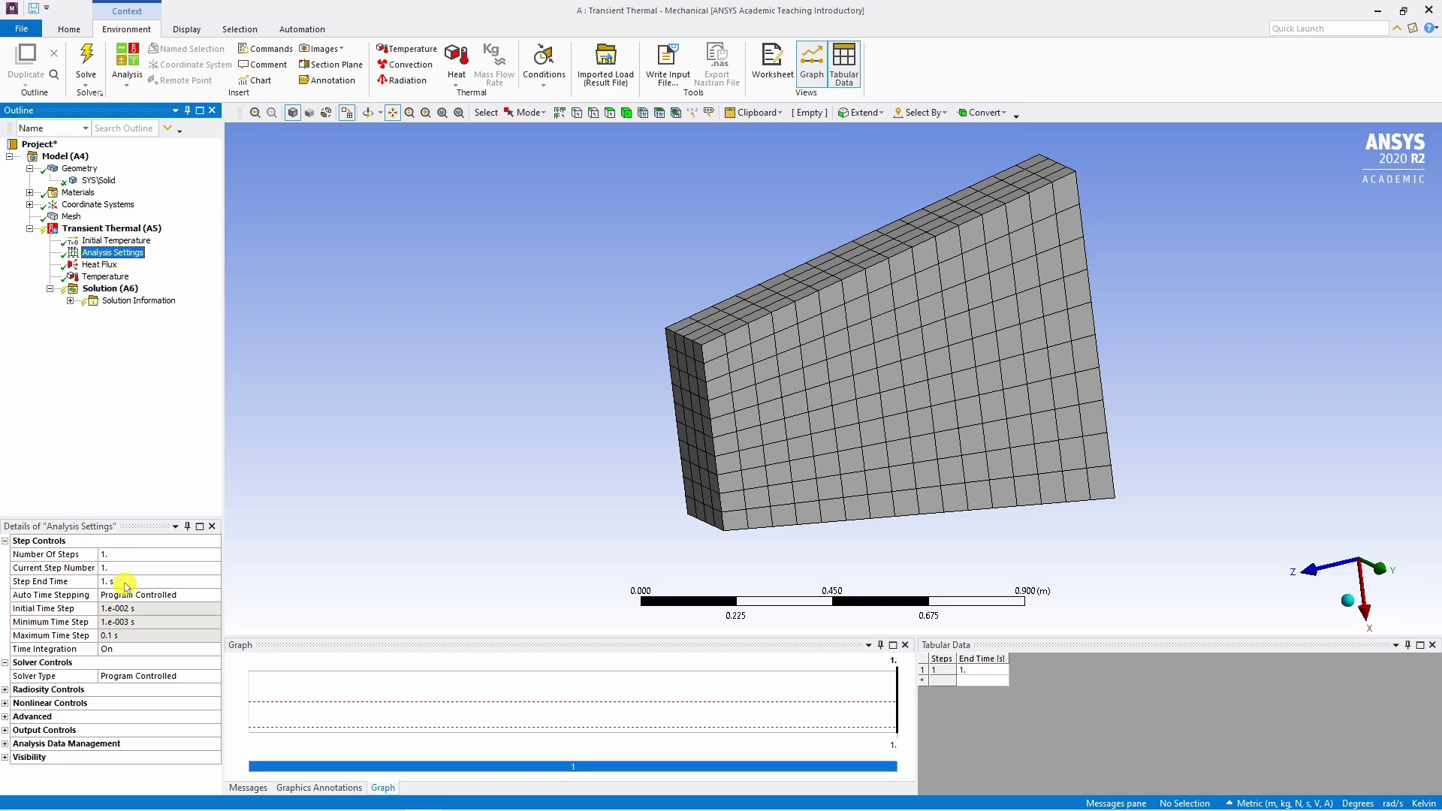
pyautogui.click(124, 584)
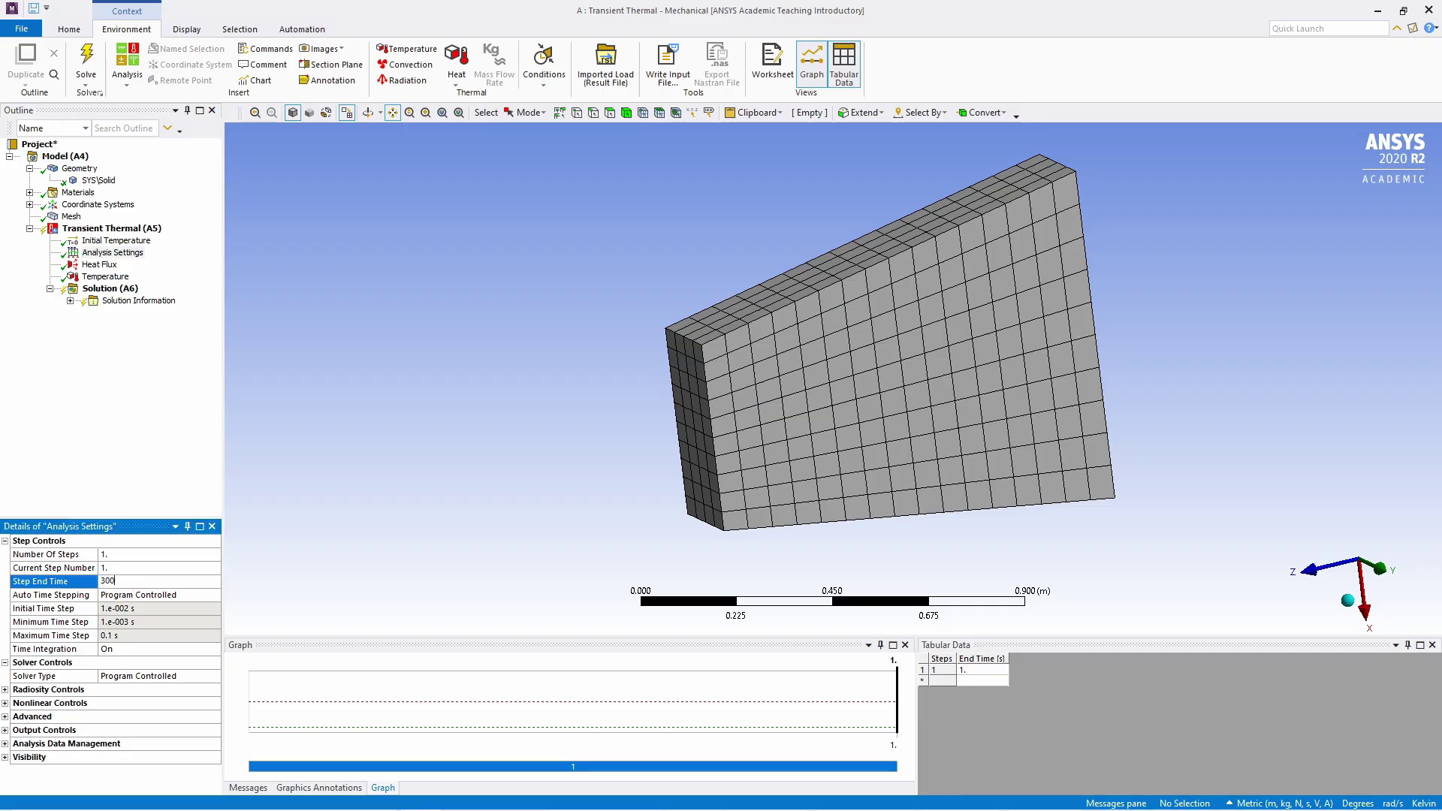
pyautogui.press('Return')
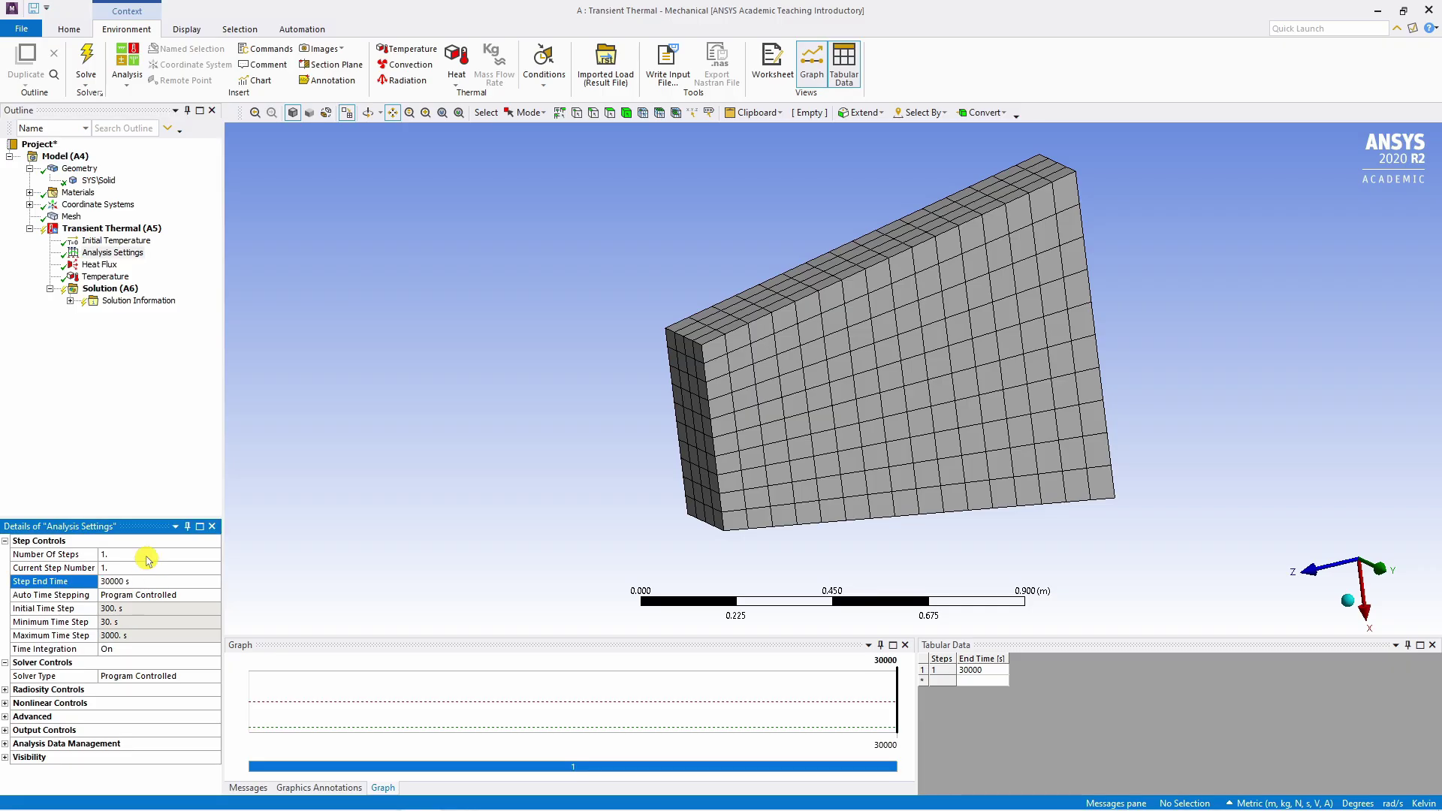
pyautogui.click(142, 634)
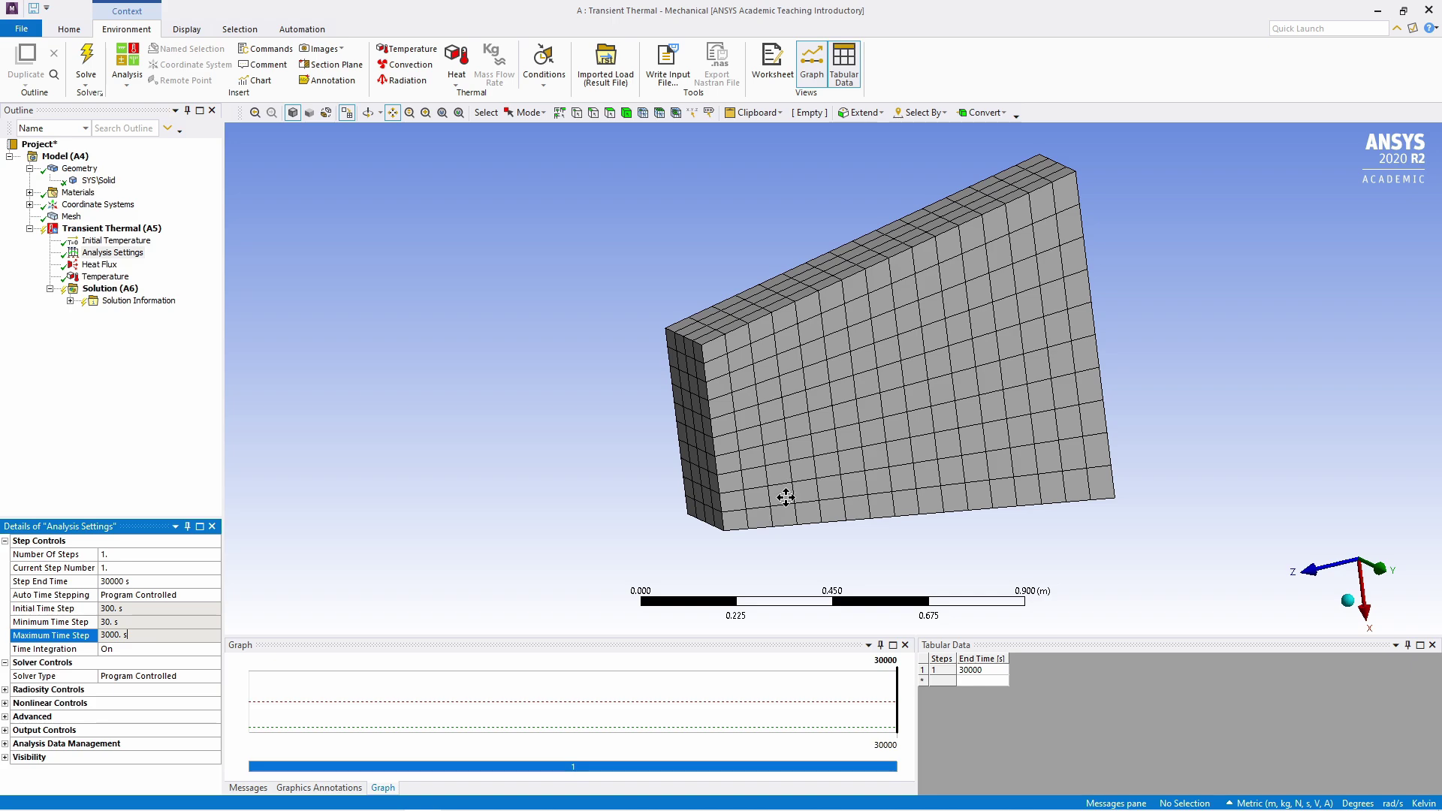
pyautogui.click(121, 595)
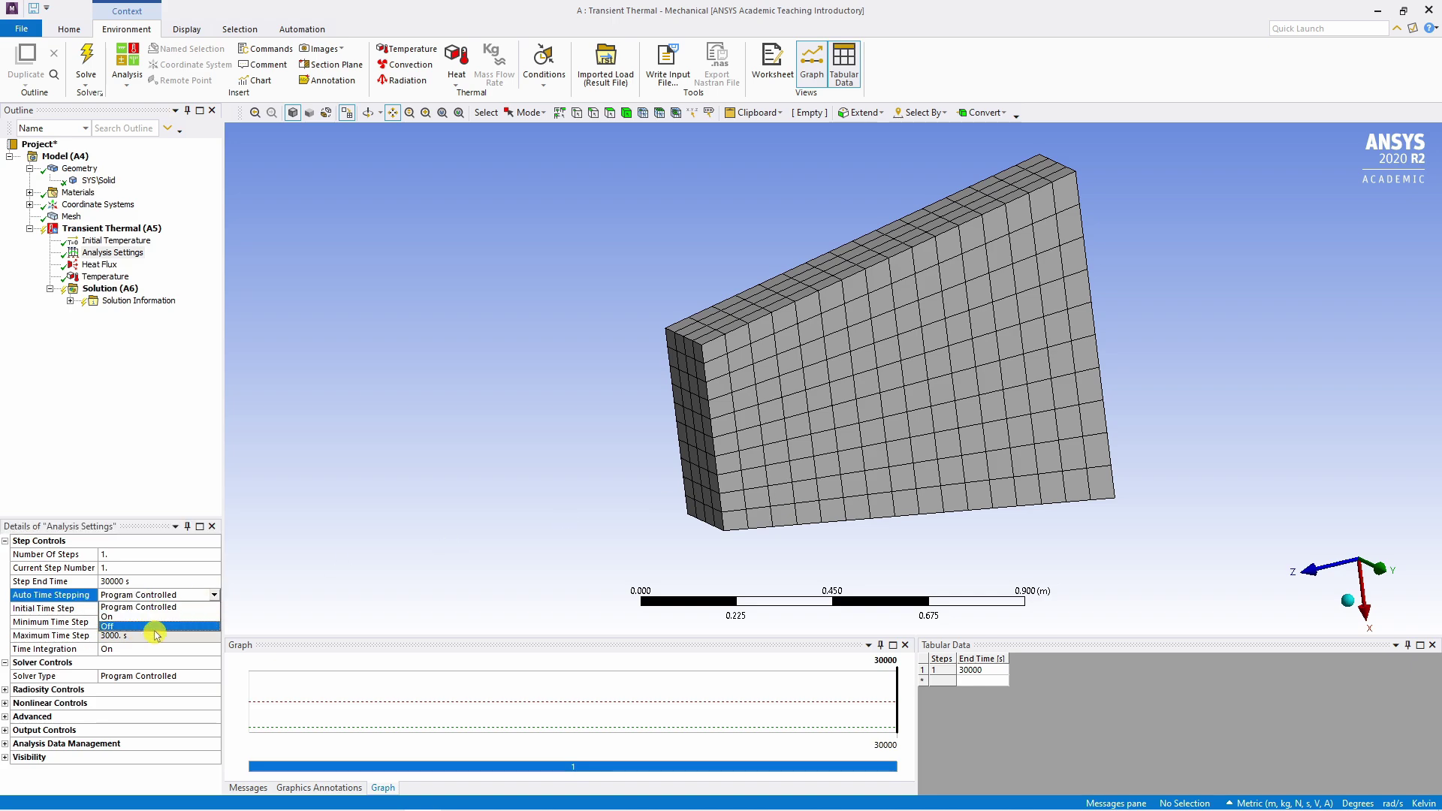
pyautogui.click(165, 460)
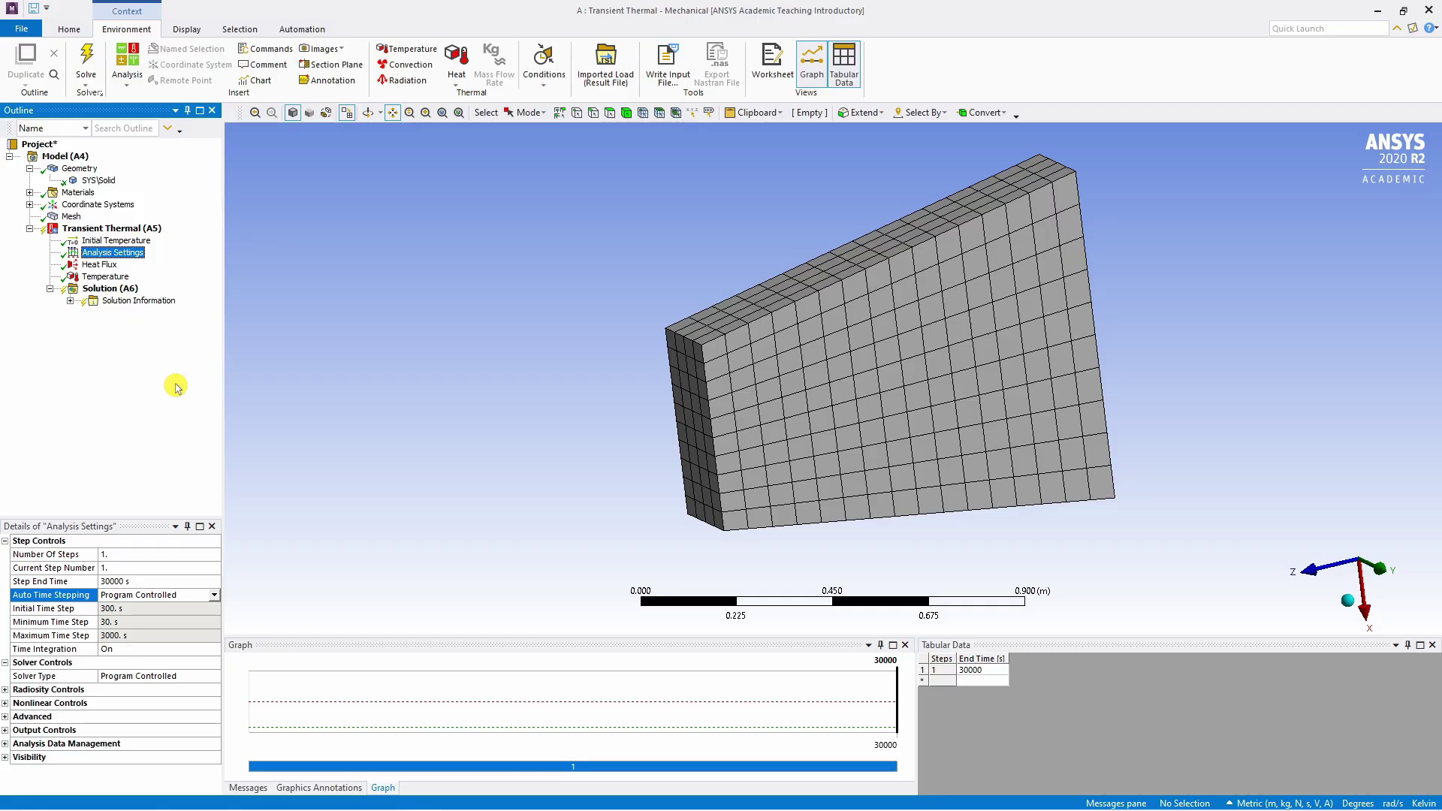
# Add Temperature and Total Heat Flux results for the whole body to the solution and solve the analysis
pyautogui.click(113, 290)
pyautogui.rightClick(114, 289)
pyautogui.moveTo(148, 294)
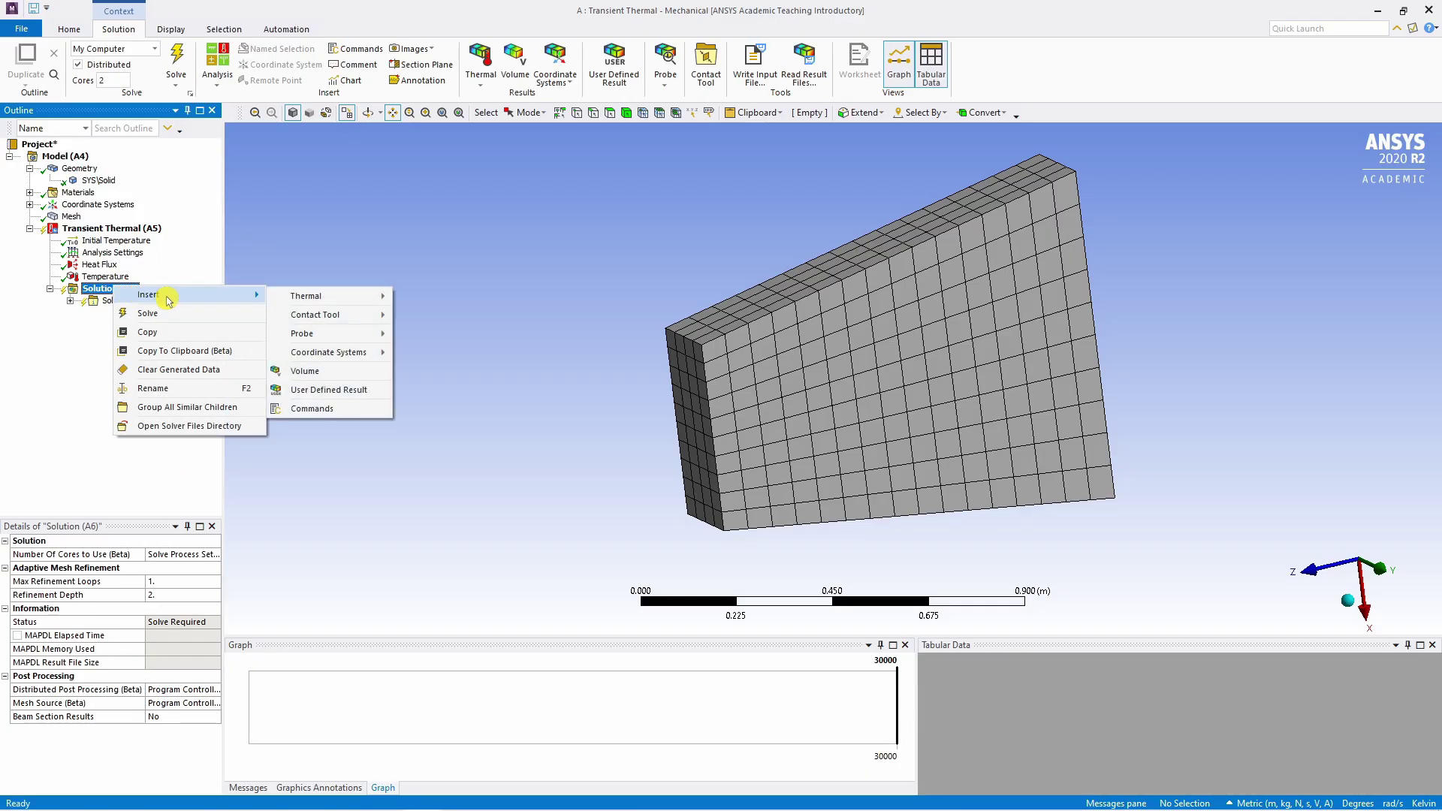
pyautogui.moveTo(316, 299)
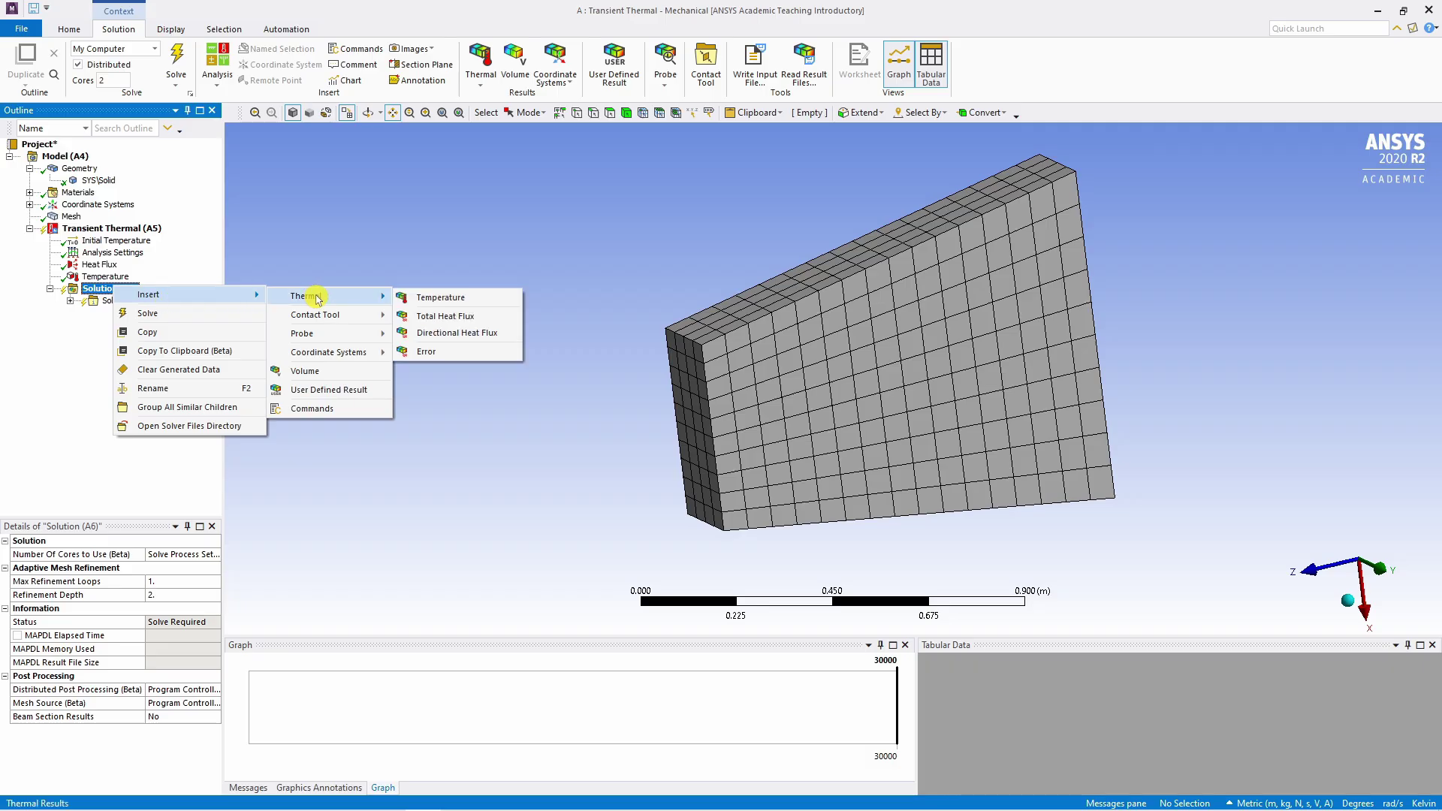
pyautogui.click(435, 297)
pyautogui.rightClick(105, 289)
pyautogui.moveTo(161, 295)
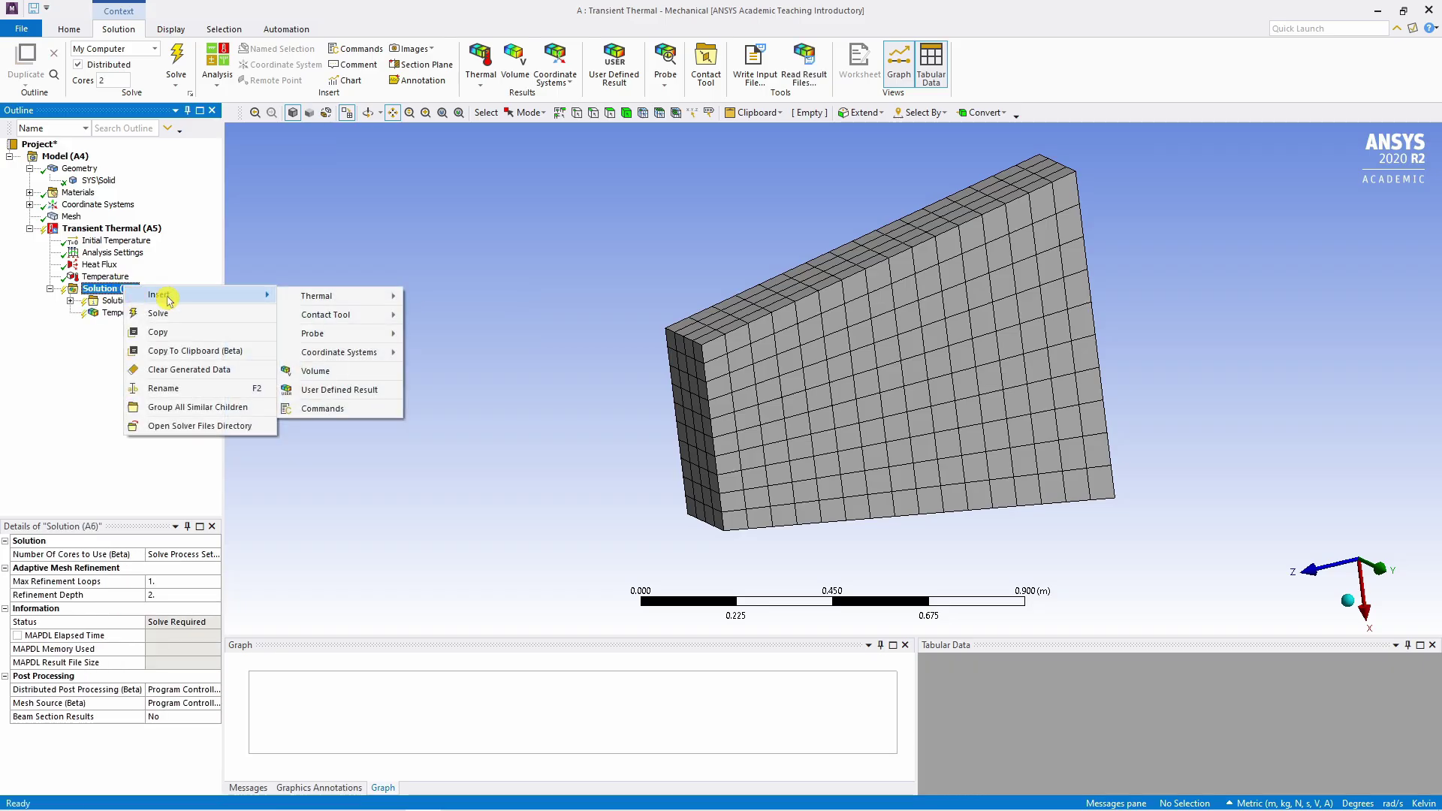
pyautogui.moveTo(323, 297)
pyautogui.click(454, 322)
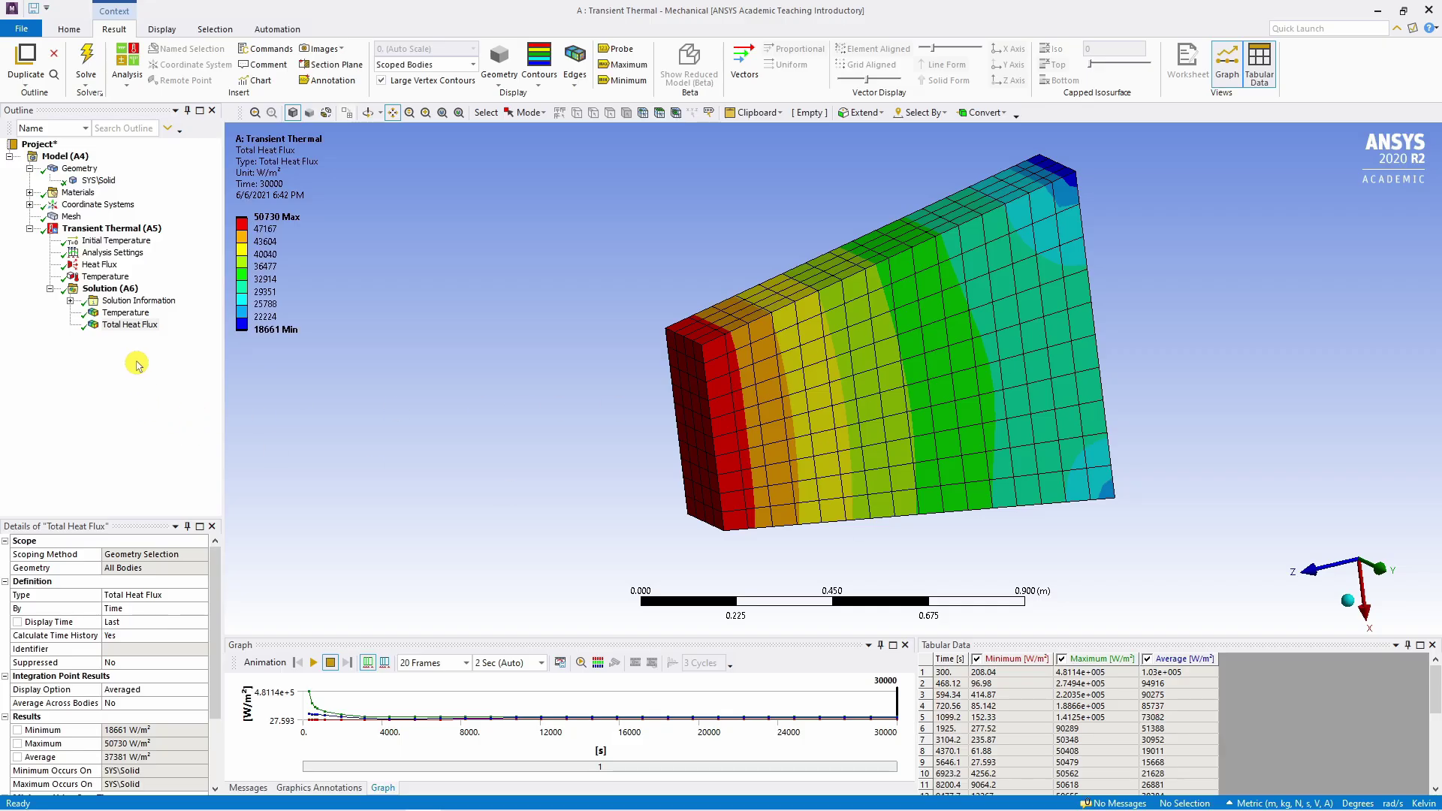
# Compare the solved Temperature and Total Heat Flux contours on the block, ending on the Temperature result
pyautogui.click(126, 313)
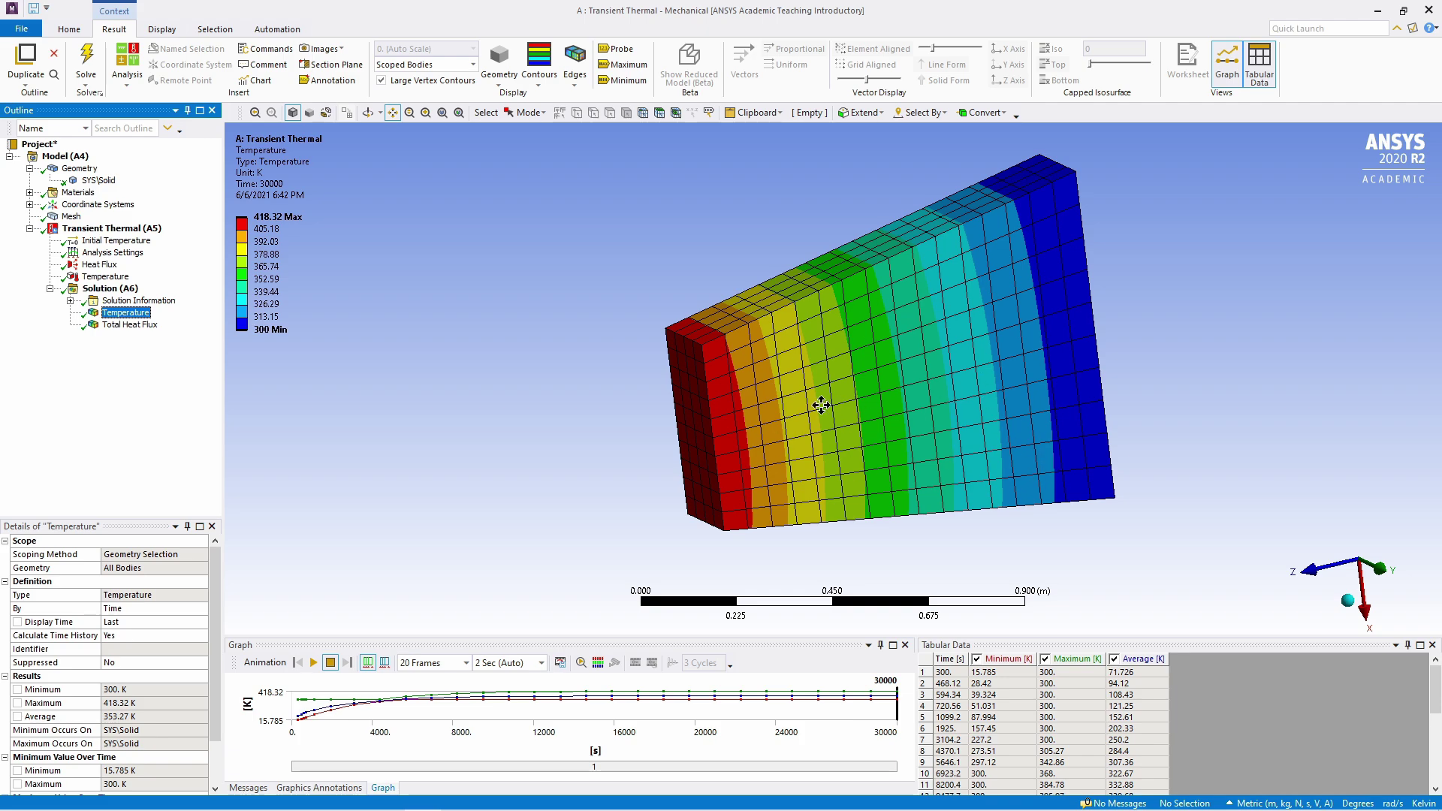
pyautogui.click(129, 326)
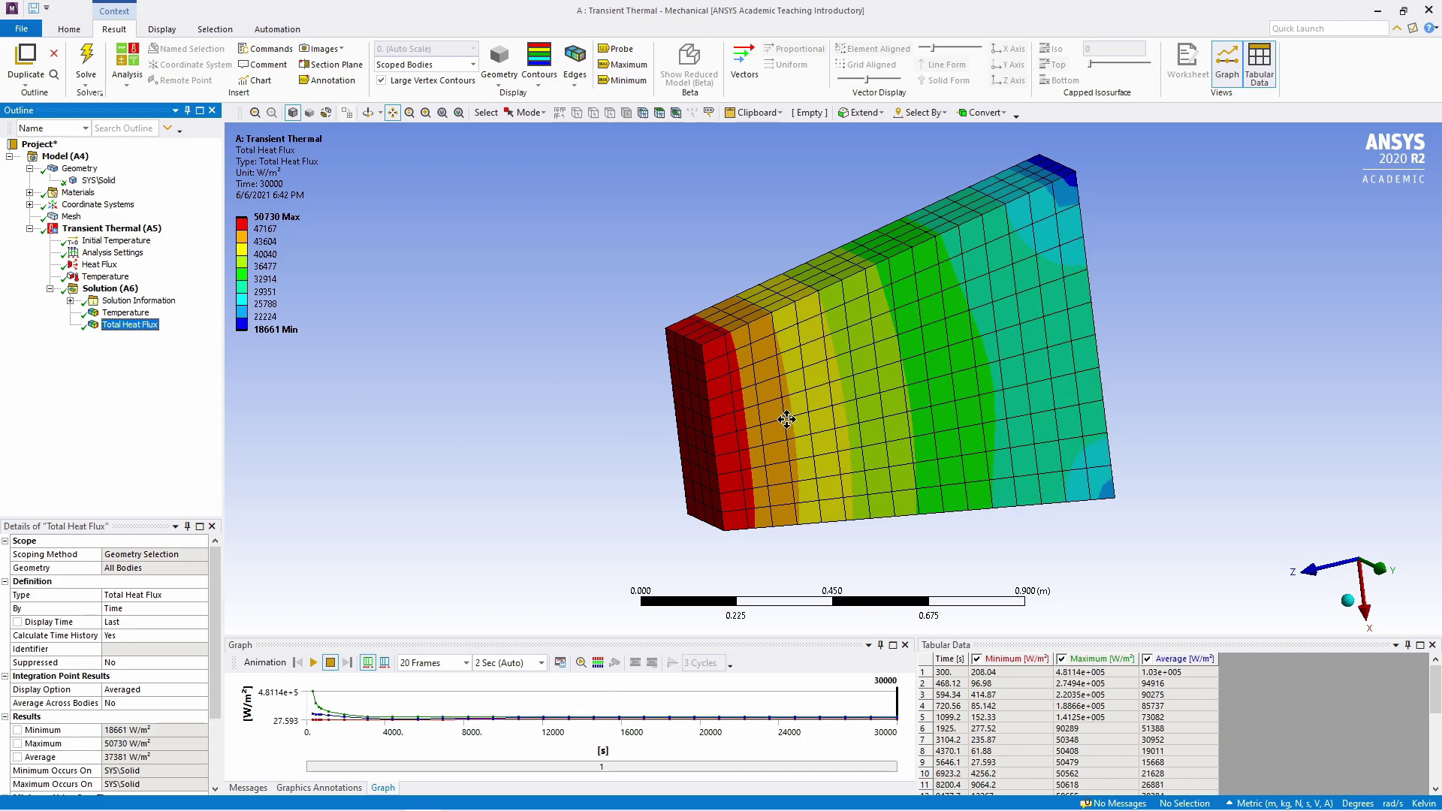
pyautogui.click(128, 314)
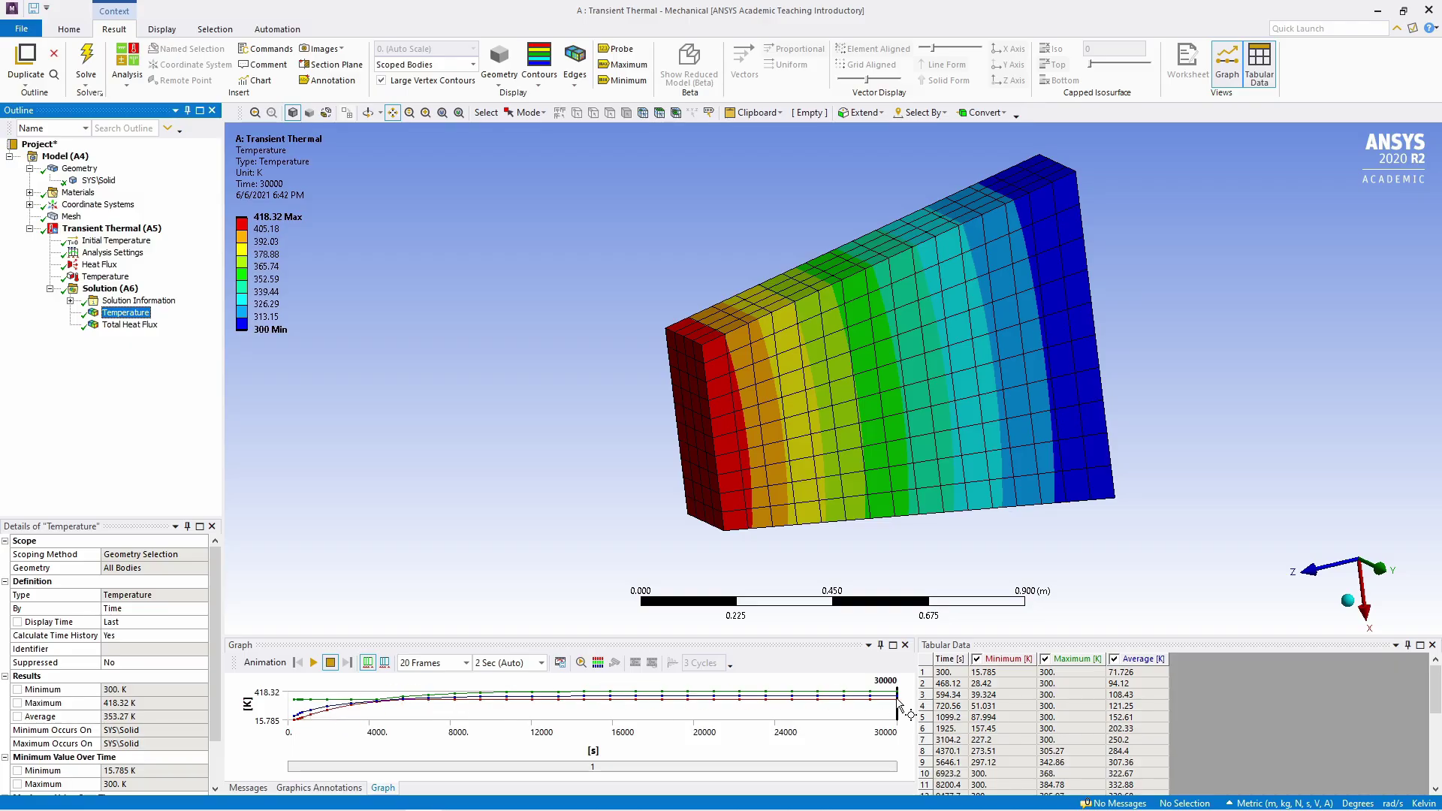
# Enlarge the result graph and examine the minimum, maximum and average curves over time for Temperature and Total Heat Flux
pyautogui.moveTo(751, 637); pyautogui.dragTo(748, 489)
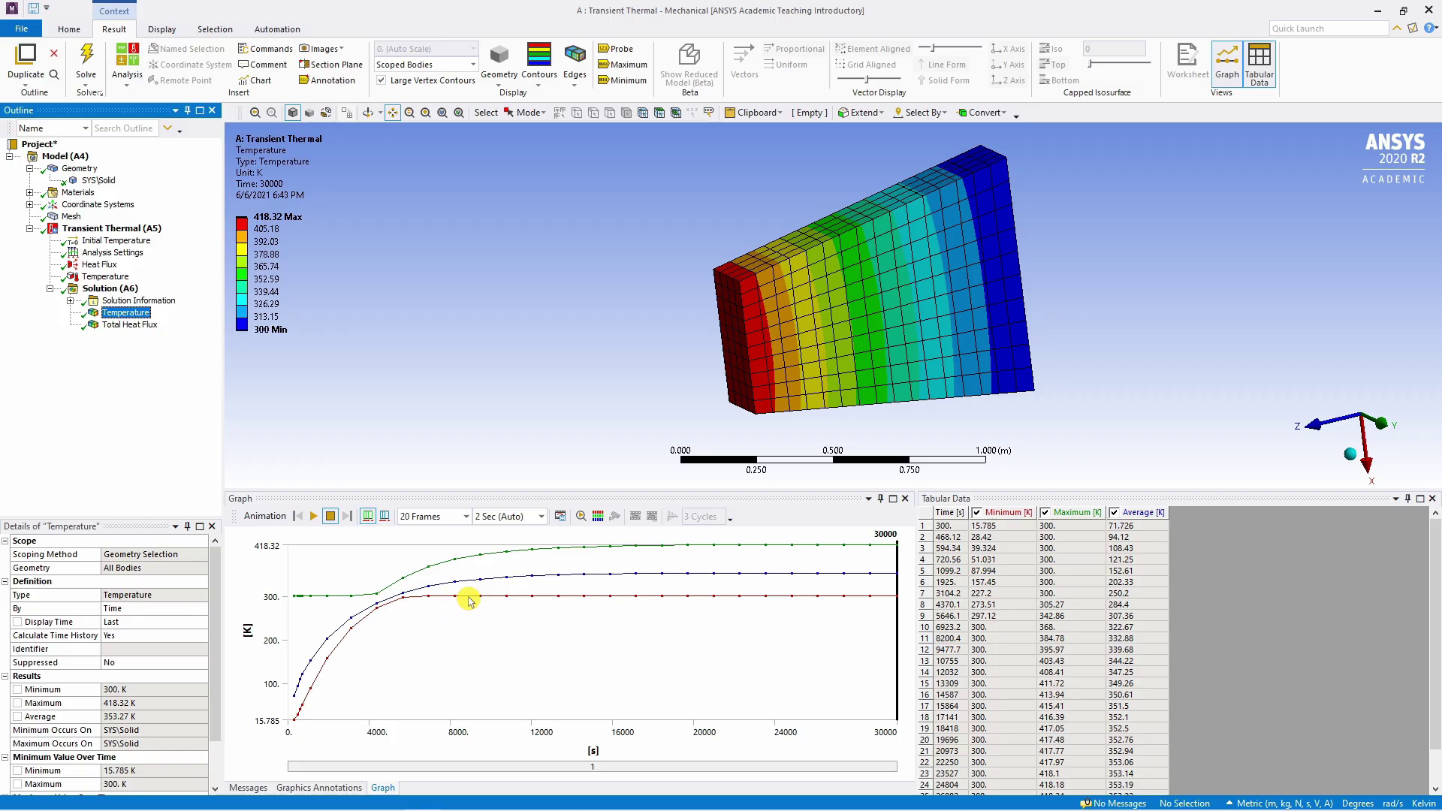
pyautogui.moveTo(469, 601)
pyautogui.mouseDown()
pyautogui.moveTo(478, 585)
pyautogui.moveTo(460, 562)
pyautogui.mouseUp()
pyautogui.click(854, 580)
pyautogui.click(870, 558)
pyautogui.click(859, 556)
pyautogui.click(185, 316)
pyautogui.click(129, 327)
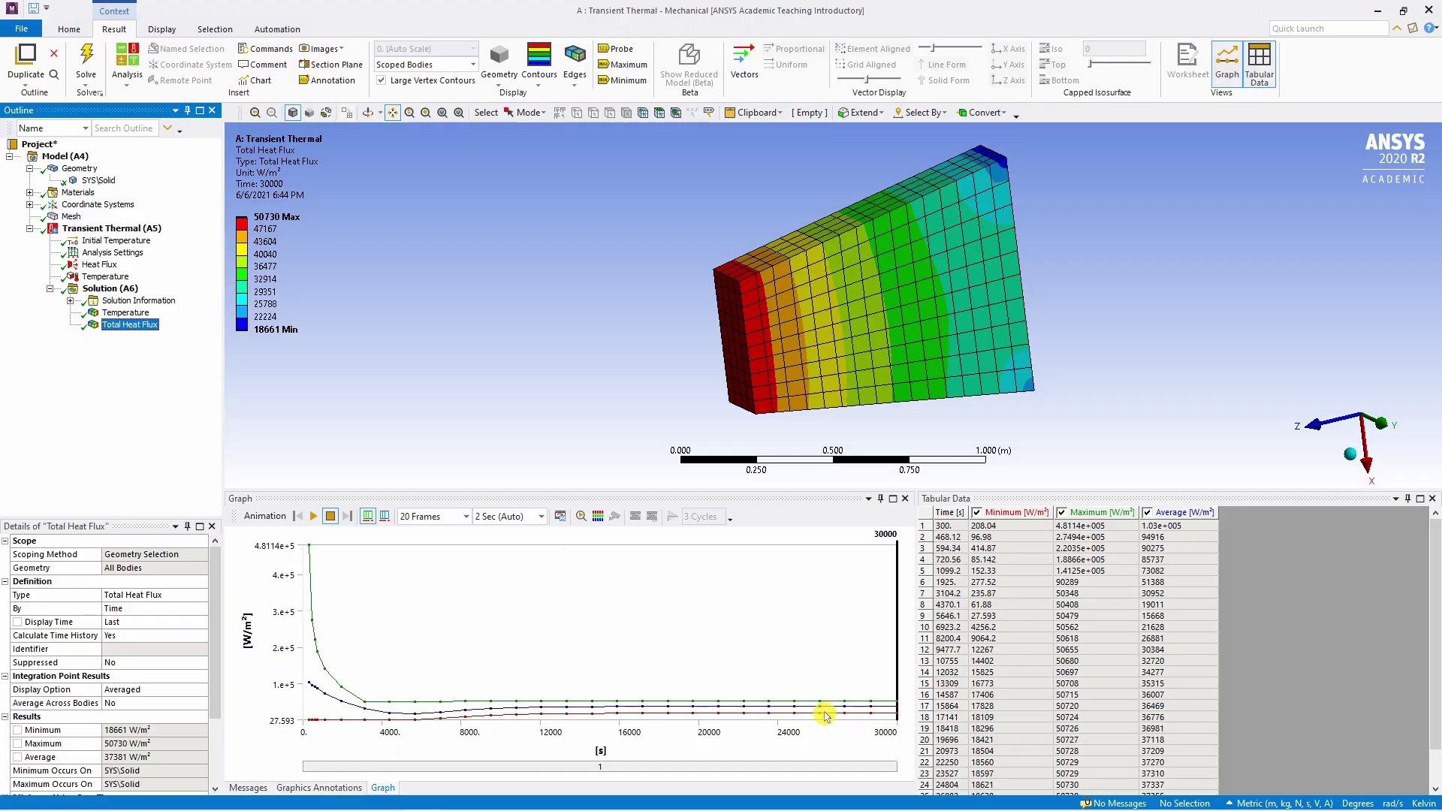
# Return to the Temperature result and play its animation over time, shrinking the graph area to enlarge the model view
pyautogui.click(127, 313)
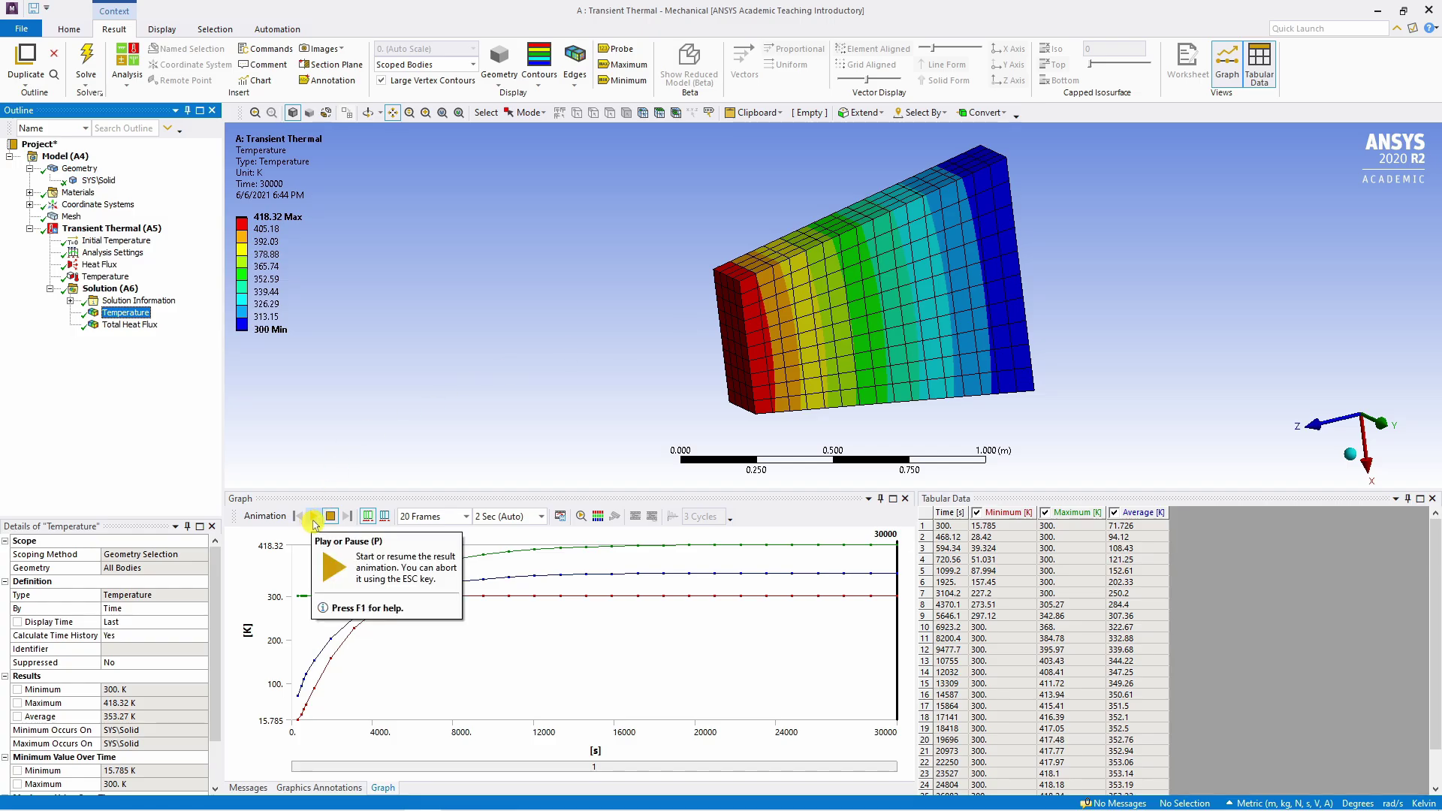
pyautogui.click(314, 524)
pyautogui.click(128, 312)
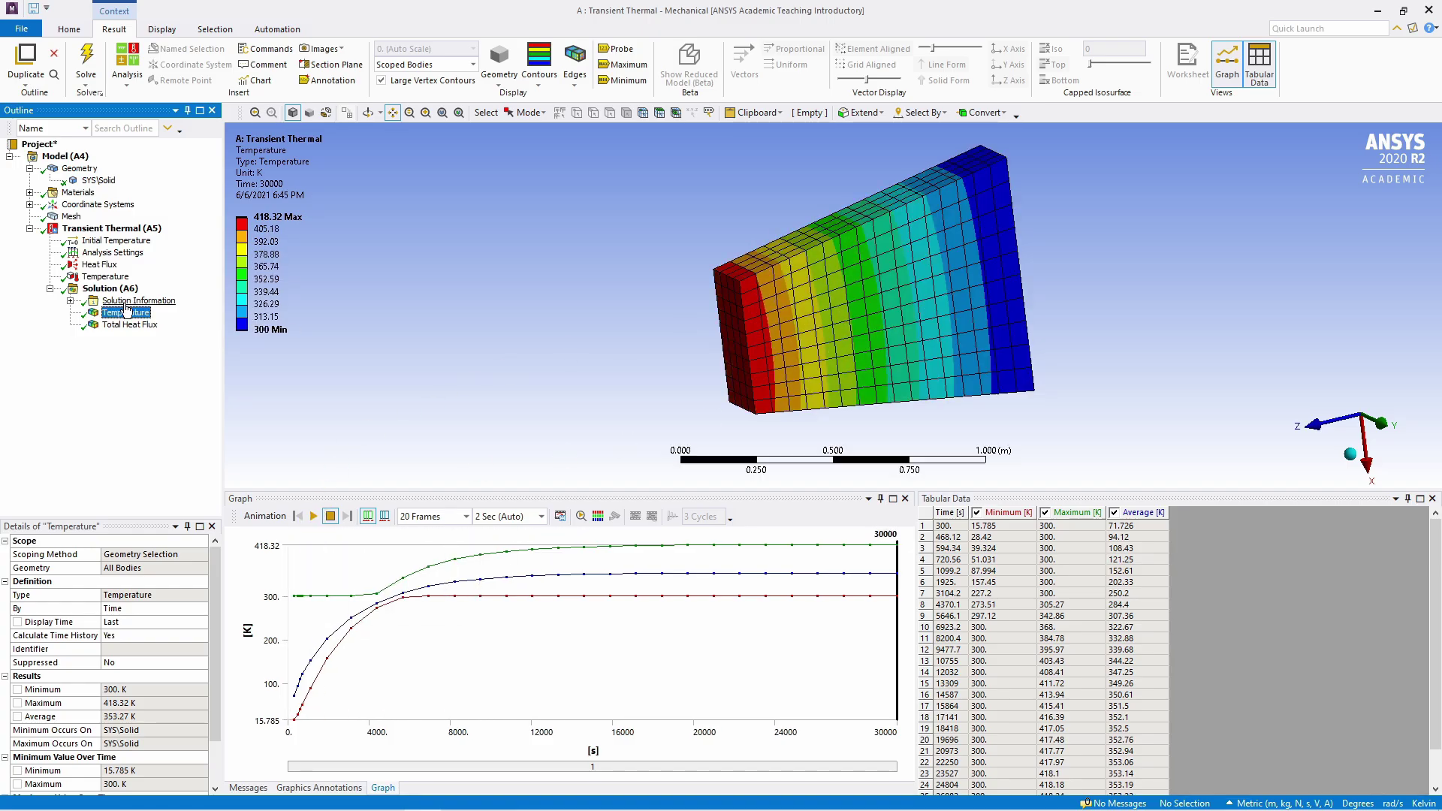
pyautogui.click(117, 302)
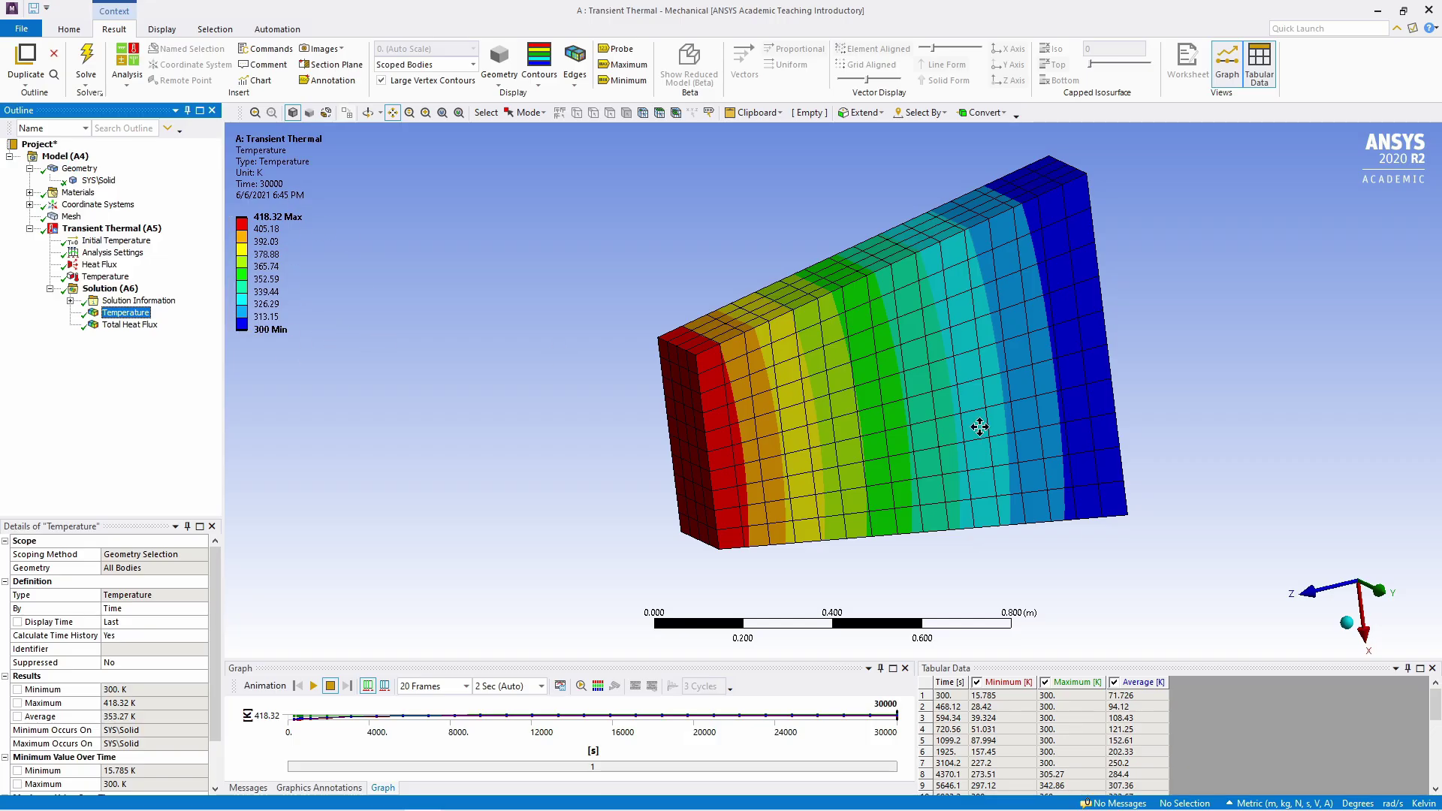
pyautogui.click(313, 686)
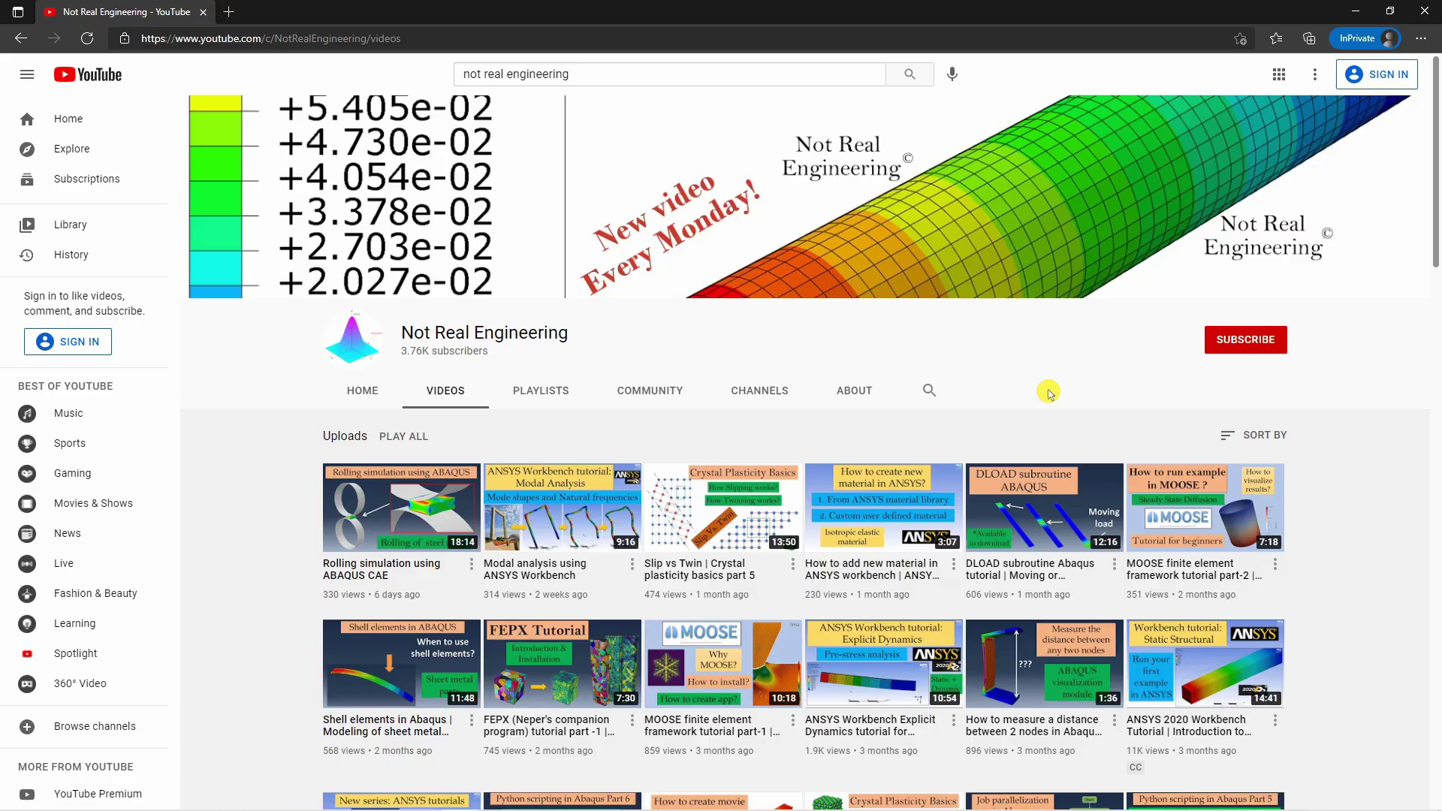
# Browse the Not Real Engineering channel's uploaded videos and created playlists on YouTube, returning to the video list
pyautogui.scroll(-9, 297, 586)
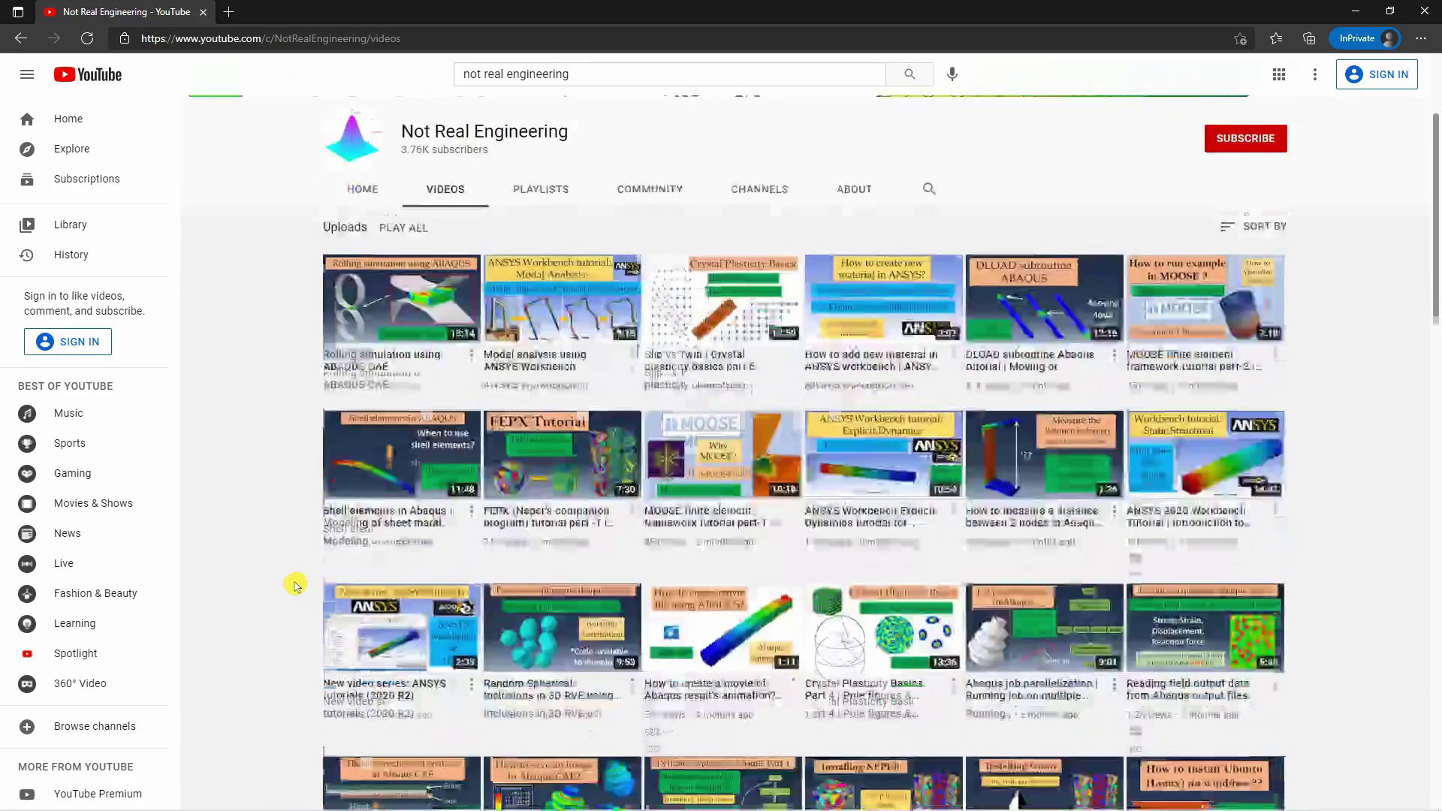
pyautogui.scroll(-2, 294, 585)
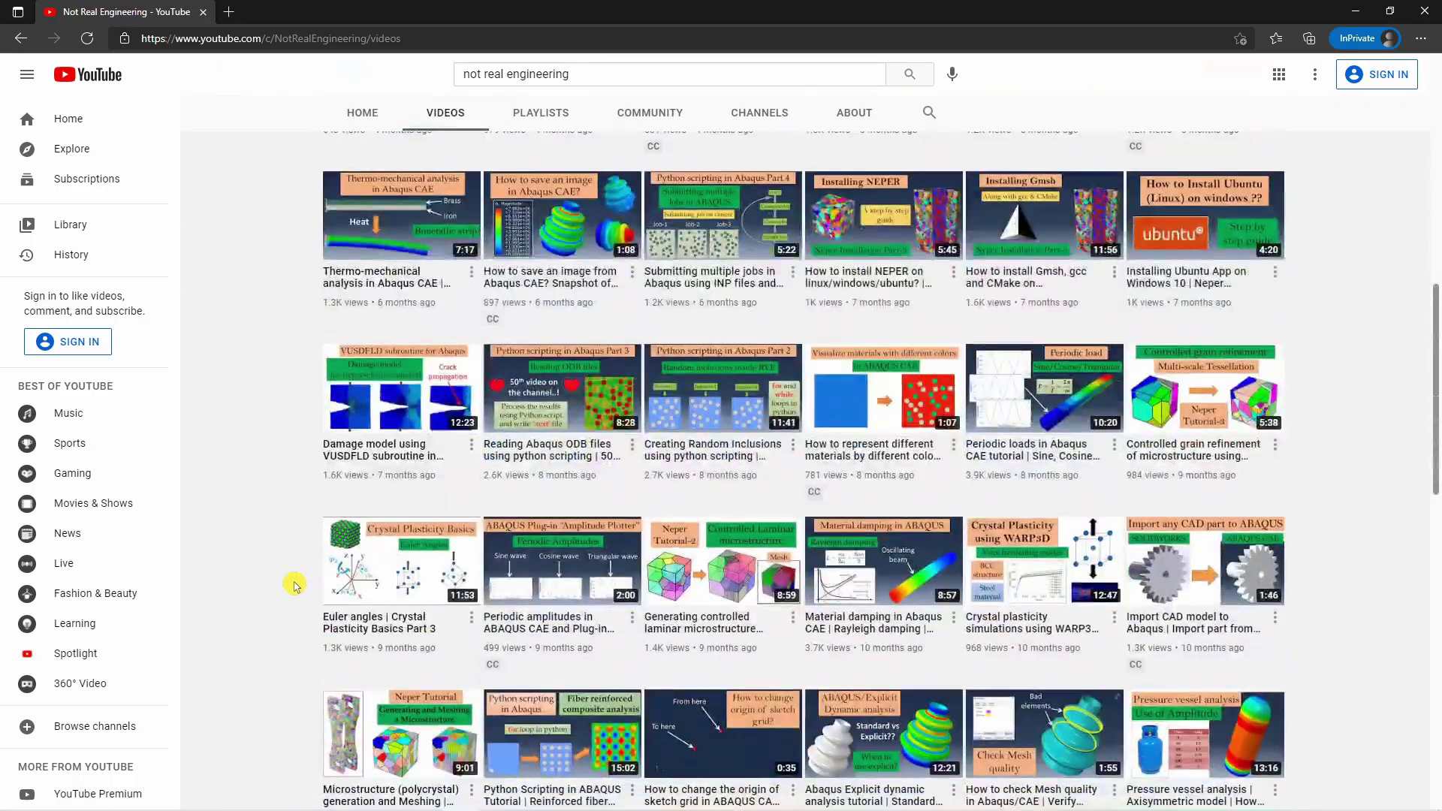
pyautogui.scroll(12, 294, 585)
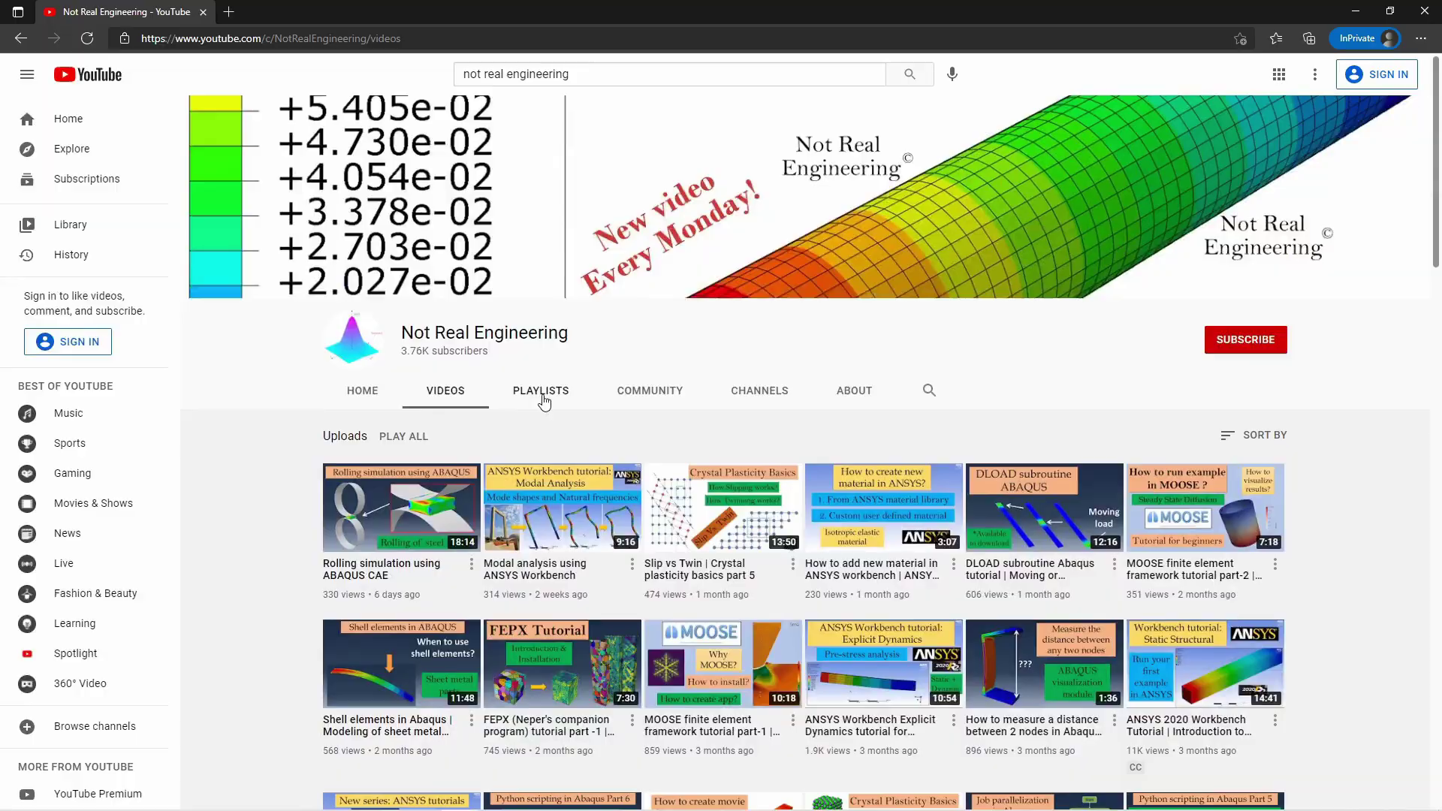
pyautogui.click(542, 391)
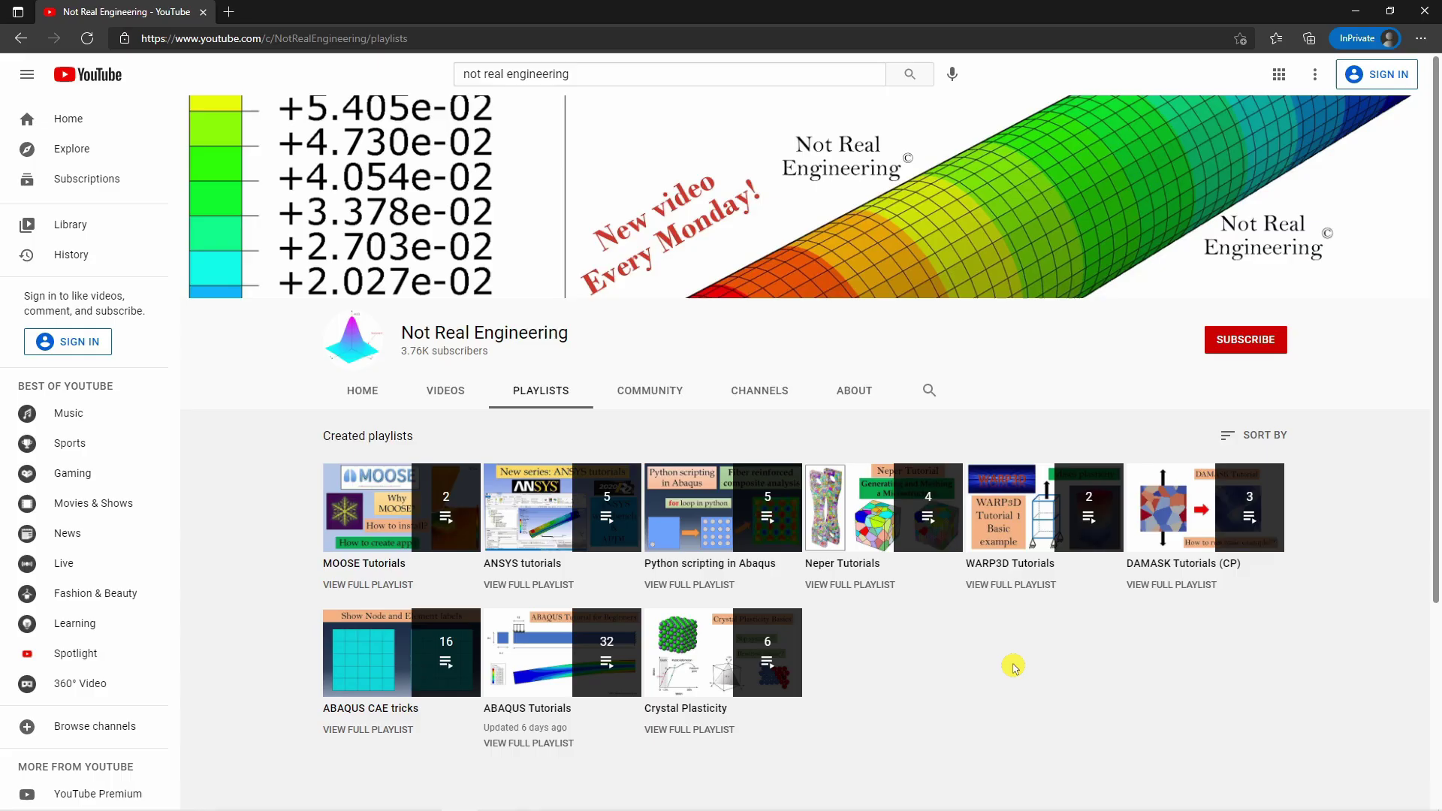
pyautogui.click(437, 404)
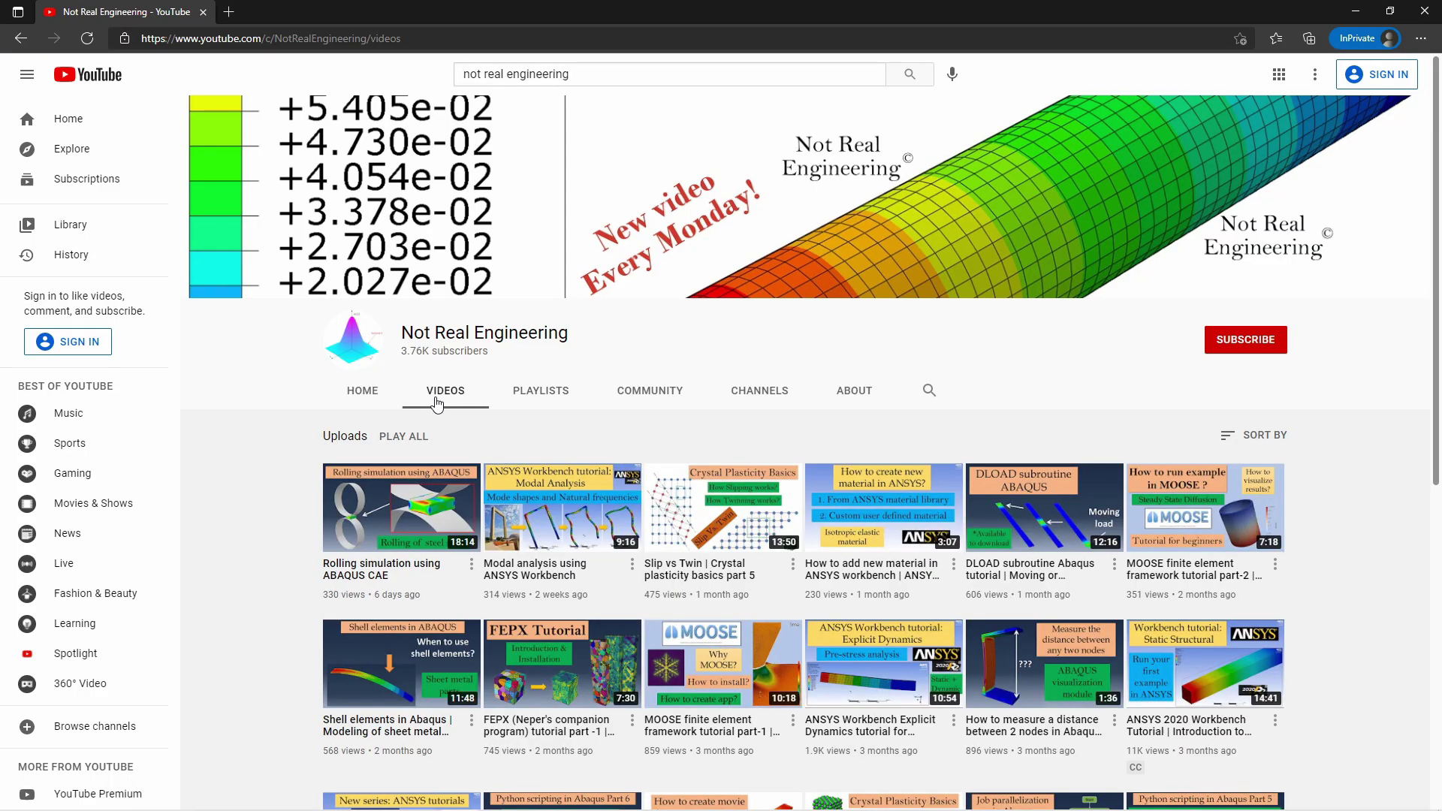